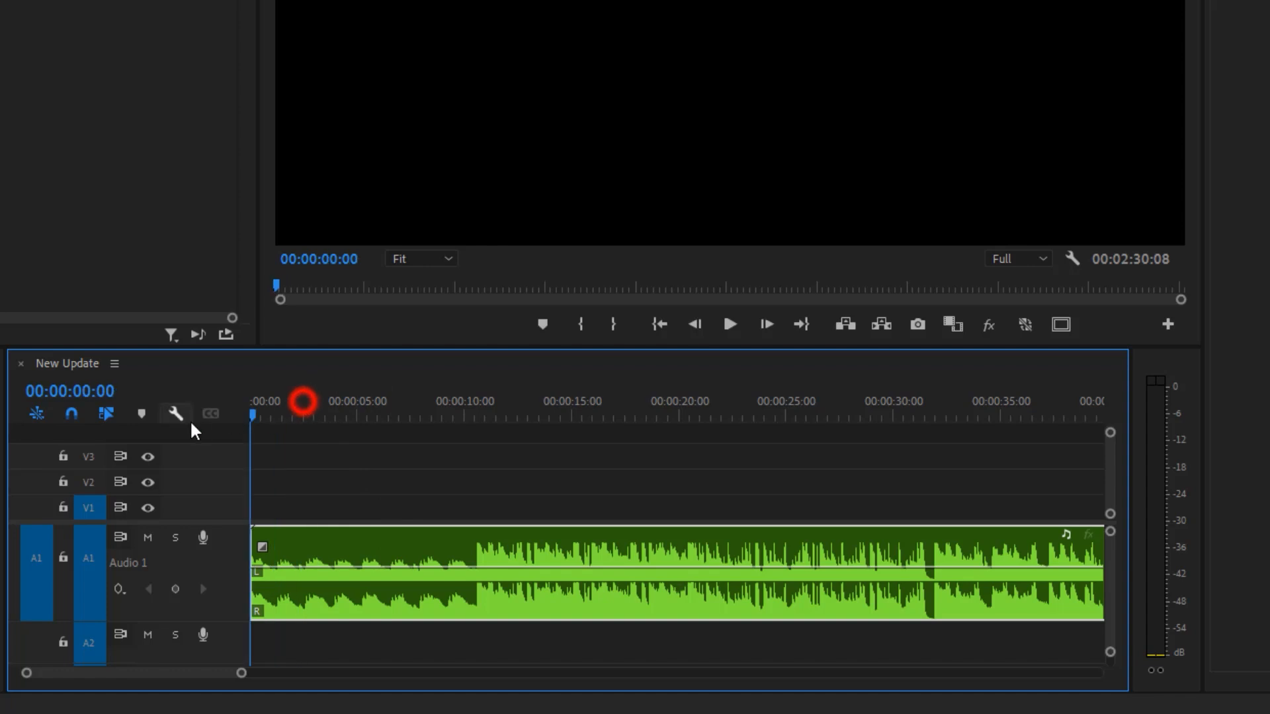
- Play the music clip's opening and try a Constant Power crossfade at the start of the clip
key(space)
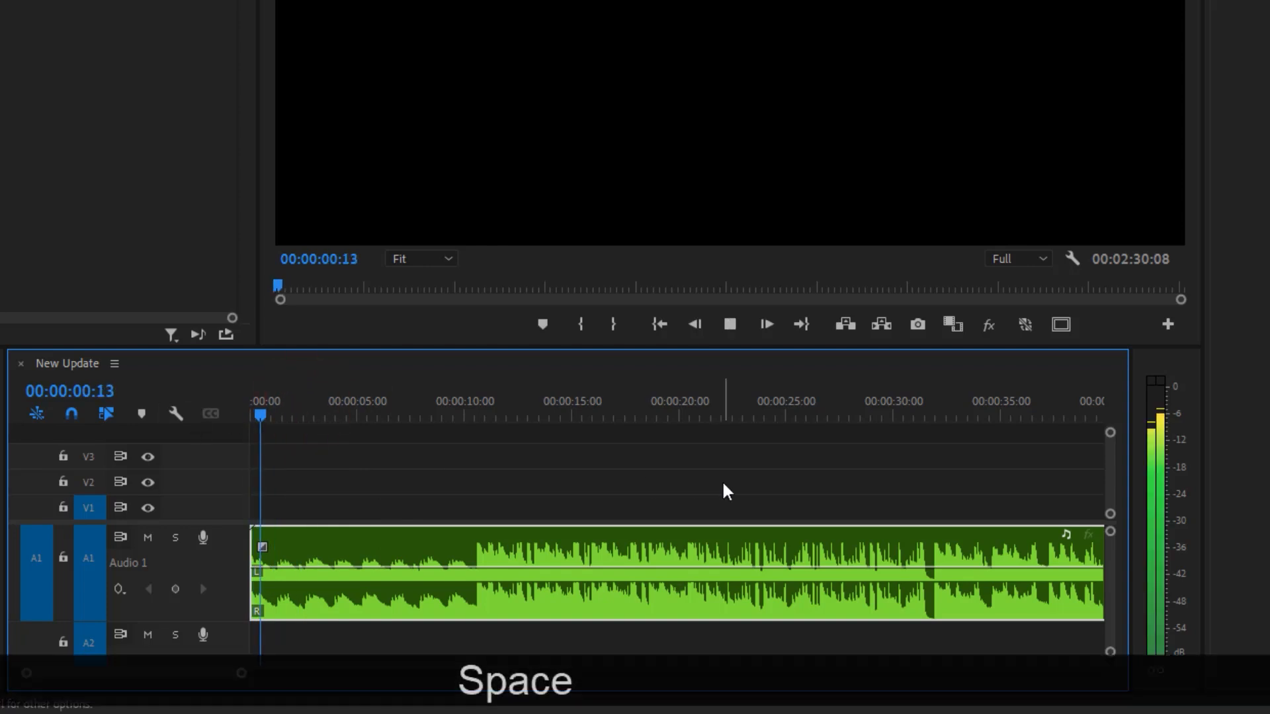
key(space)
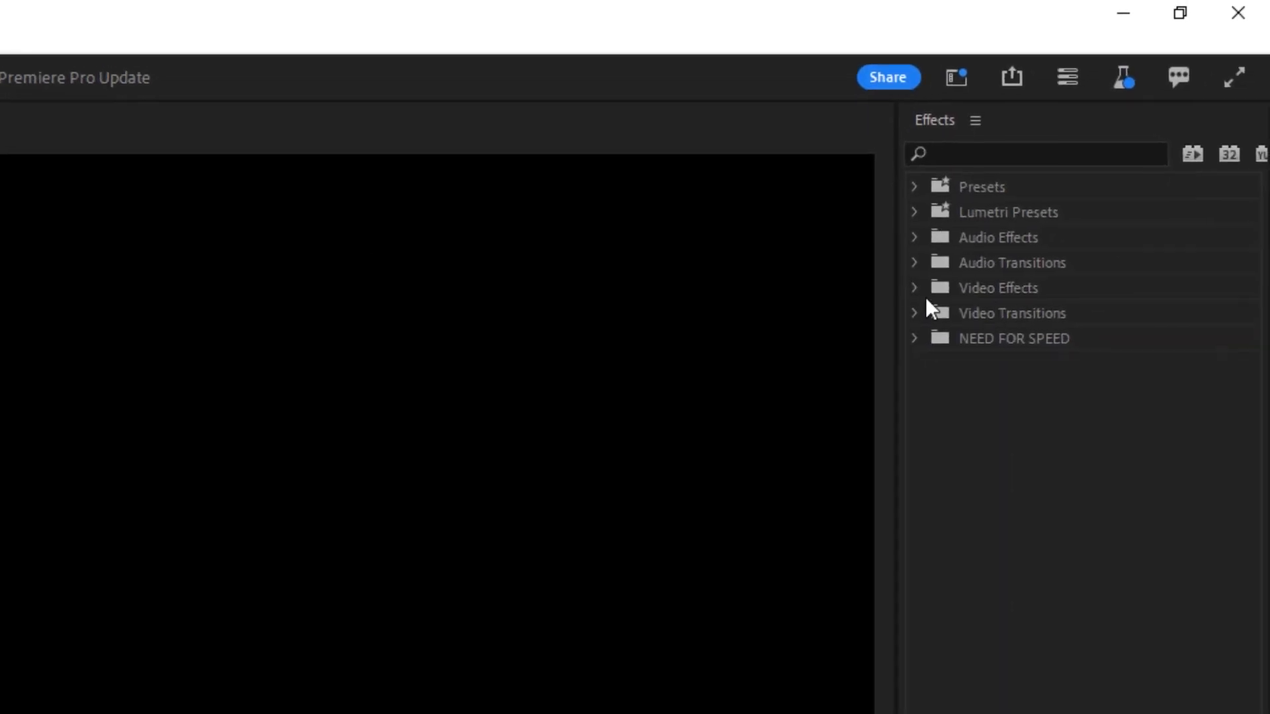
click(915, 262)
click(932, 288)
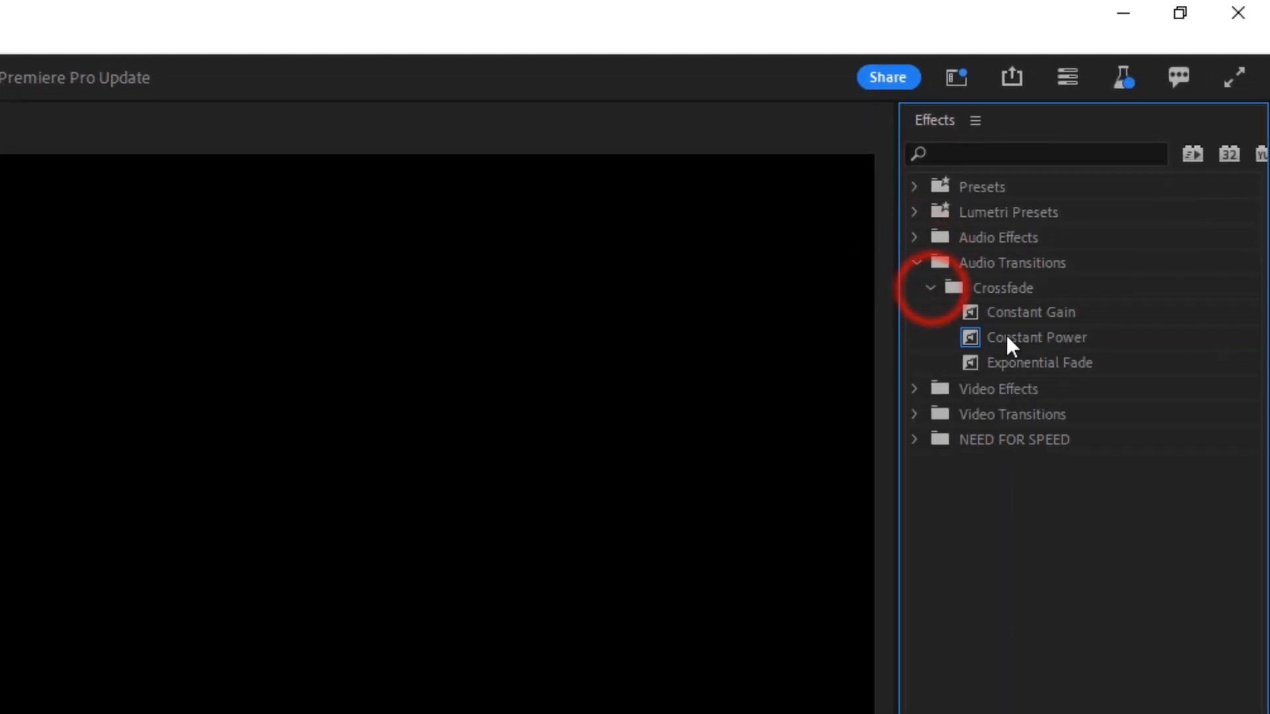
drag(1017, 338, 0, 713)
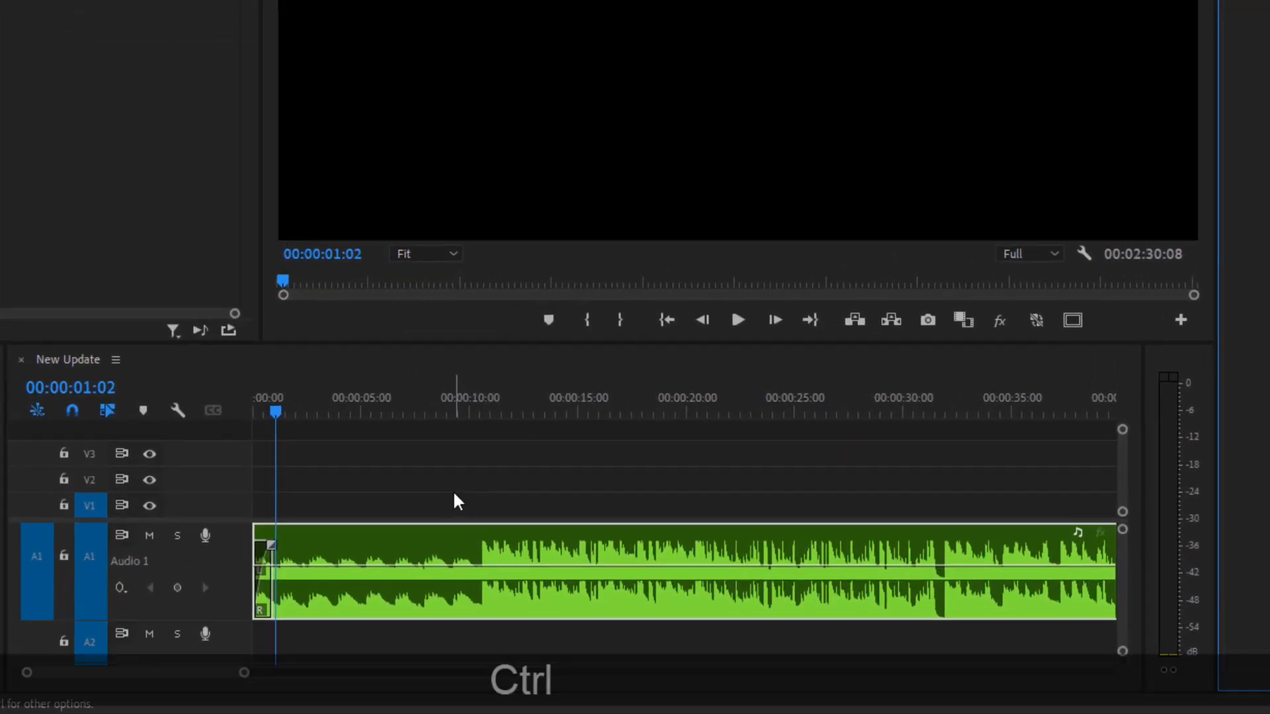
key(ctrl+z)
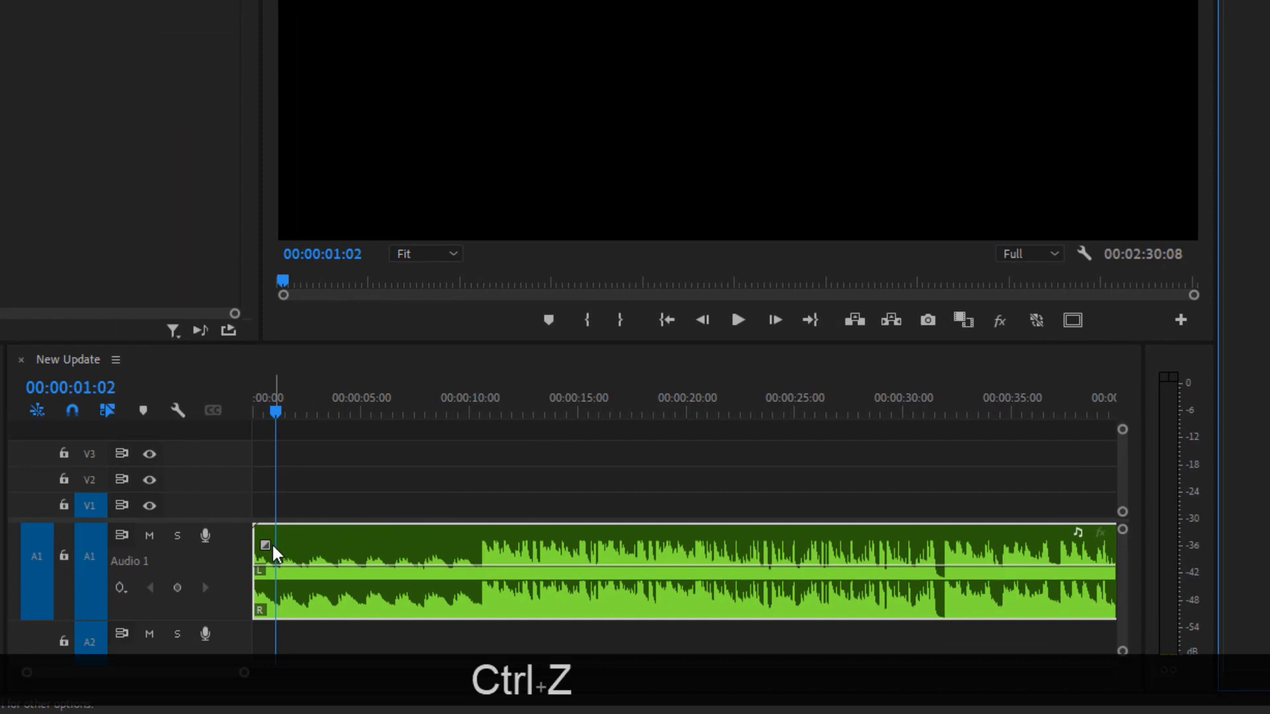
- Add a fade-in of about 2 seconds to the music clip with its fade handle and play it from the start
drag(266, 548, 300, 546)
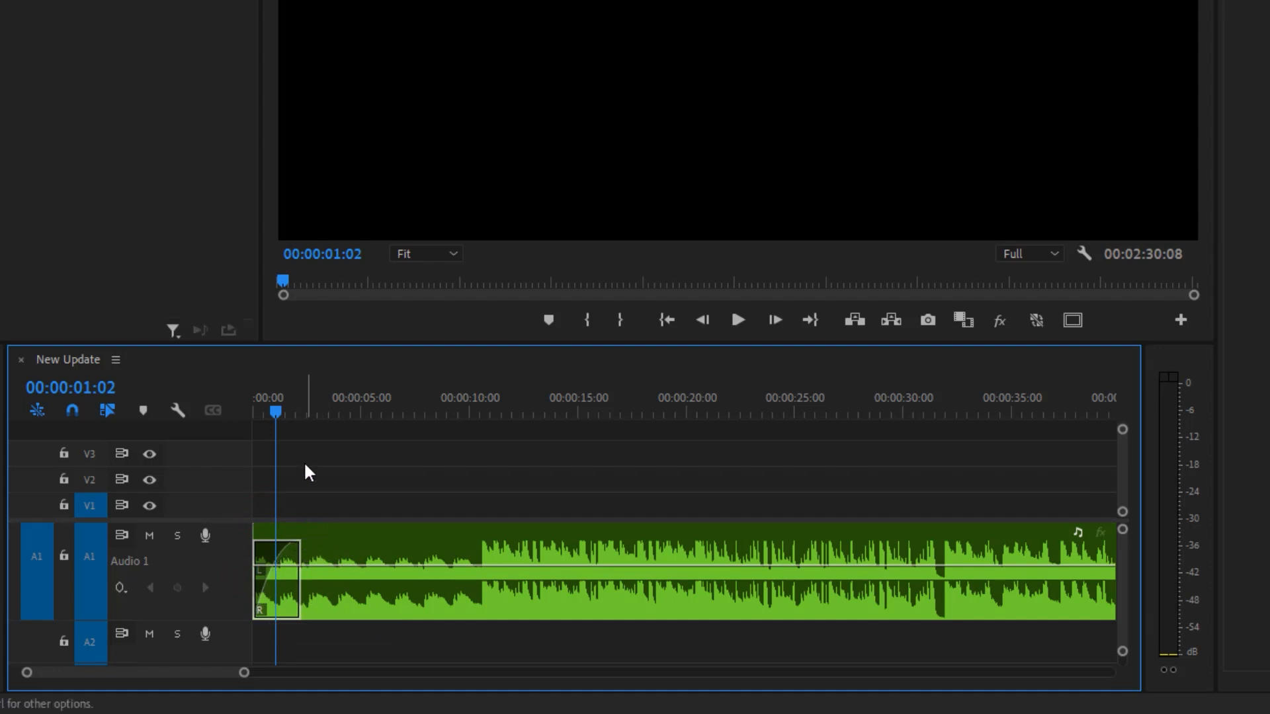
click(283, 397)
key(space)
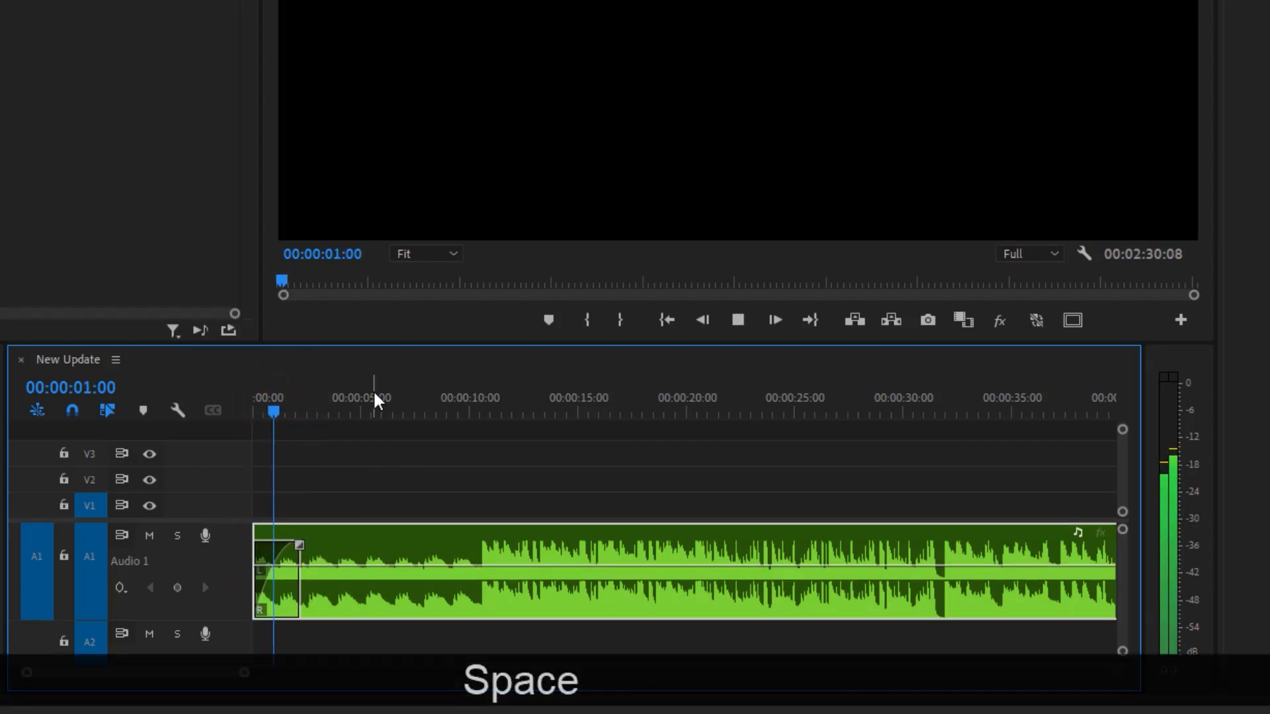
key(space)
drag(295, 406, 256, 405)
- Lengthen the music clip's fade-in to about 7 seconds and play back the result
click(300, 545)
drag(301, 544, 370, 527)
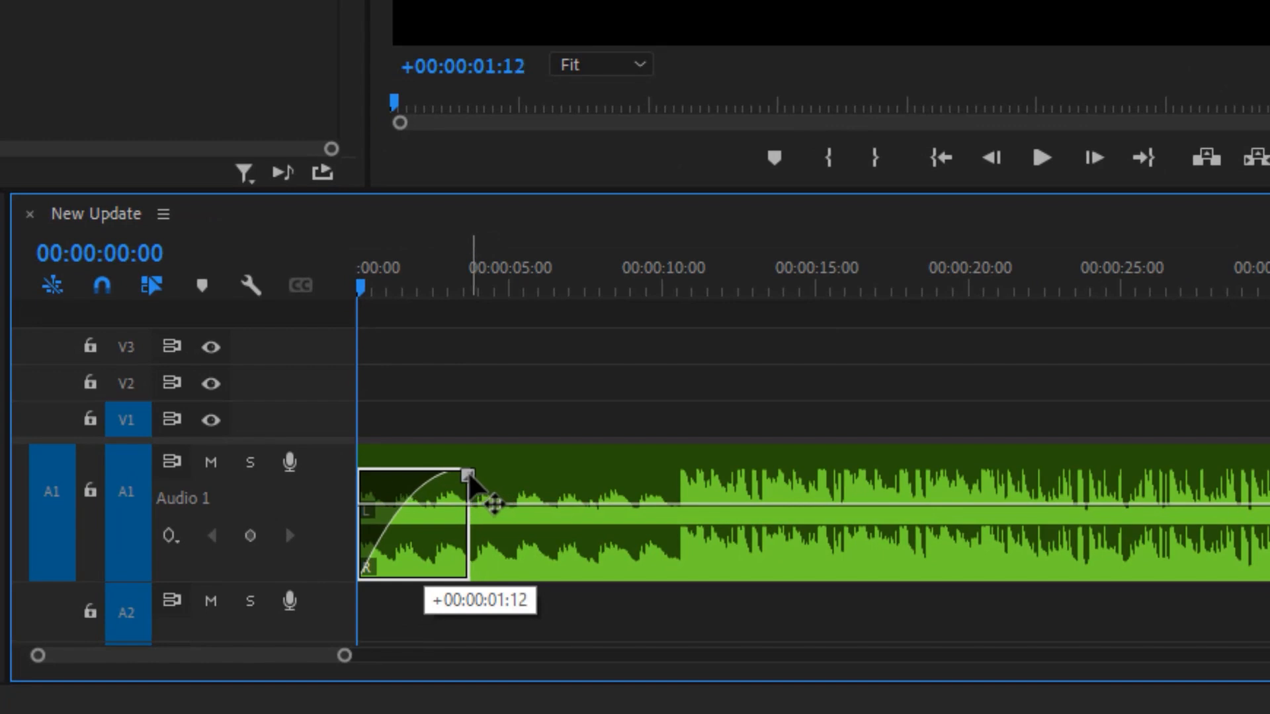
drag(472, 482, 472, 482)
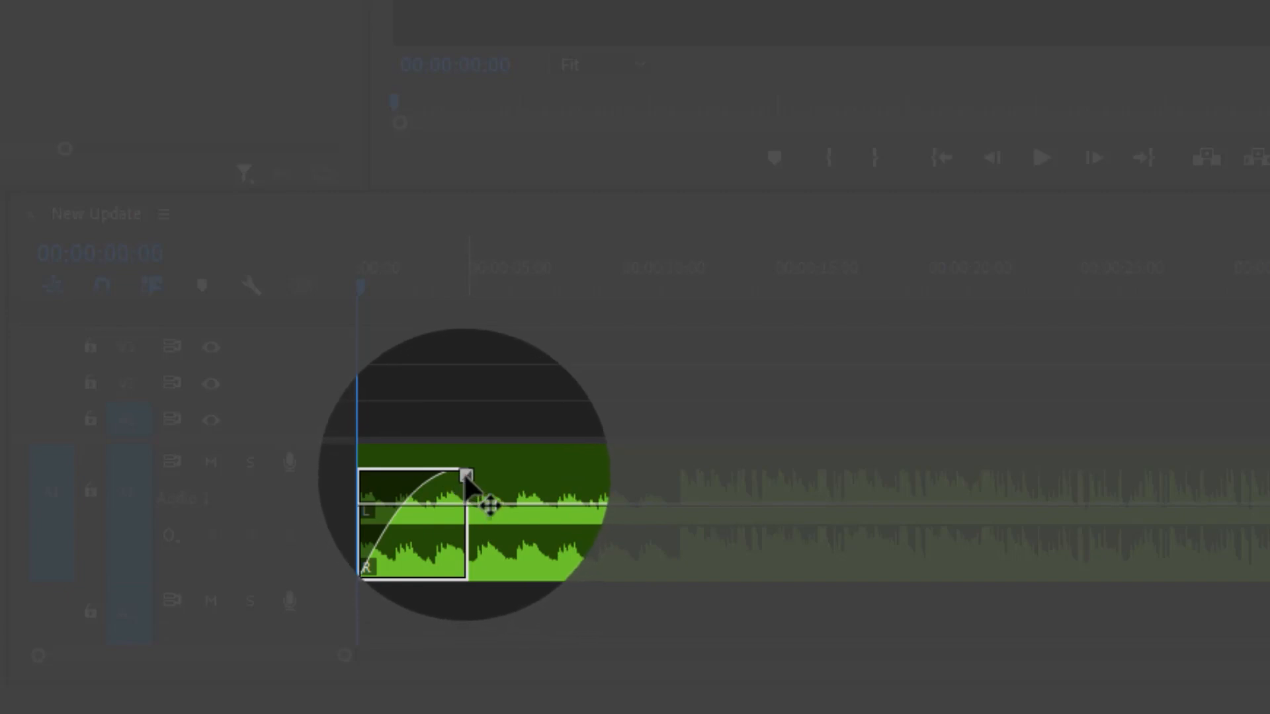
click(465, 475)
drag(465, 475, 474, 516)
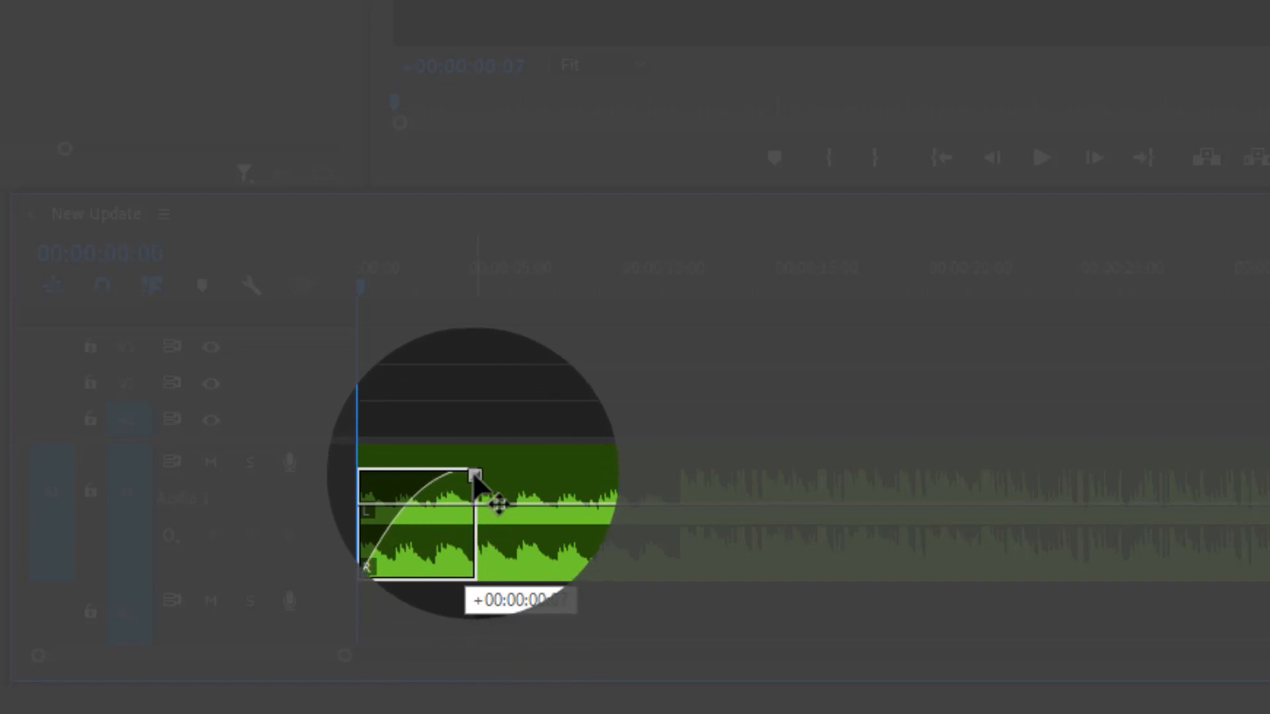
drag(475, 475, 568, 470)
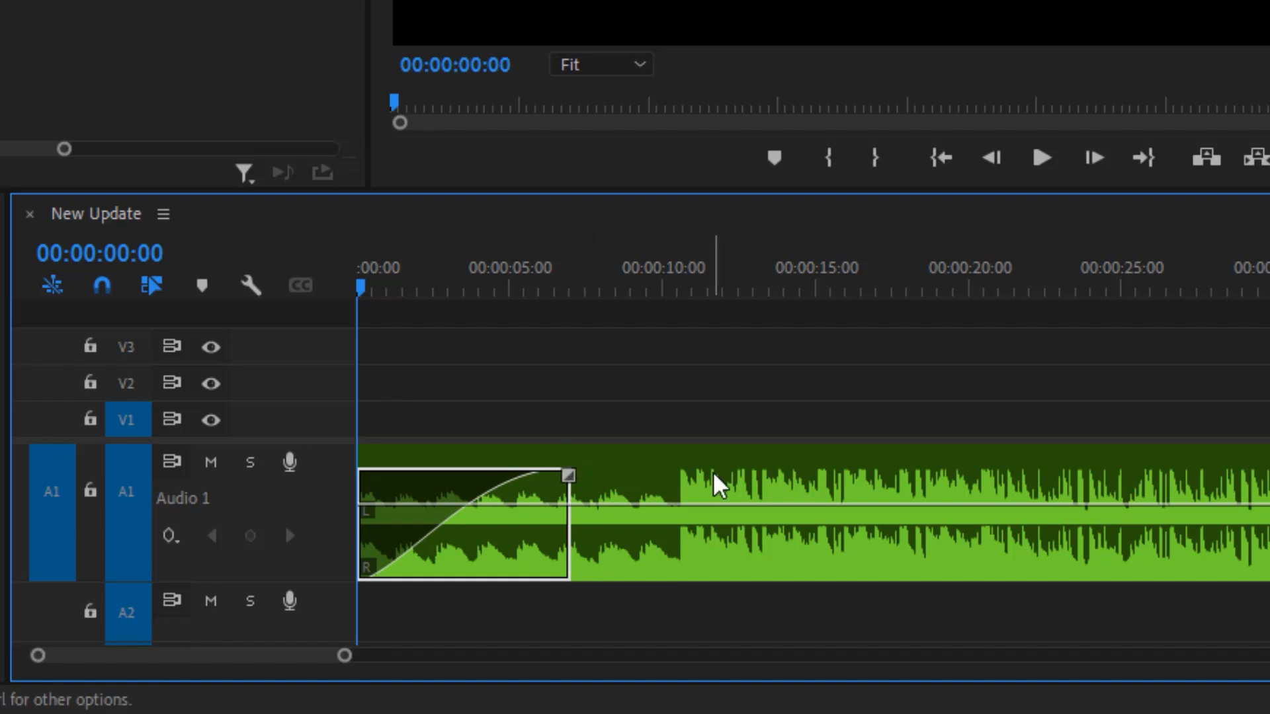
key(space)
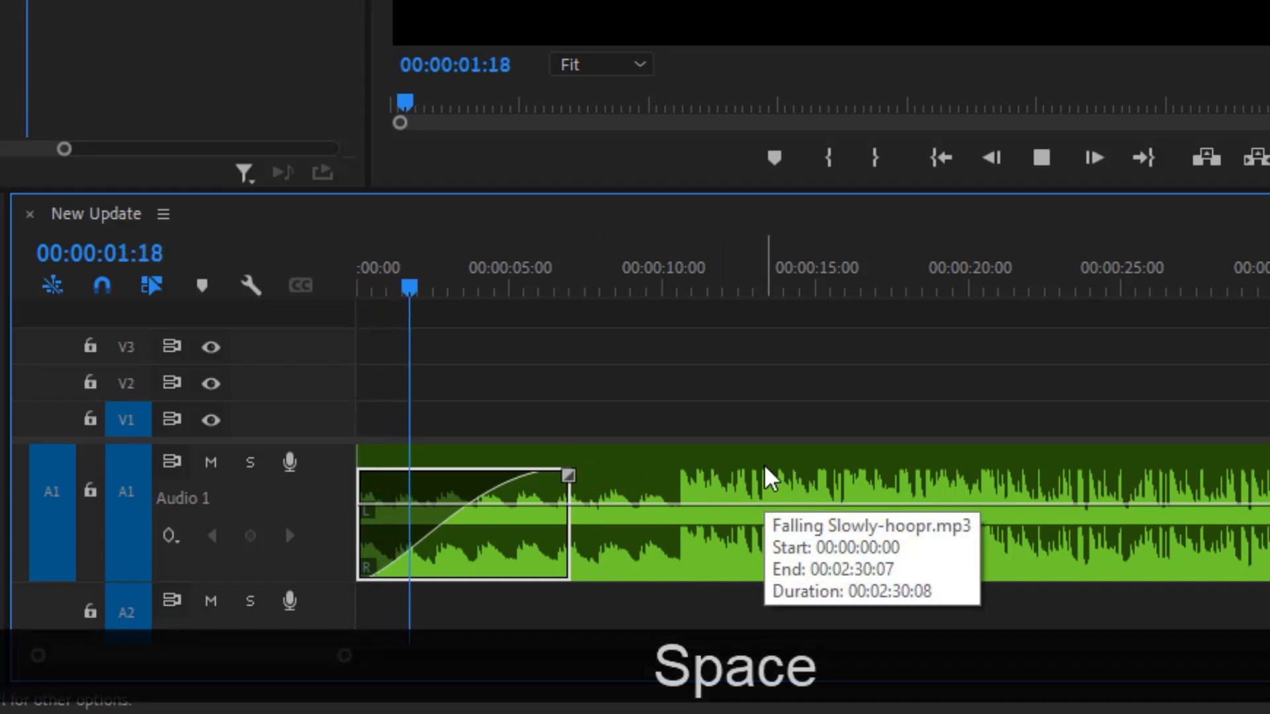
key(space)
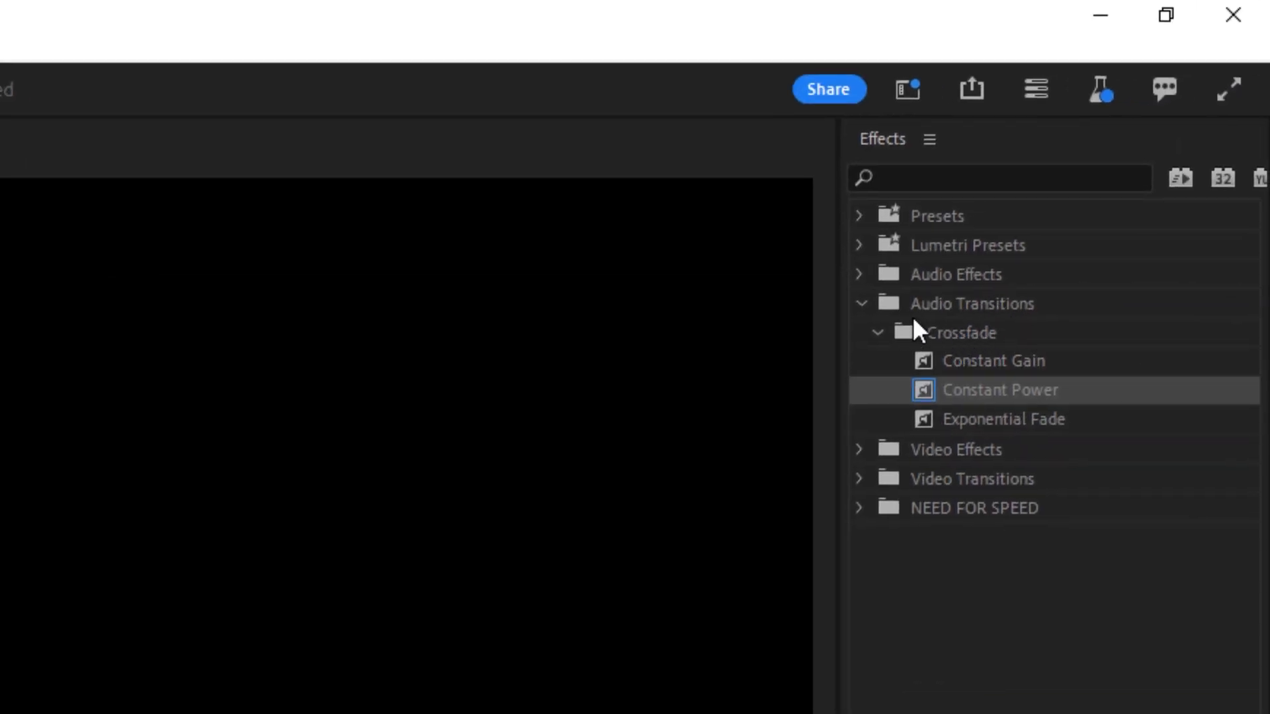
- Add a fade-out of about 15 seconds at the end of the music clip with its fade handle
click(861, 305)
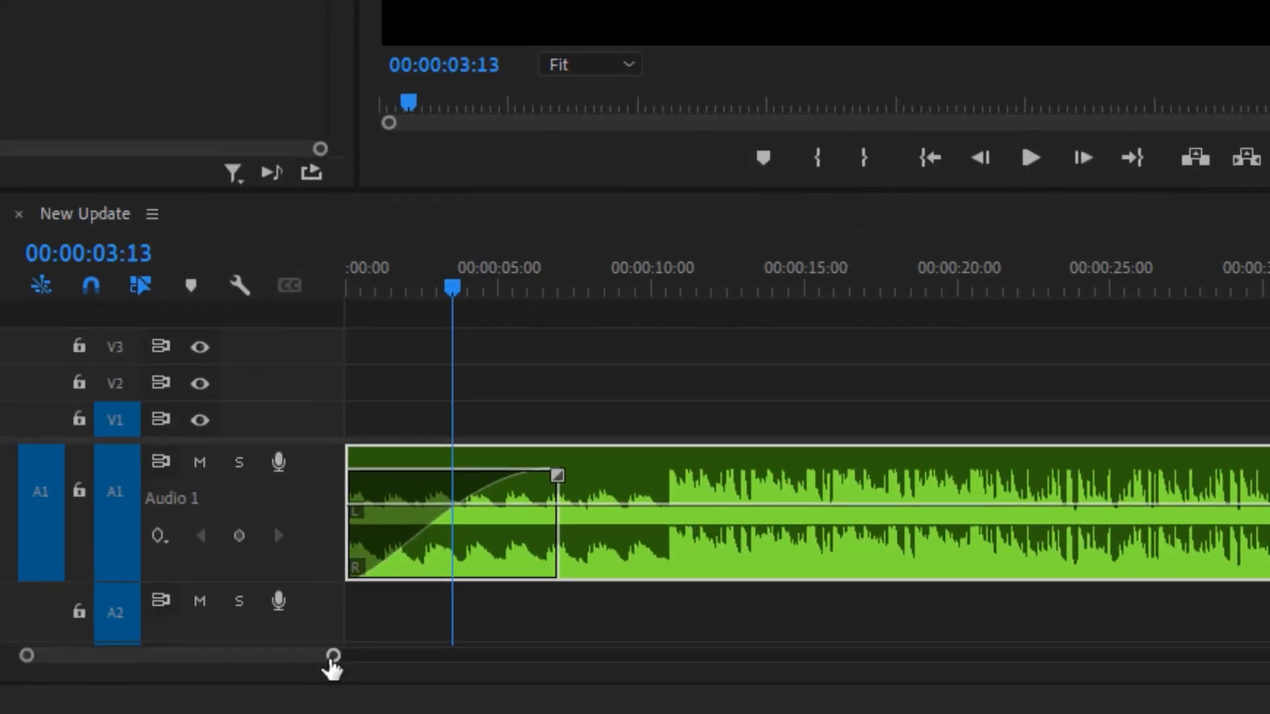
drag(331, 658, 798, 655)
drag(1194, 481, 1126, 494)
- Split the music clip at 00:00:51:12 and delete the part after the cut
click(617, 271)
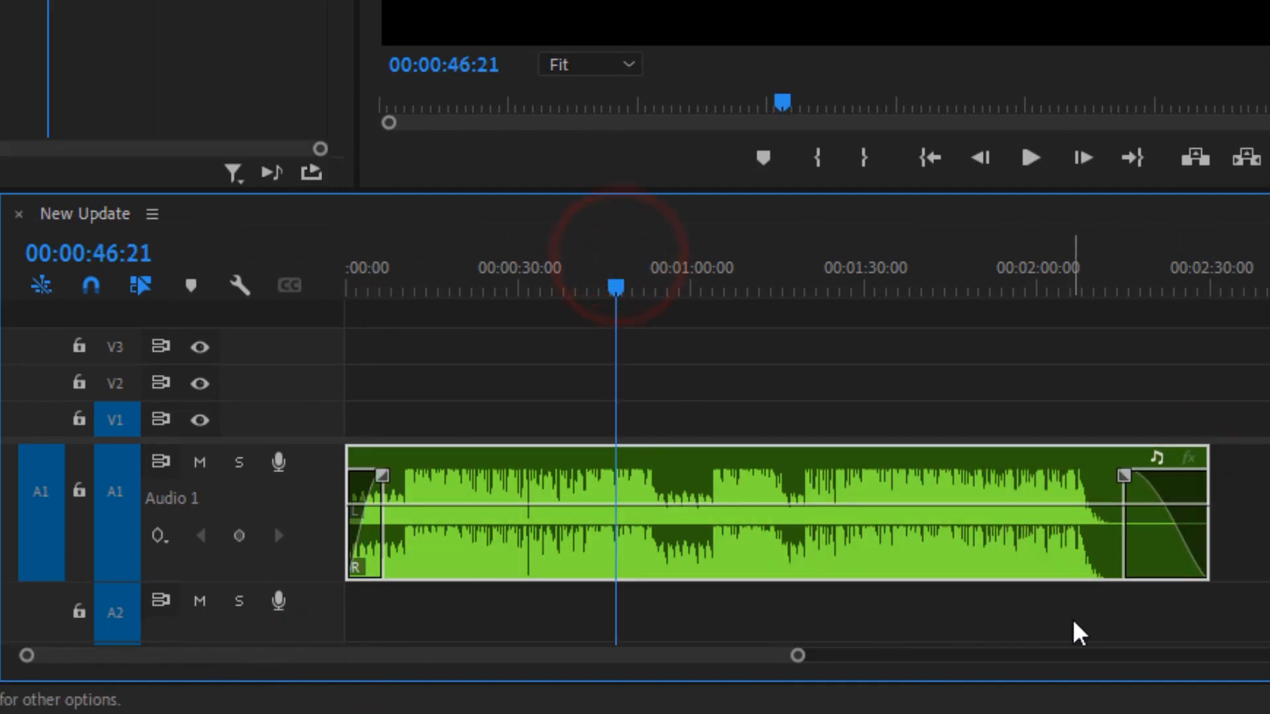
drag(801, 654, 483, 658)
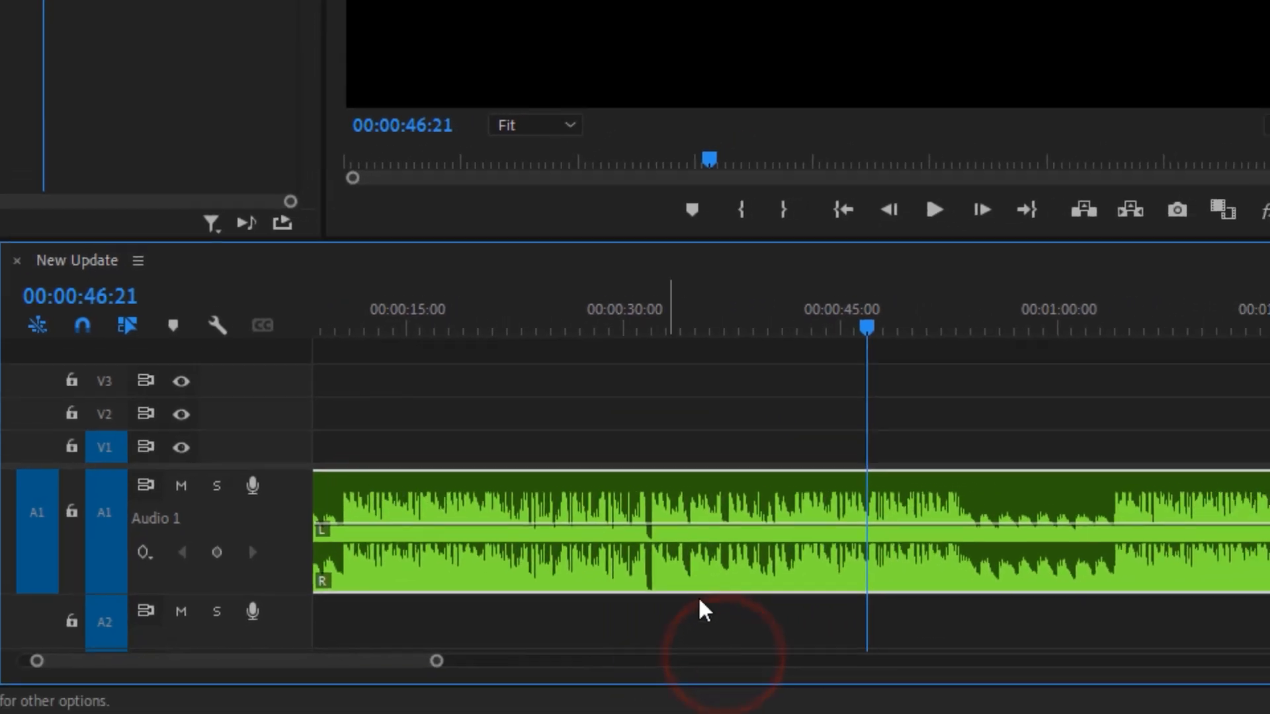
click(935, 319)
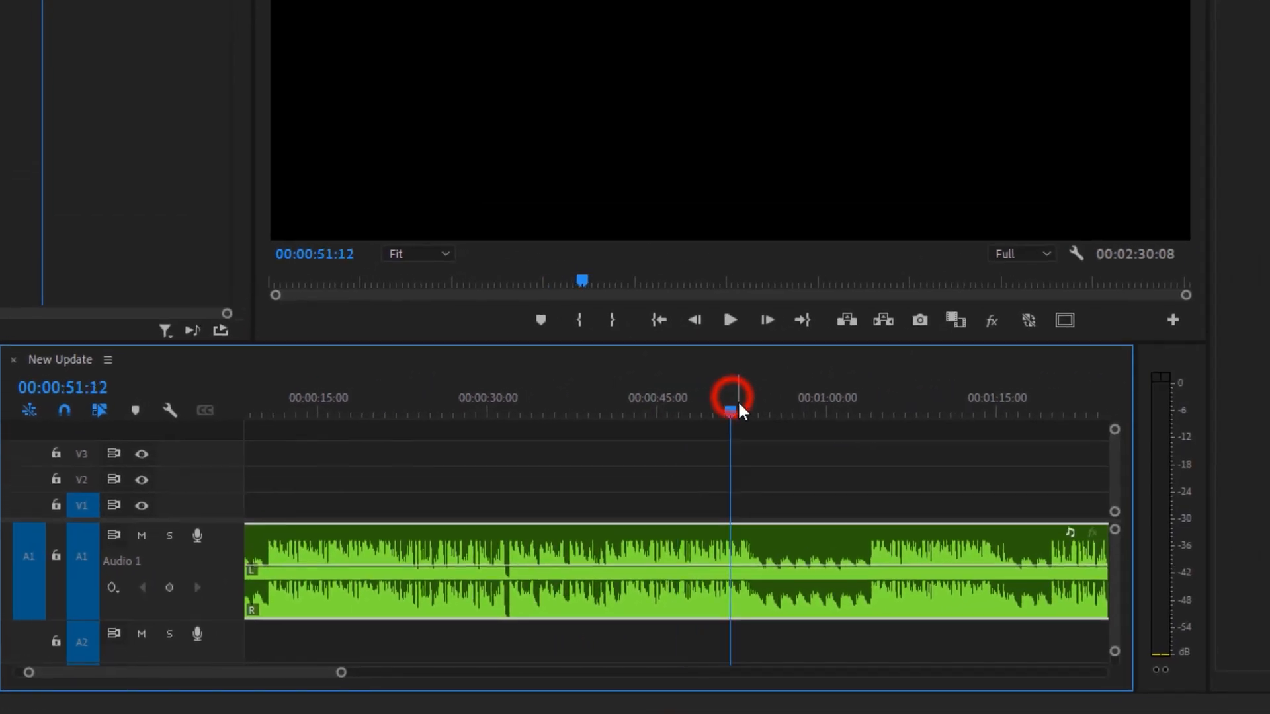
key(c)
click(731, 549)
key(v)
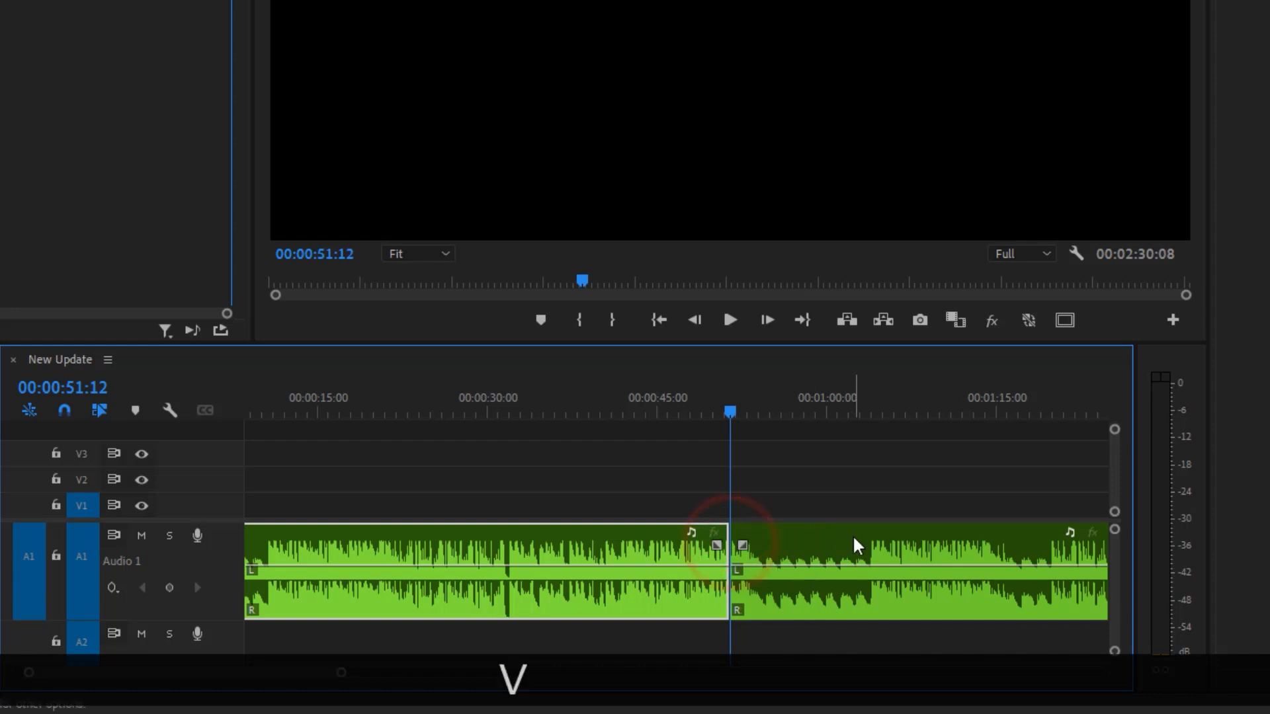
click(857, 539)
key(Delete)
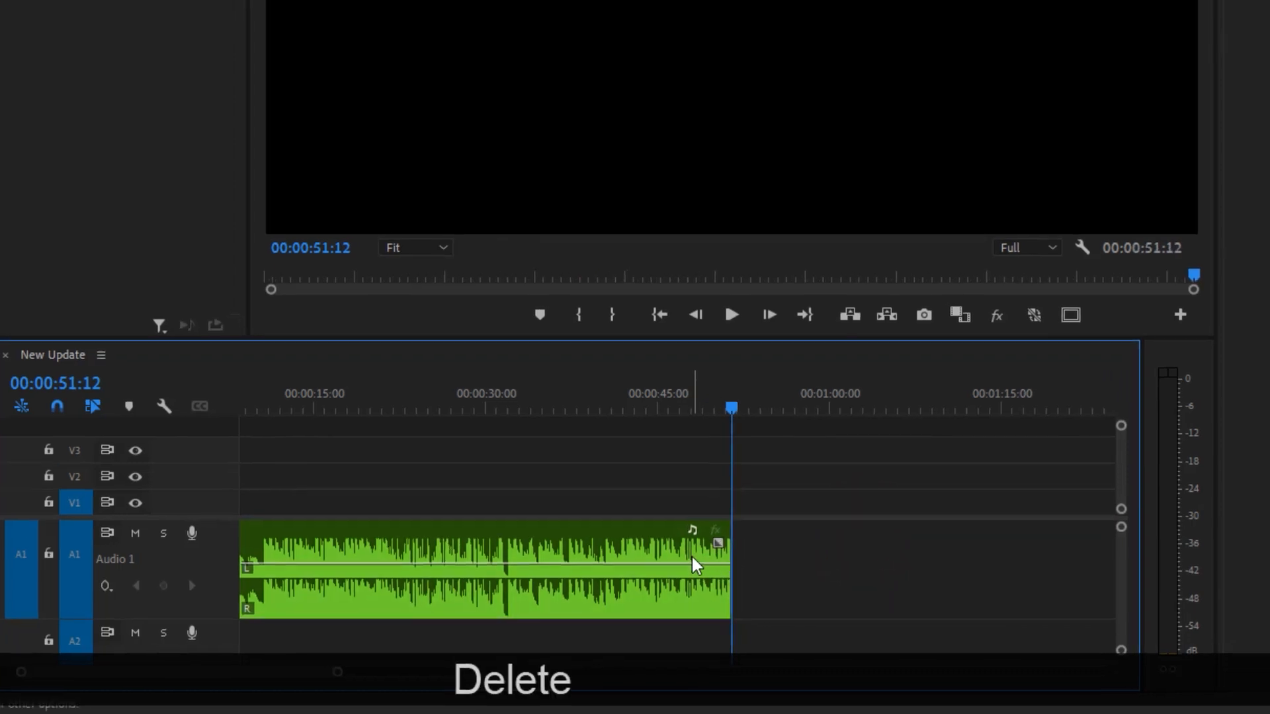
- Add a fade-out of about 7 seconds at the shortened music clip's new end and play it back
drag(743, 509, 652, 516)
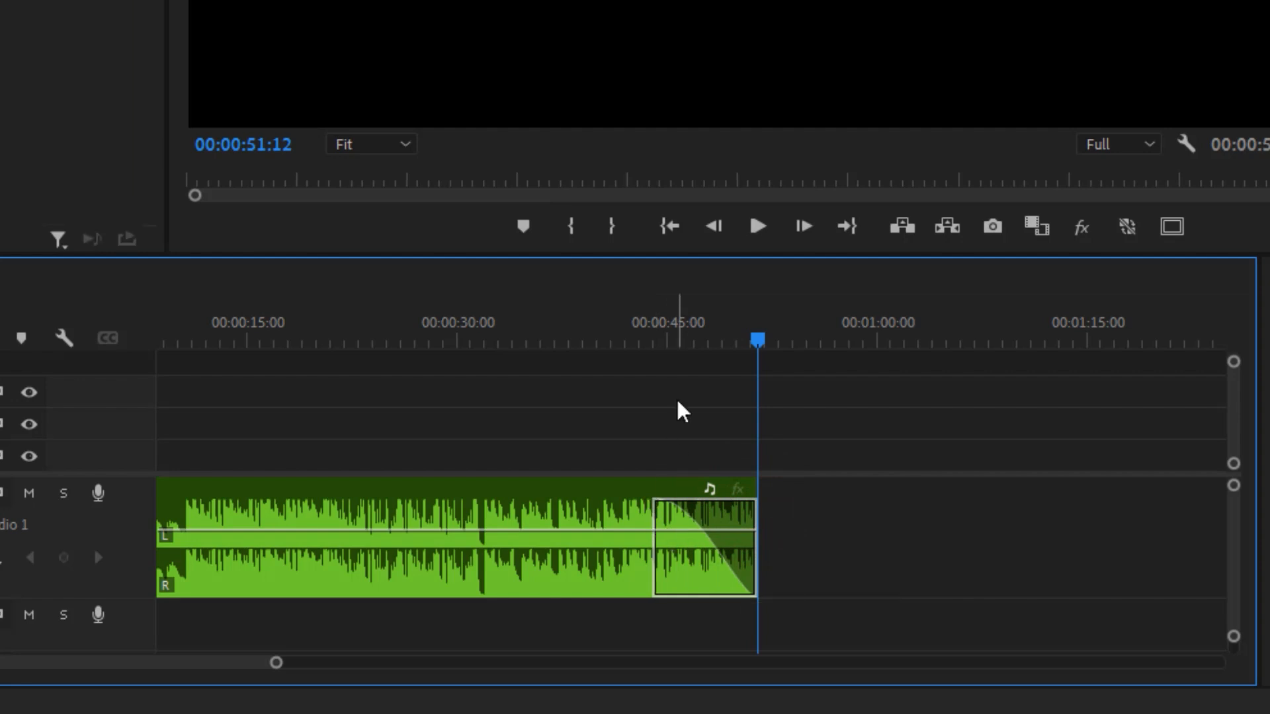
click(654, 340)
key(space)
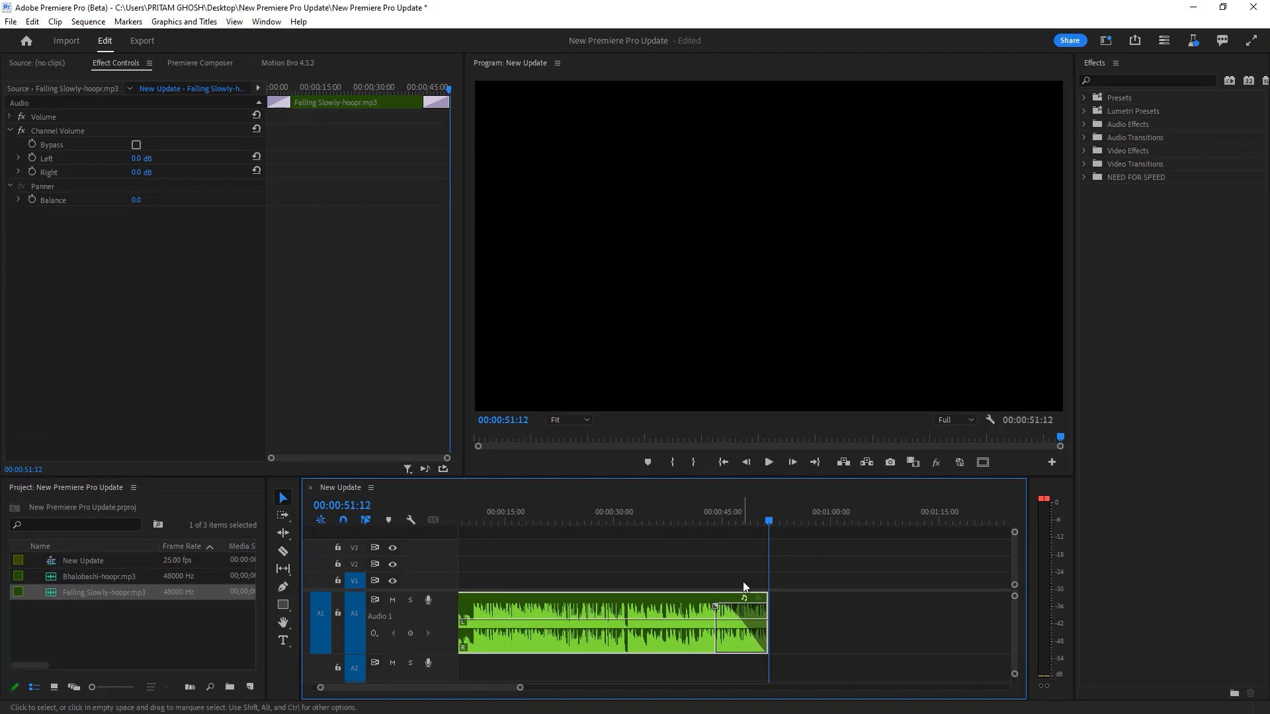
click(698, 521)
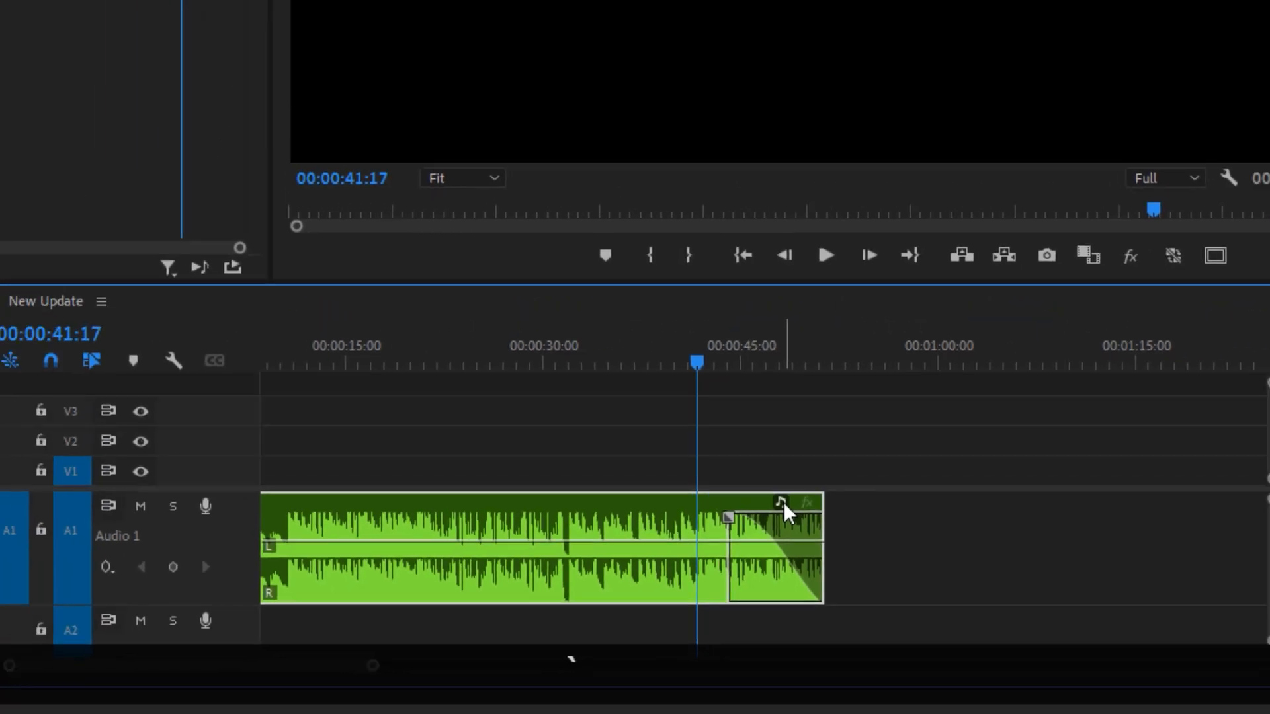
- View the music clip's Essential Sound settings through its audio type badge, widen that panel and close it
click(798, 456)
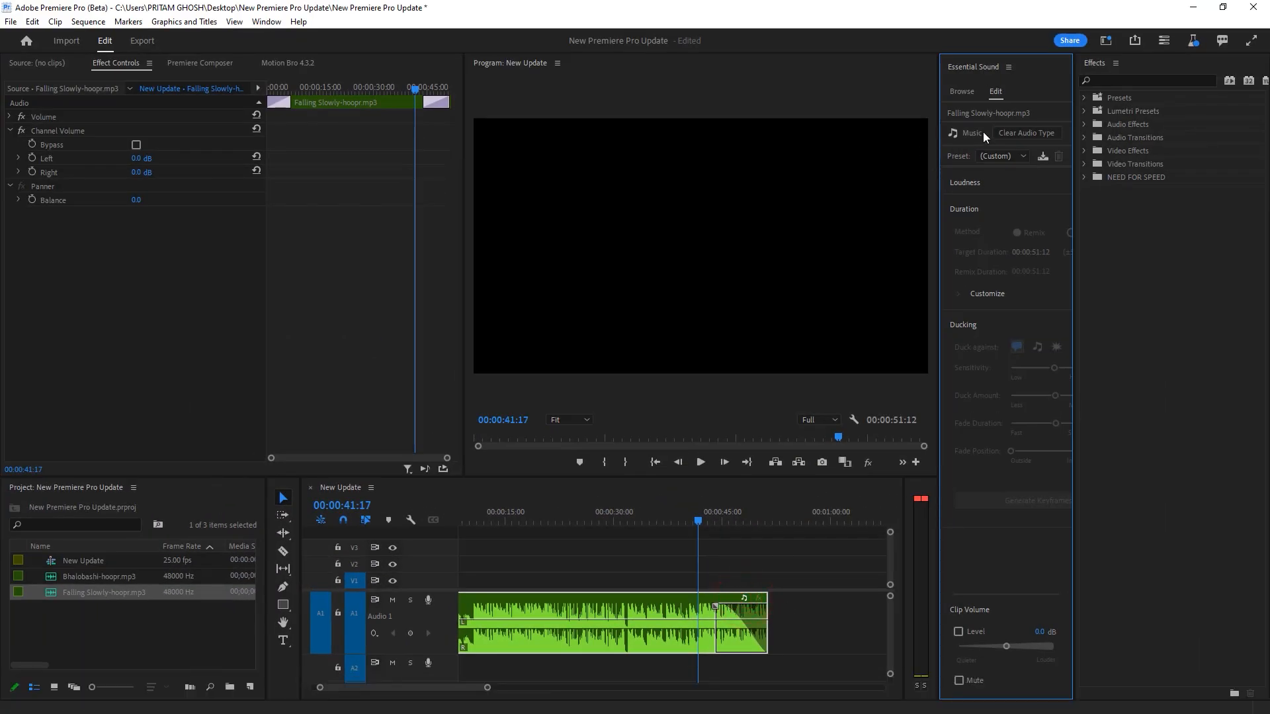
drag(939, 242, 873, 242)
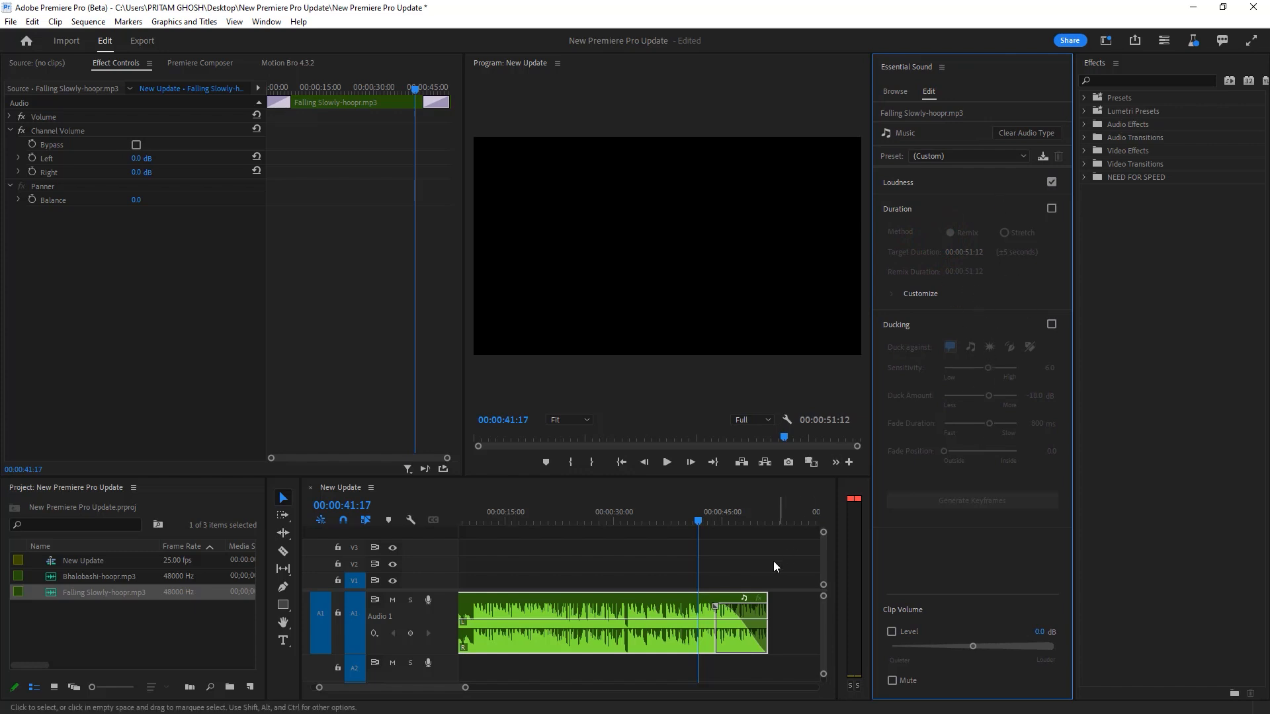
click(942, 66)
click(973, 69)
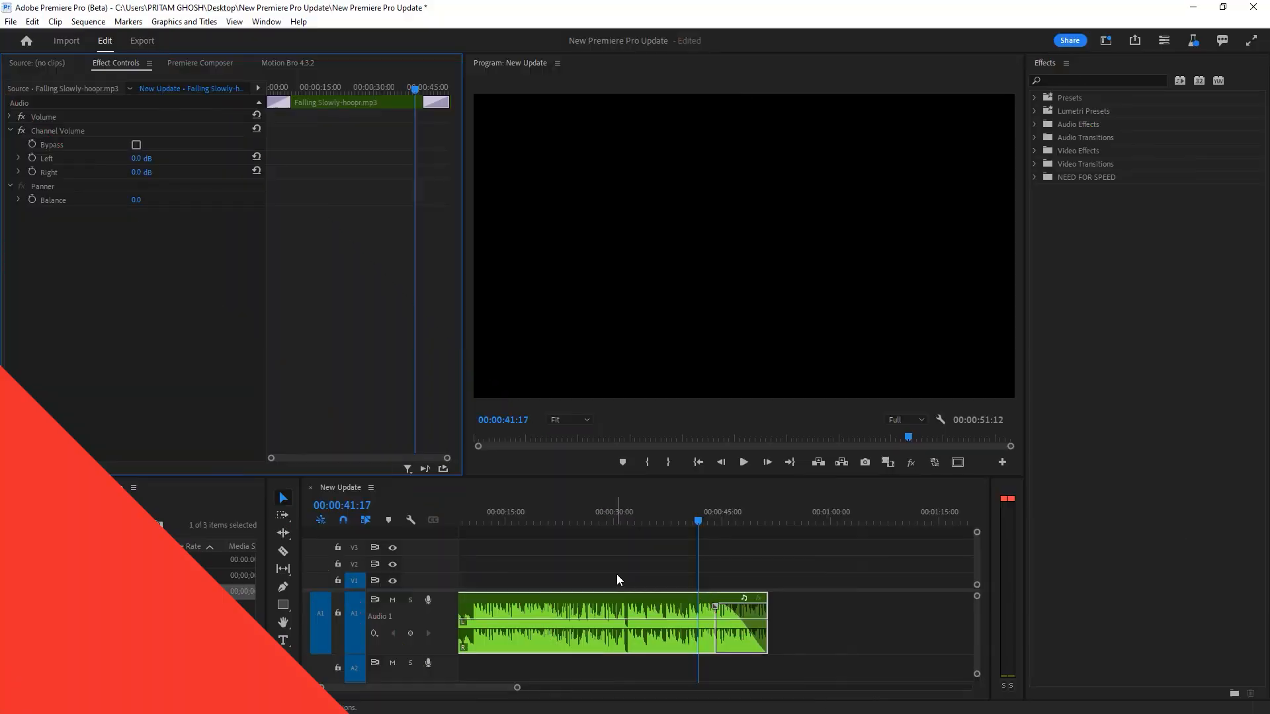
- Delete the Falling Slowly-hoopr.mp3 clip from audio track A1
click(589, 636)
key(Delete)
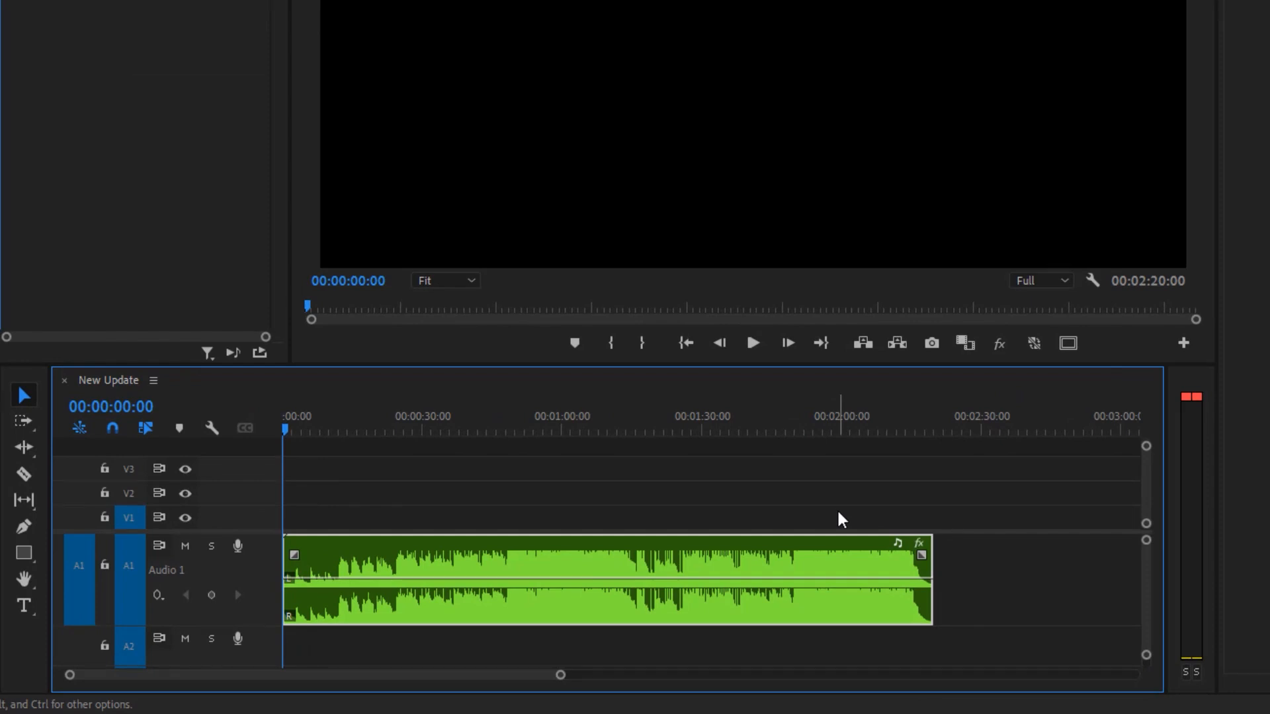
- Listen to the Bhalobashi-hoopr.mp3 clip from its start, from about 12 seconds and from about 25 seconds to compare loudness
click(918, 430)
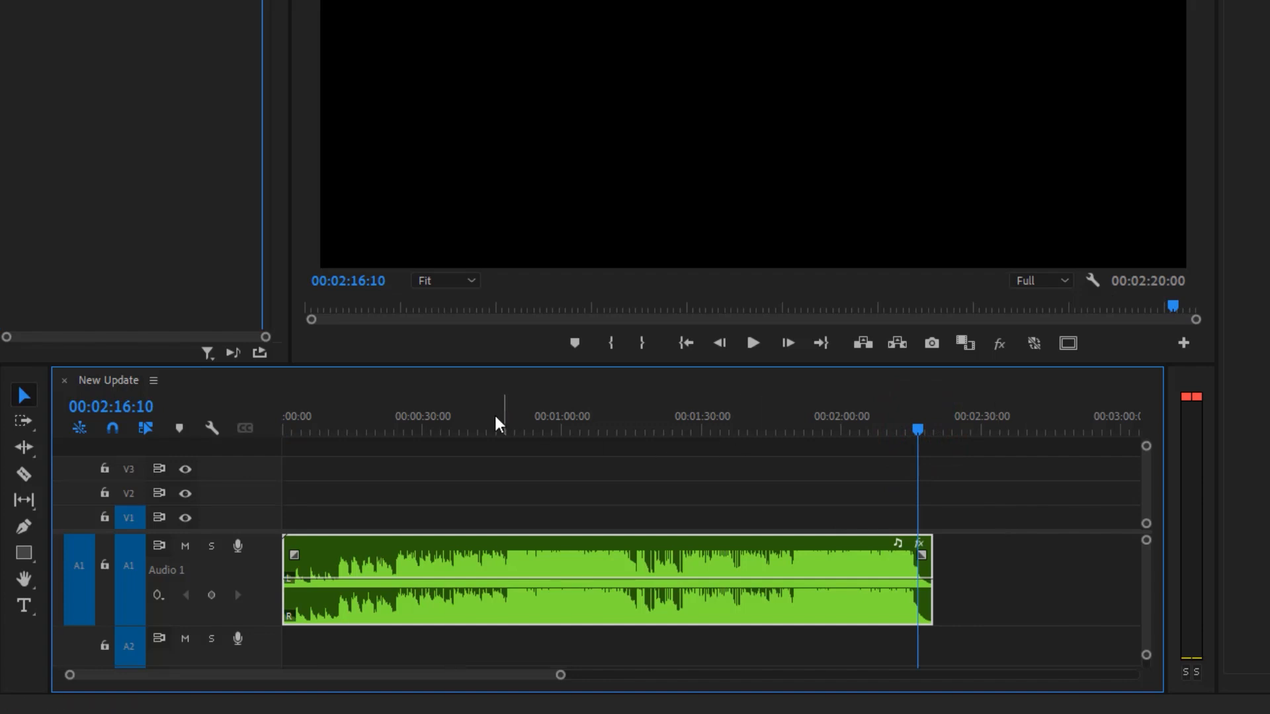
click(297, 412)
key(space)
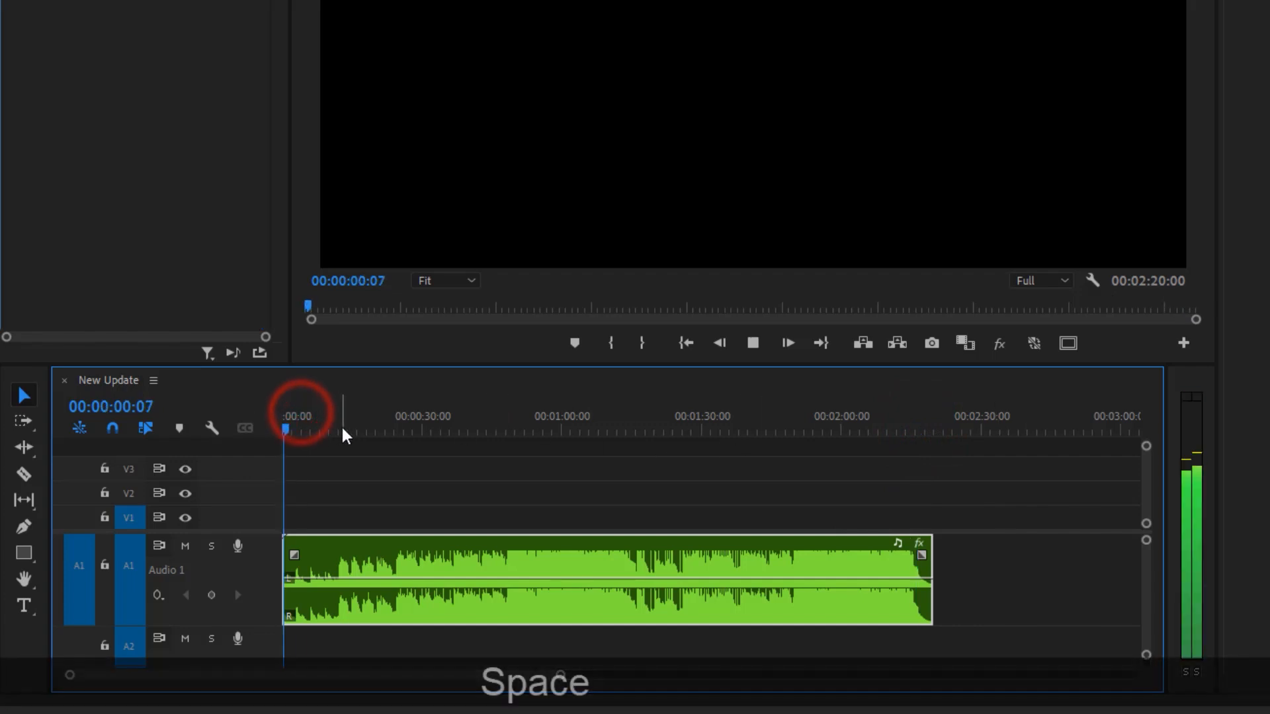
key(space)
click(338, 415)
key(space)
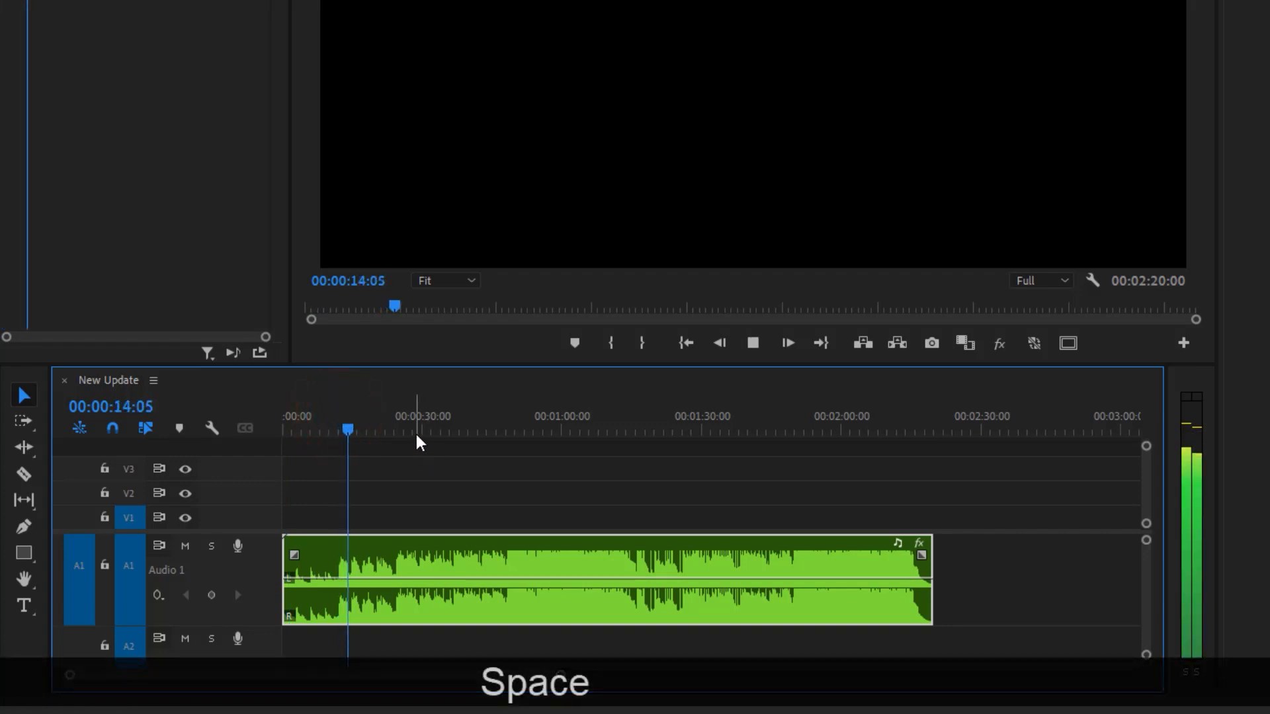
key(space)
click(403, 426)
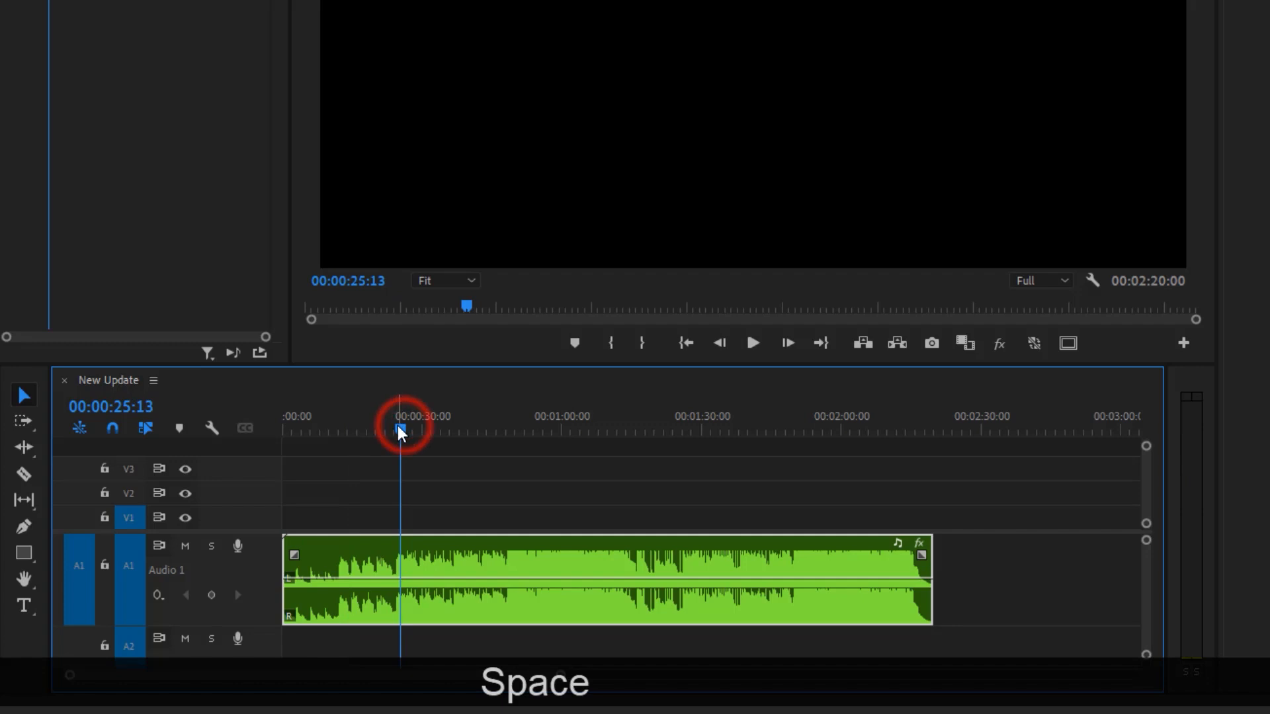
key(space)
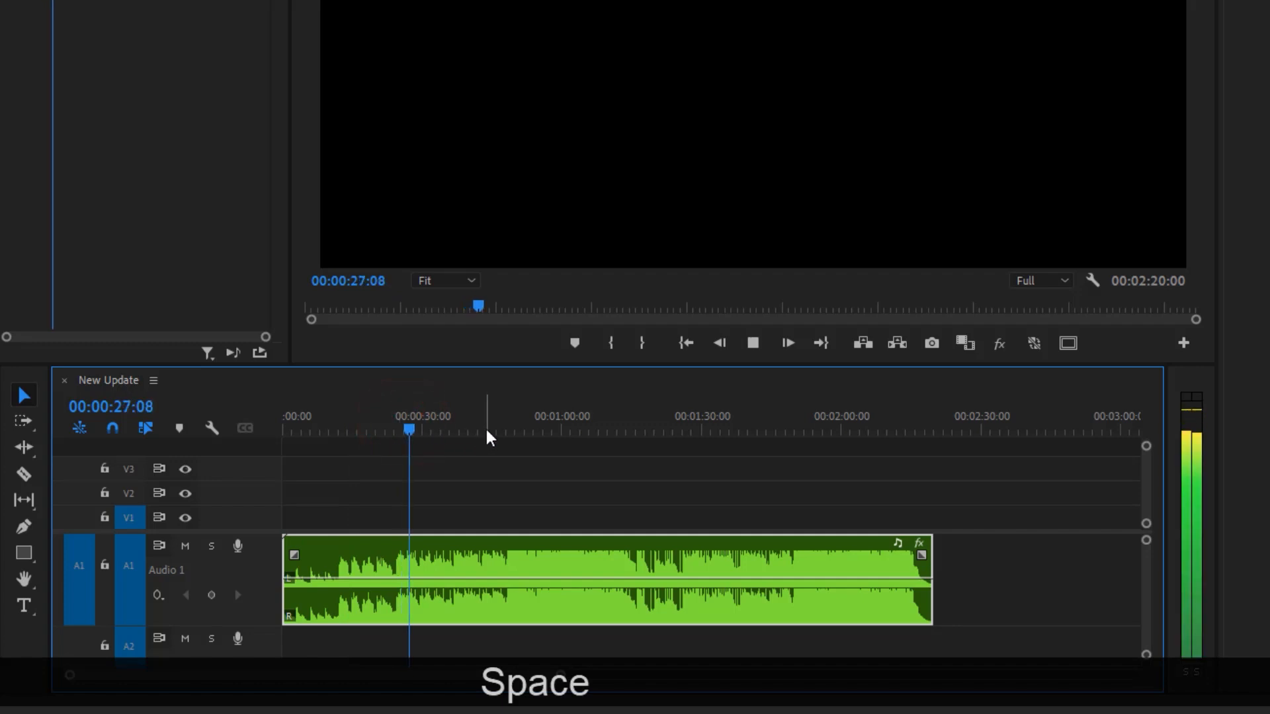
key(space)
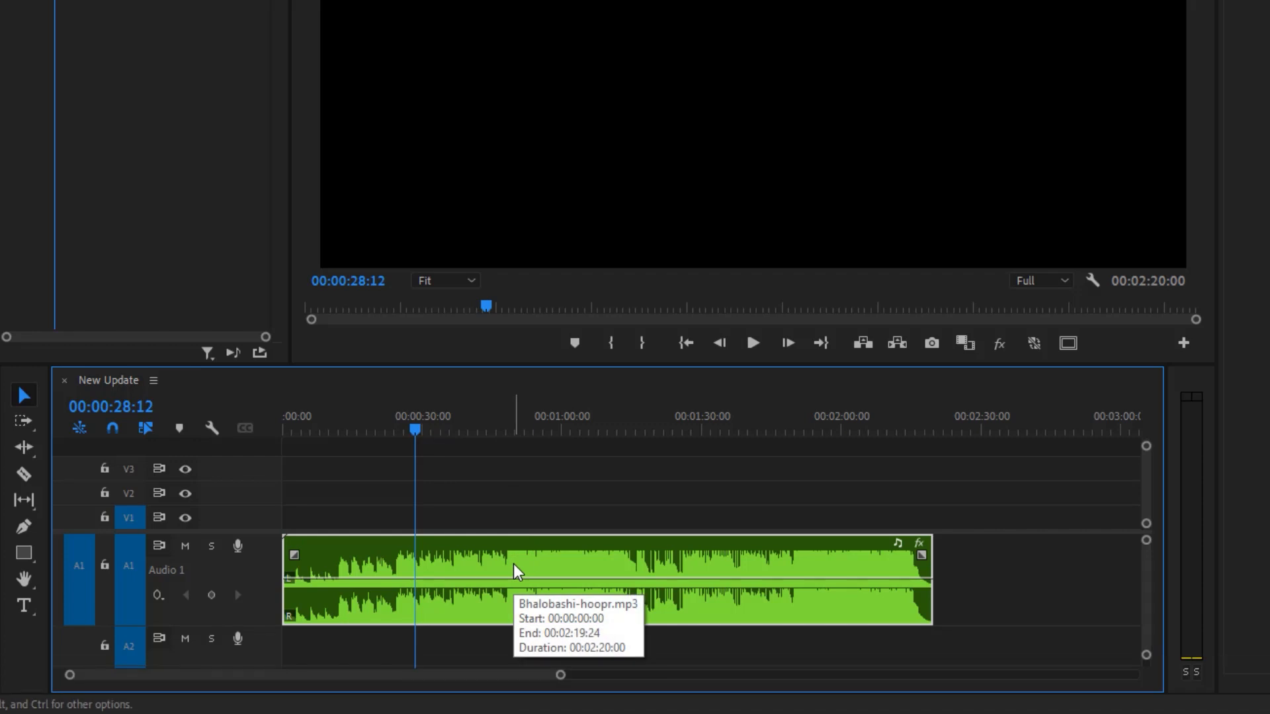
- Play the loud section of the Bhalobashi-hoopr.mp3 clip twice from about 47 seconds
click(500, 429)
key(space)
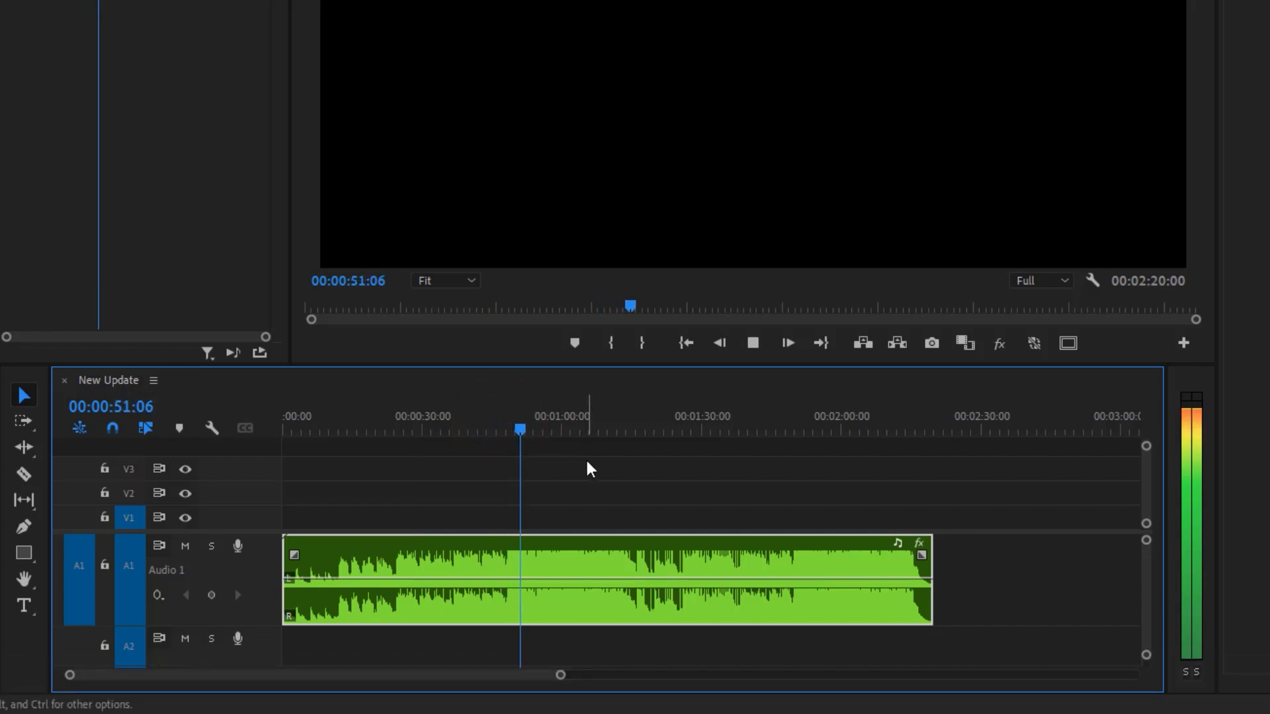
key(space)
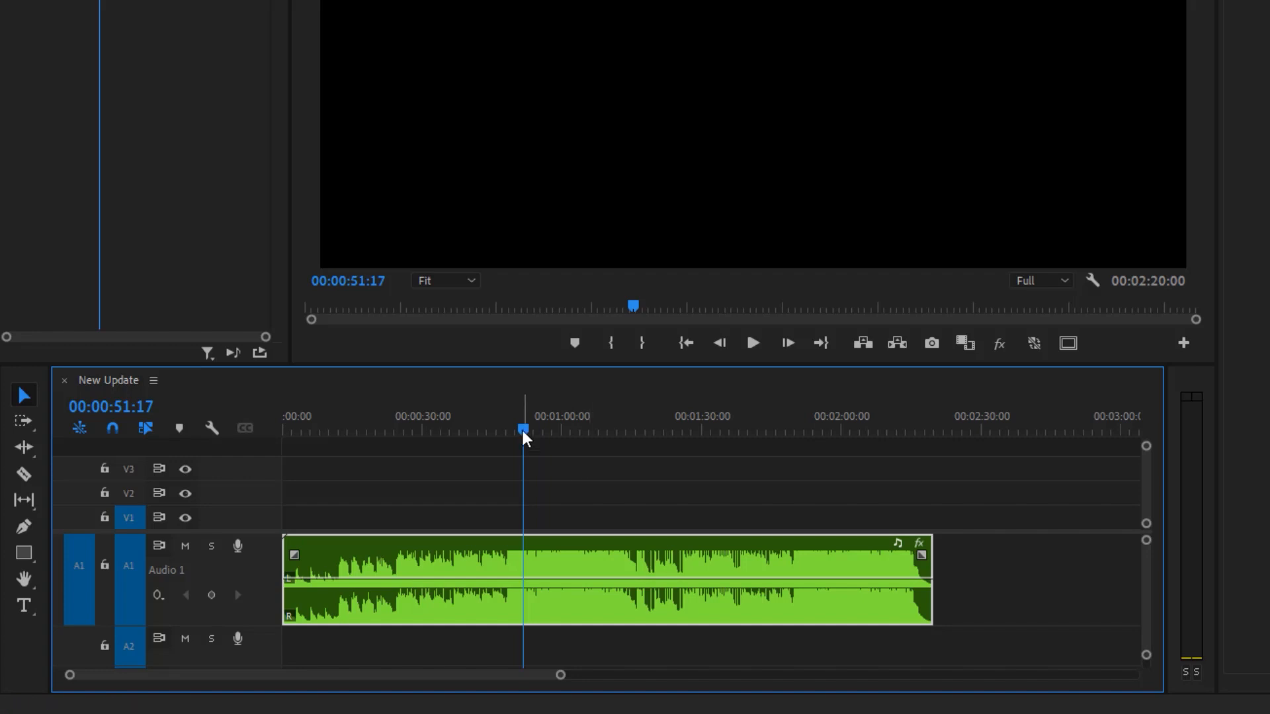
click(501, 428)
key(space)
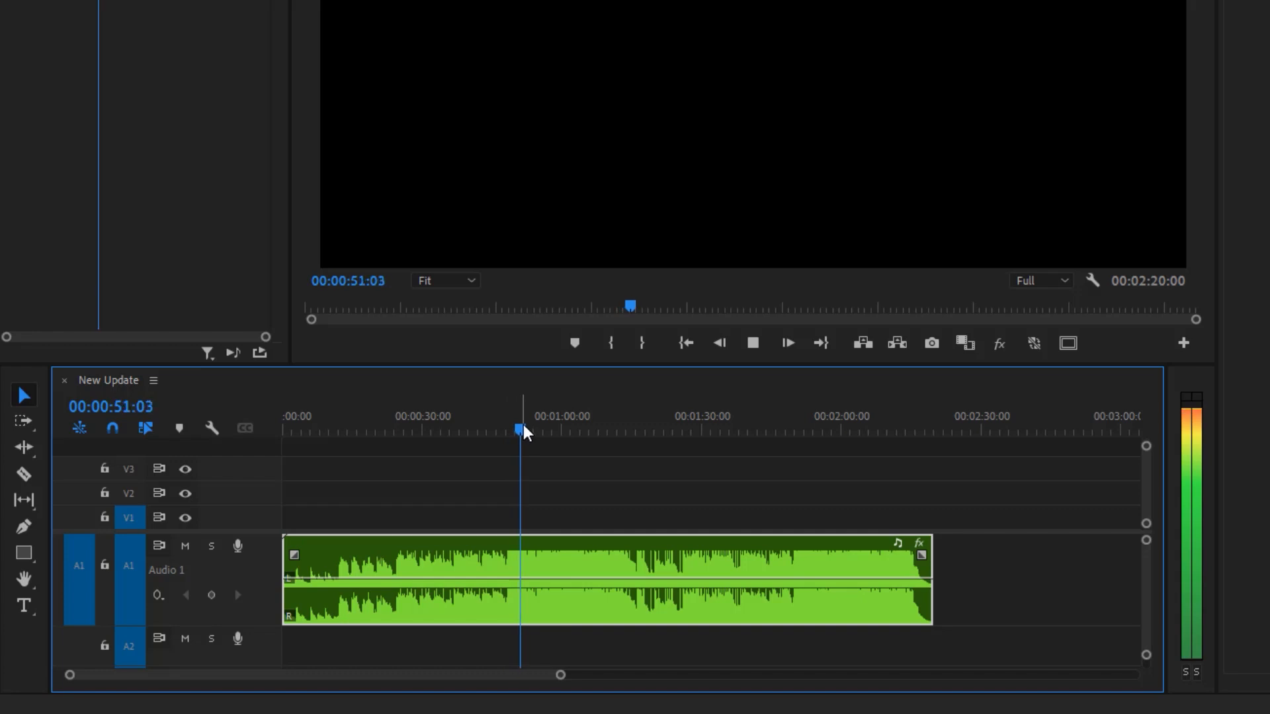
- Play the second loud section of the Bhalobashi-hoopr.mp3 clip from 00:01:48:04
key(space)
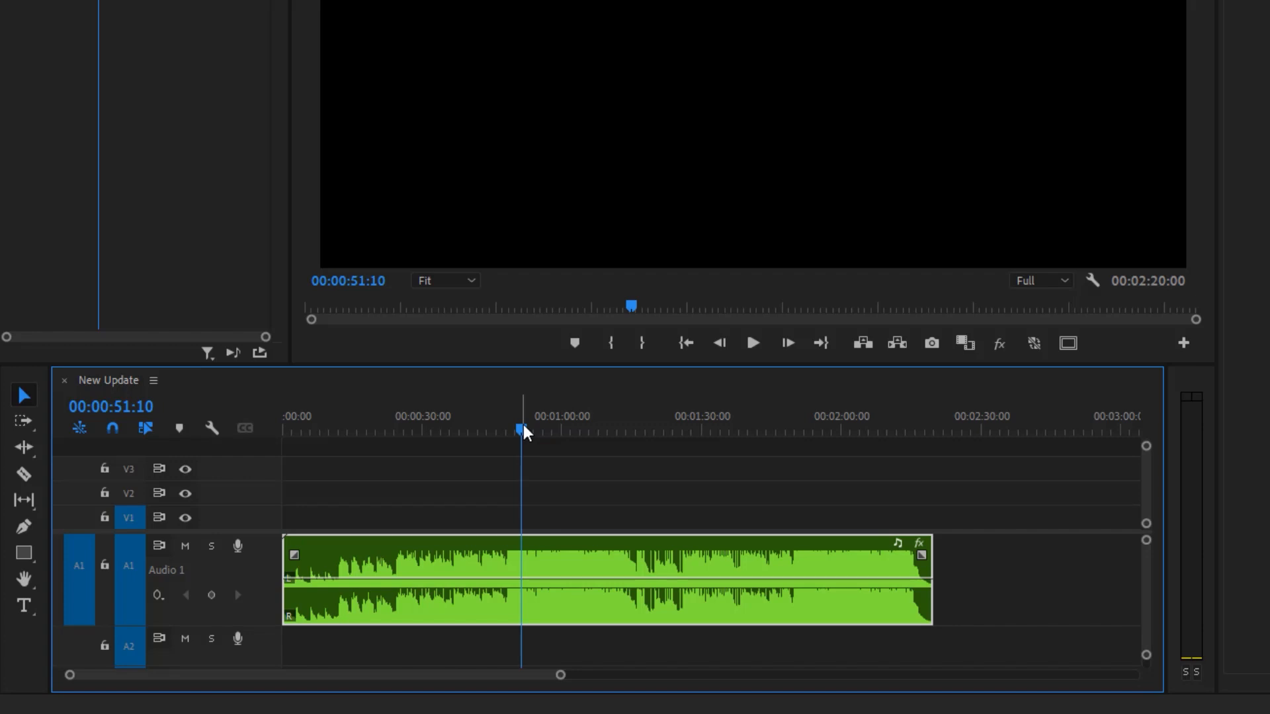
drag(782, 422, 786, 418)
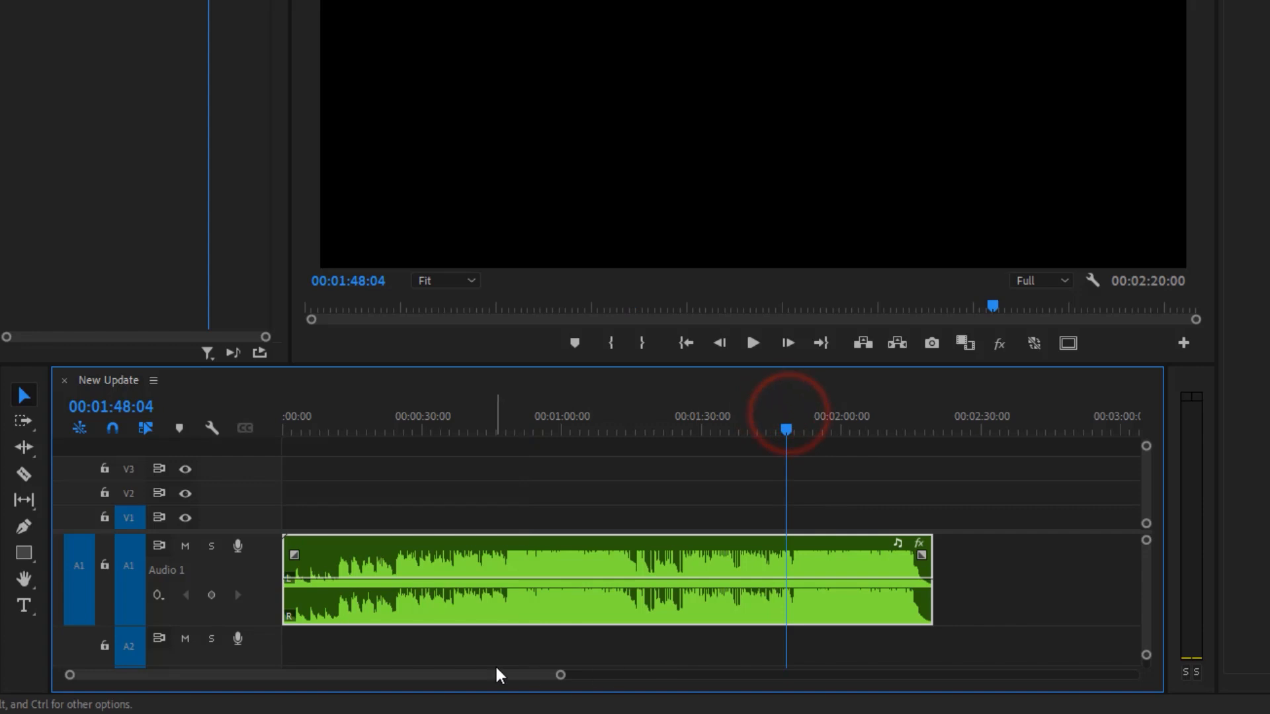
key(space)
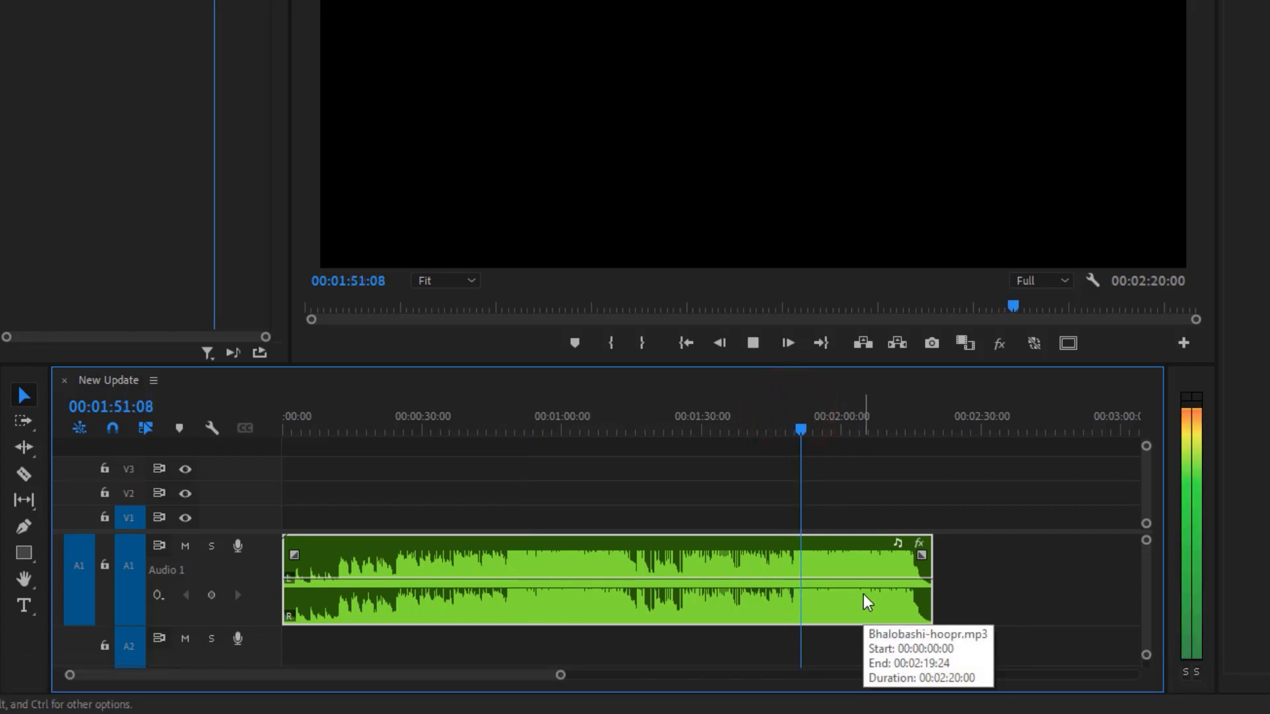
key(space)
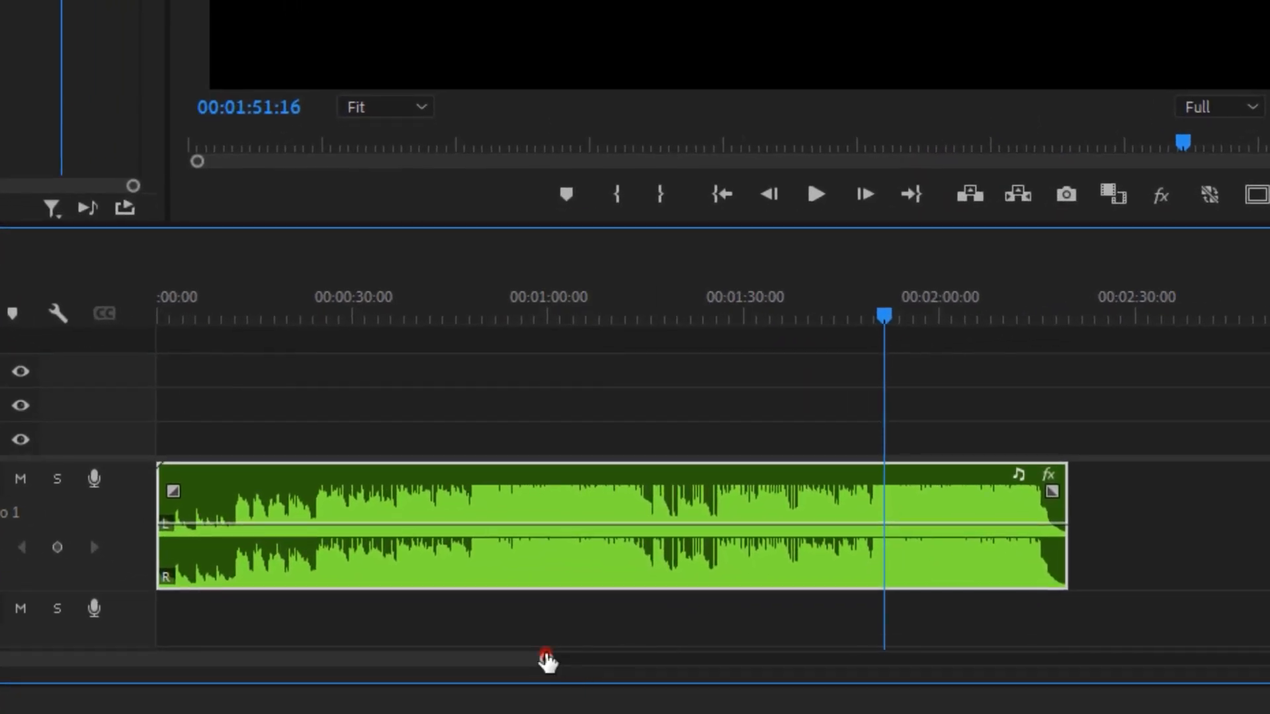
- Listen for where the second loud section begins and split the Bhalobashi-hoopr.mp3 clip there, at 00:01:49:21
drag(547, 658, 322, 688)
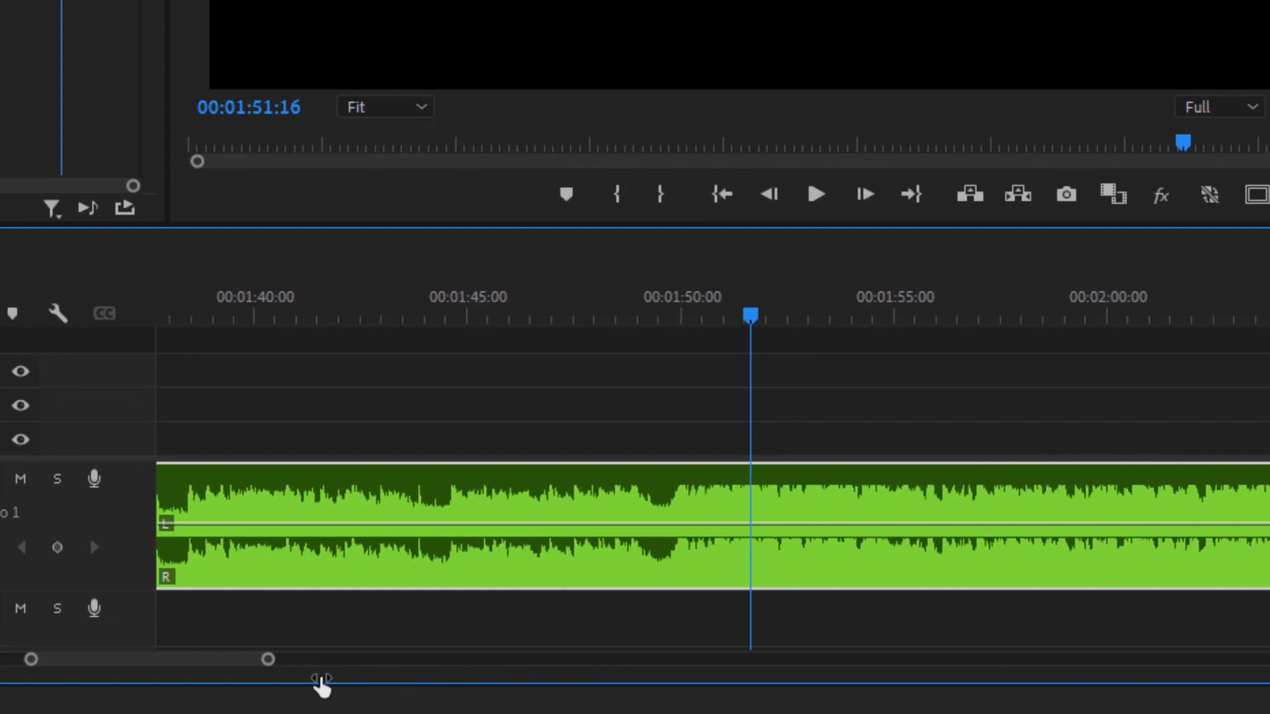
click(584, 303)
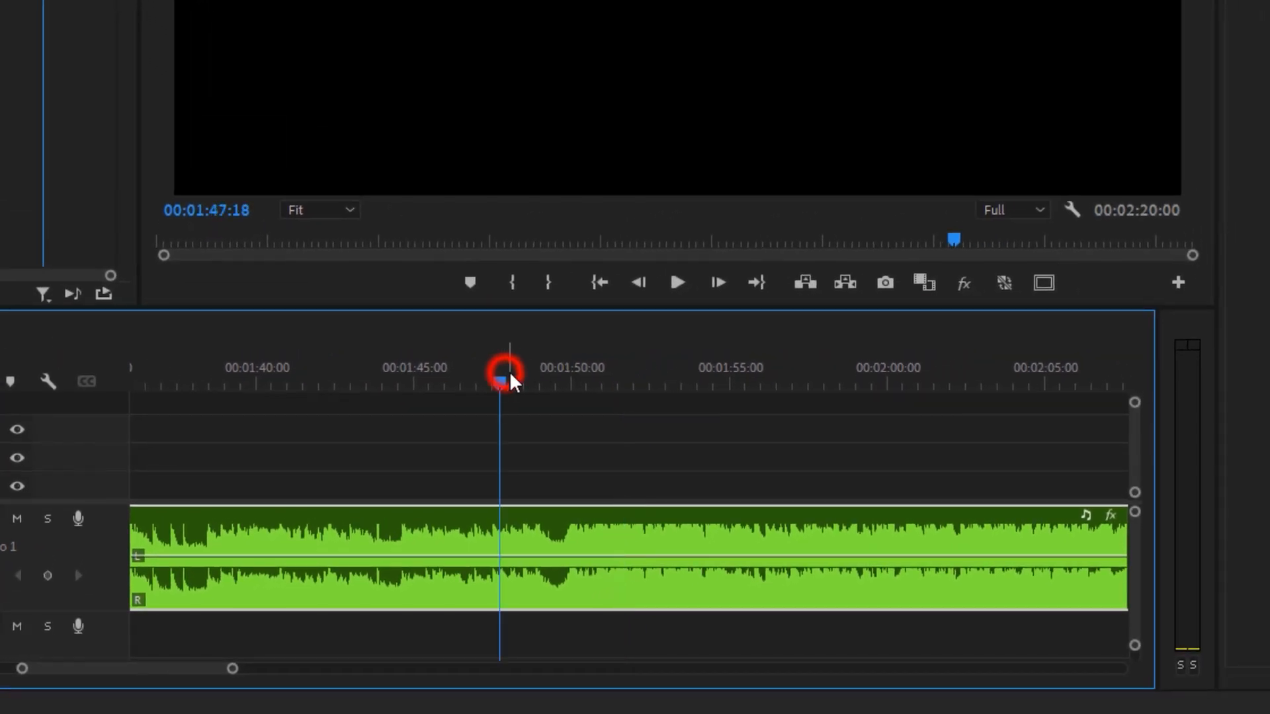
key(space)
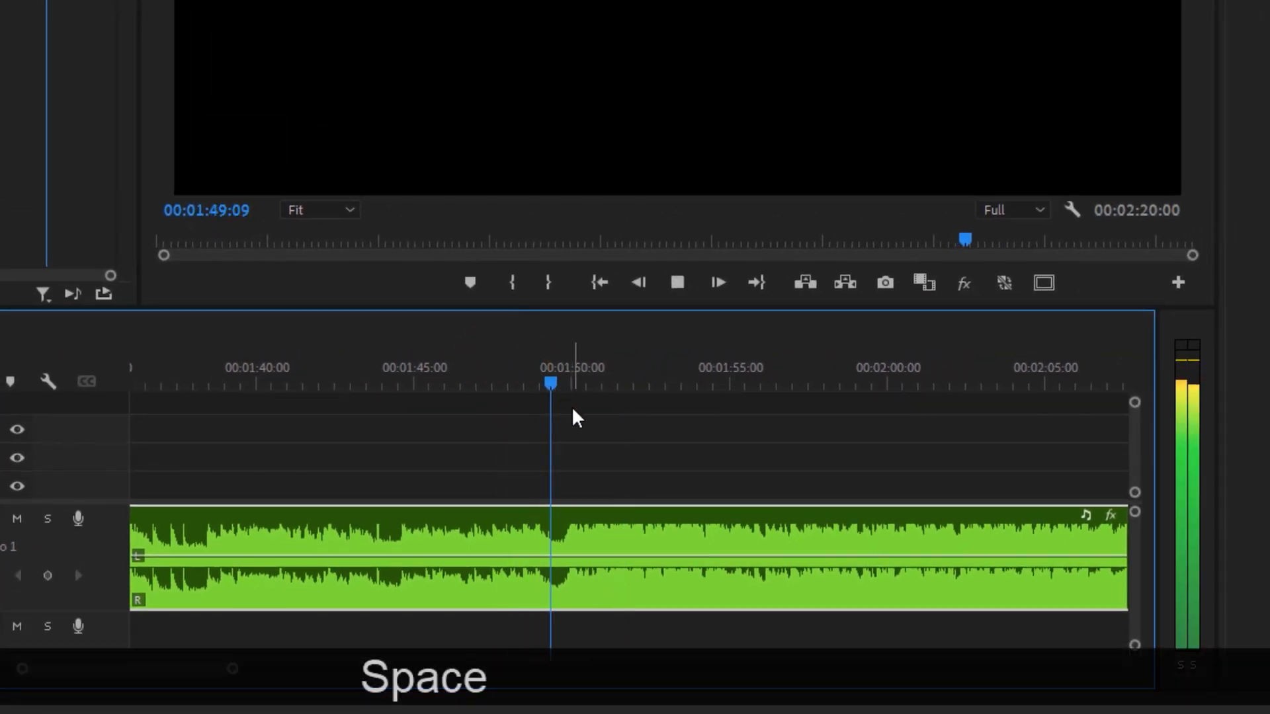
key(space)
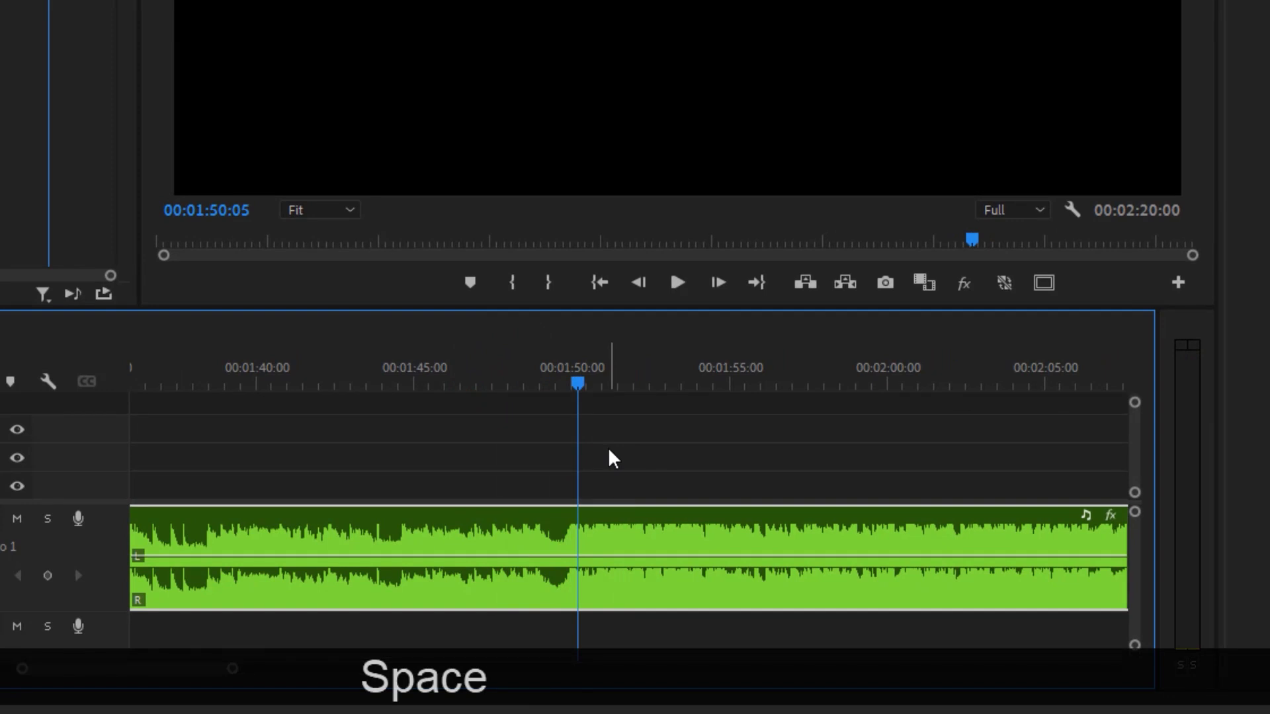
click(508, 367)
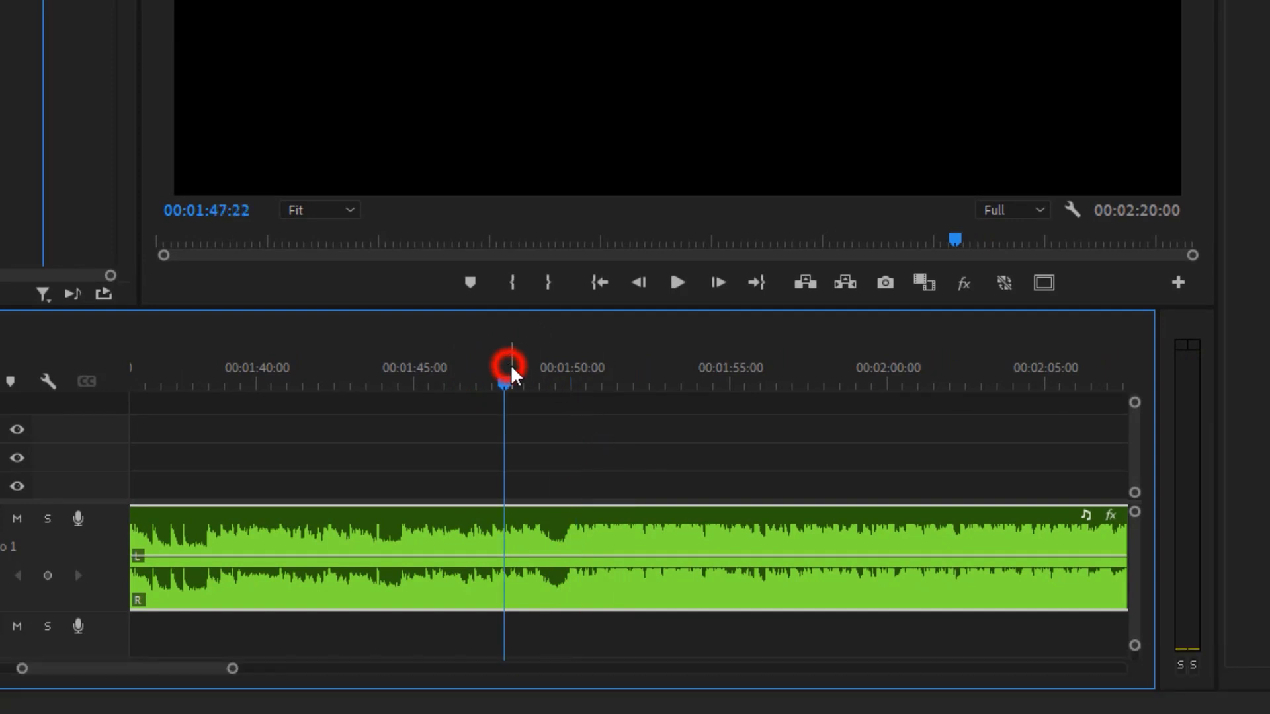
key(space)
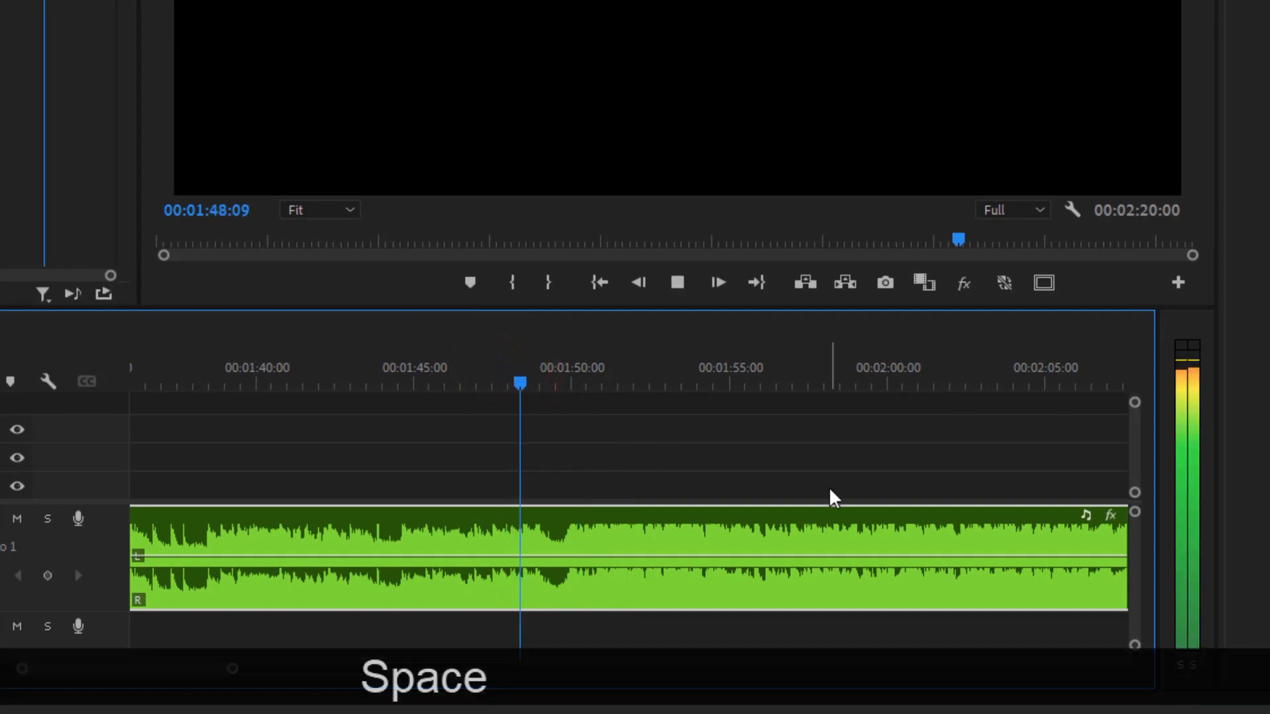
key(space)
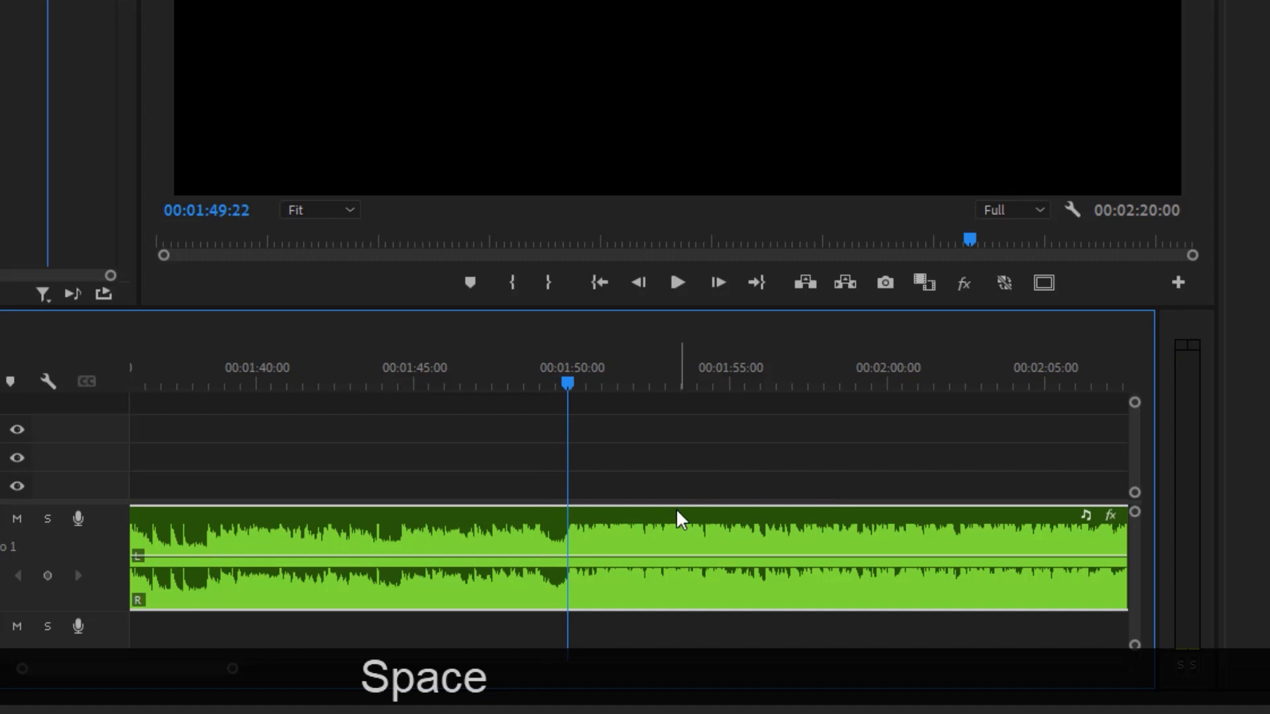
key(Left)
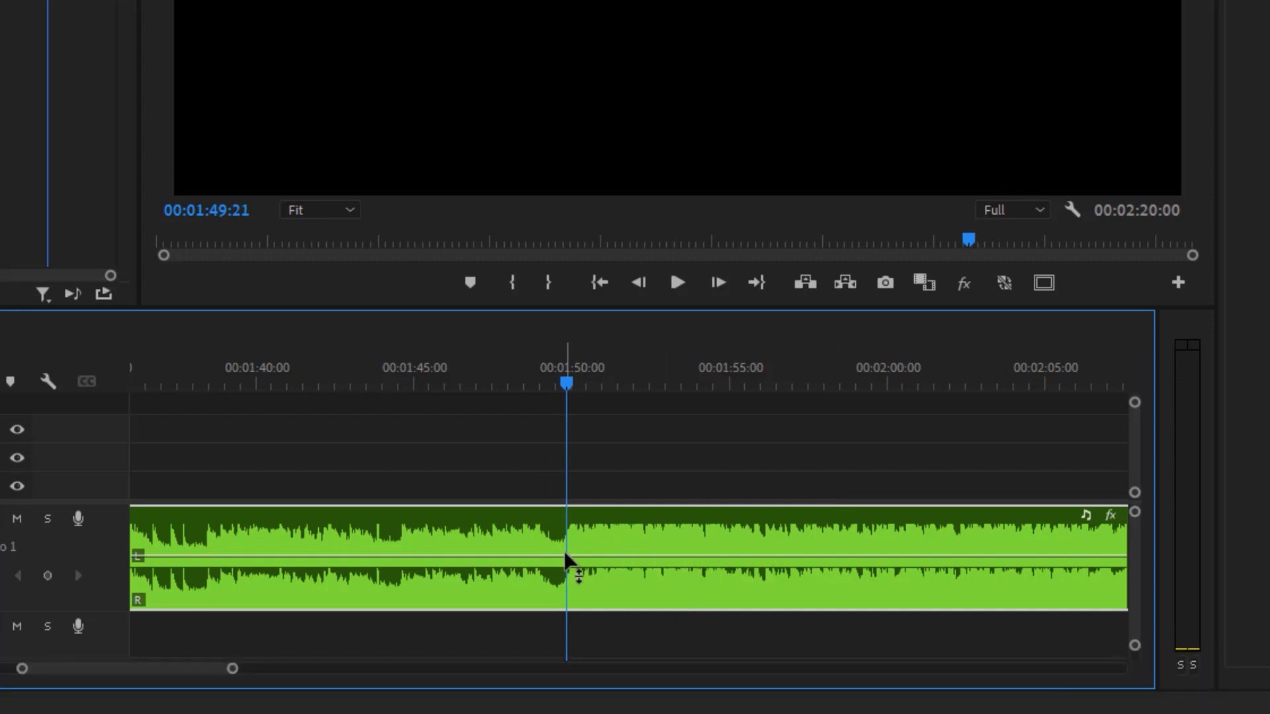
key(c)
click(568, 526)
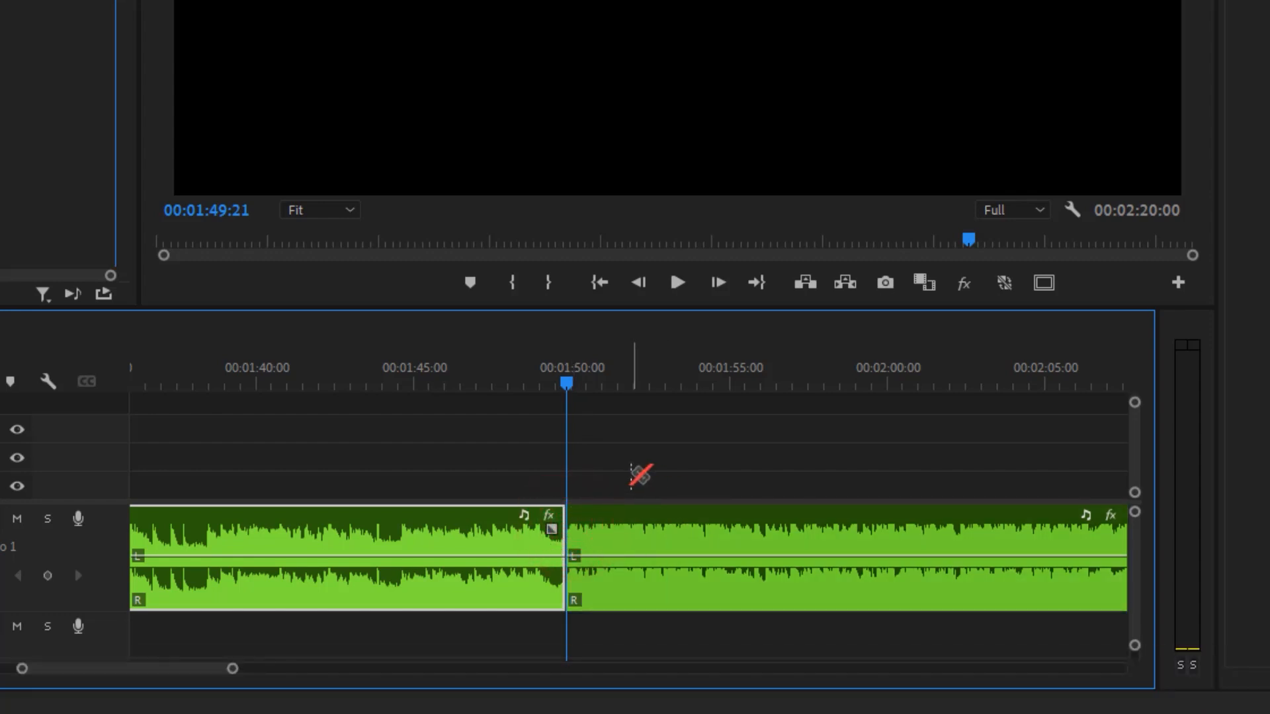
key(v)
- Listen from 00:00:45:16 for the start of the first loud section and split the clip there, at 00:00:48:08
drag(233, 669, 434, 669)
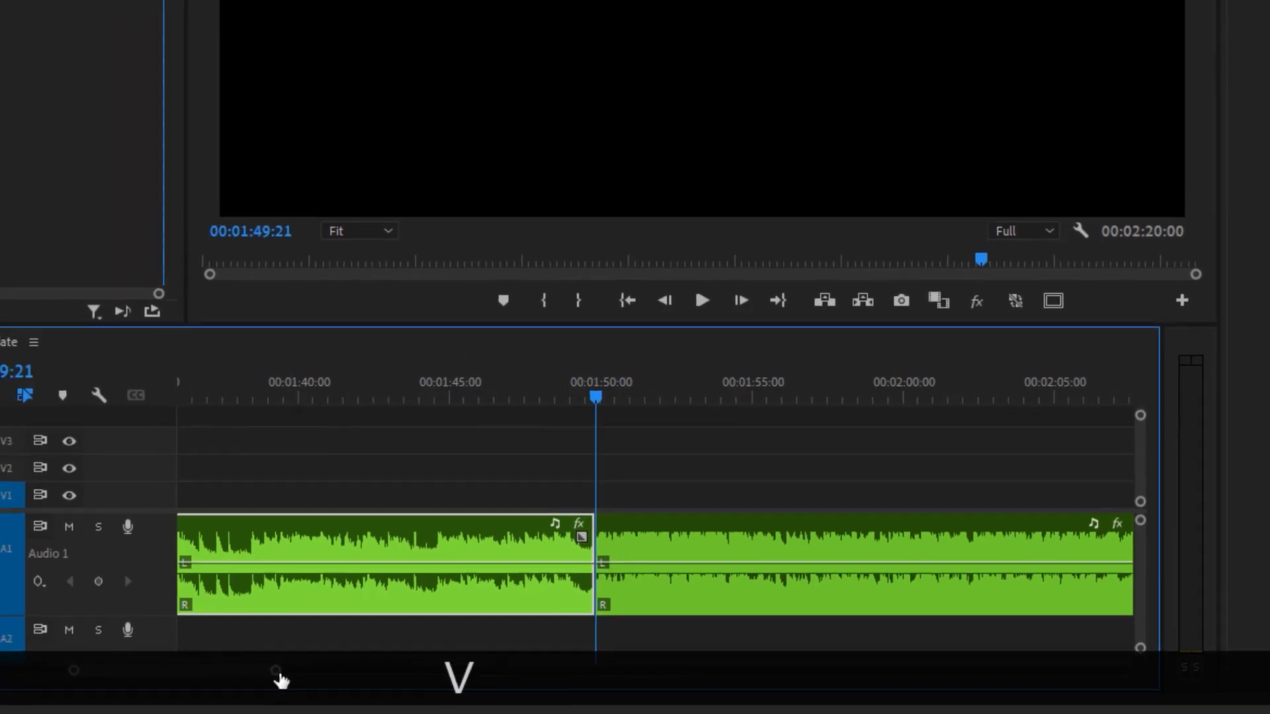
click(449, 416)
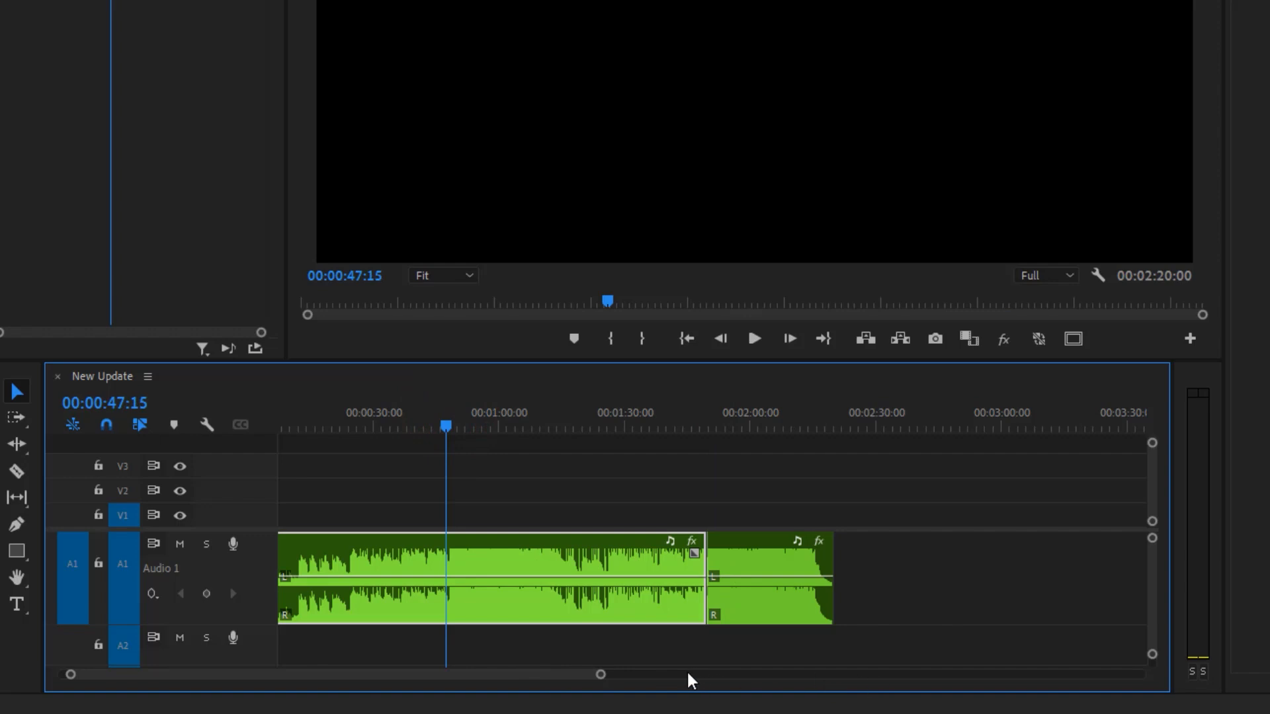
drag(599, 676, 400, 670)
click(614, 423)
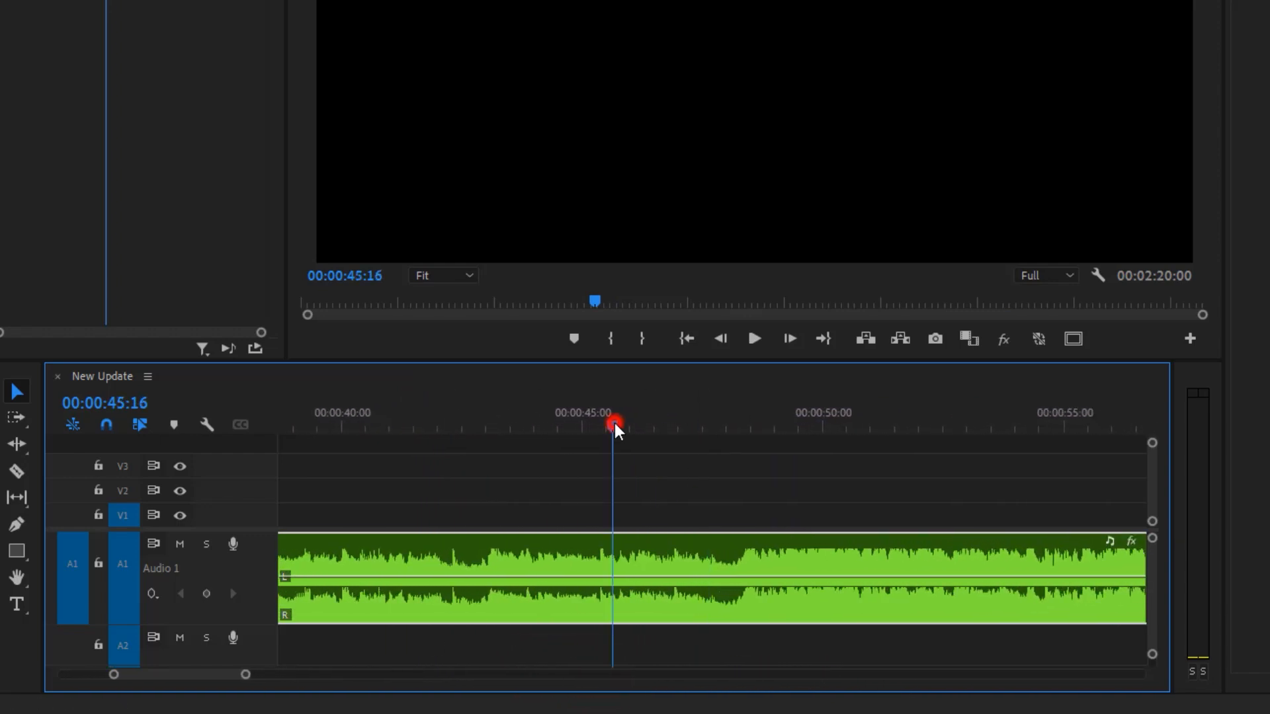
key(space)
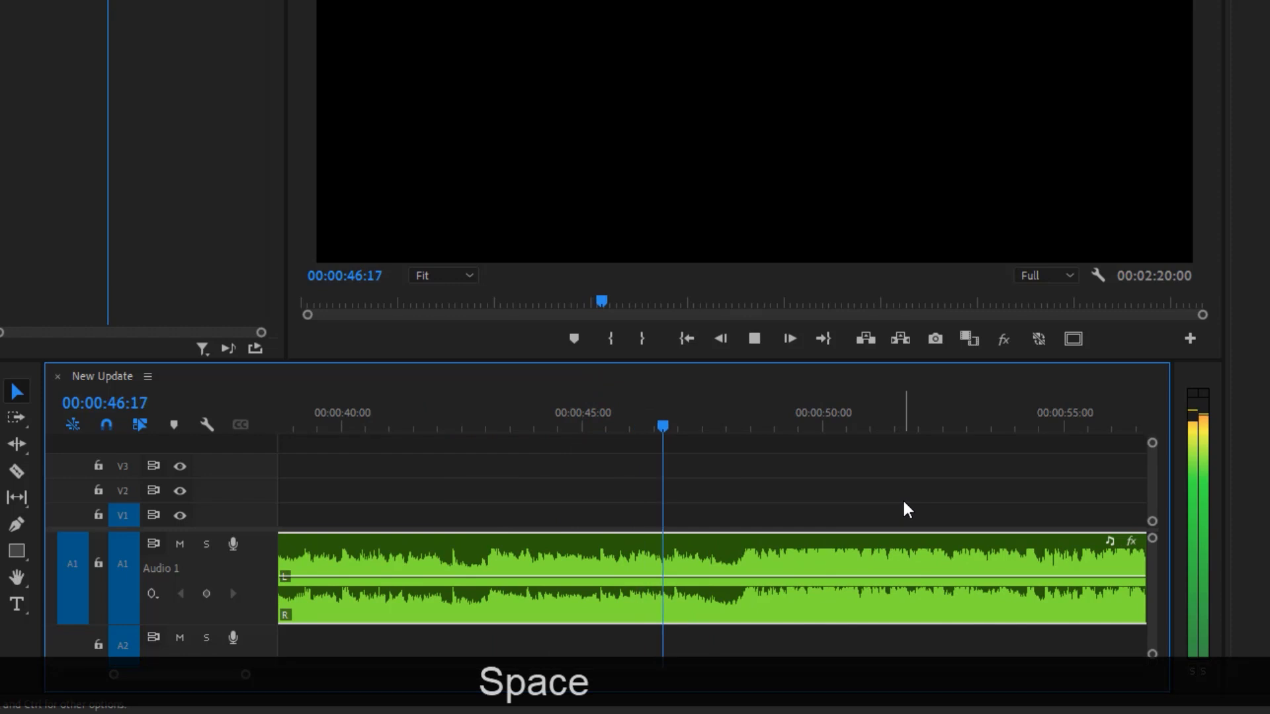
key(space)
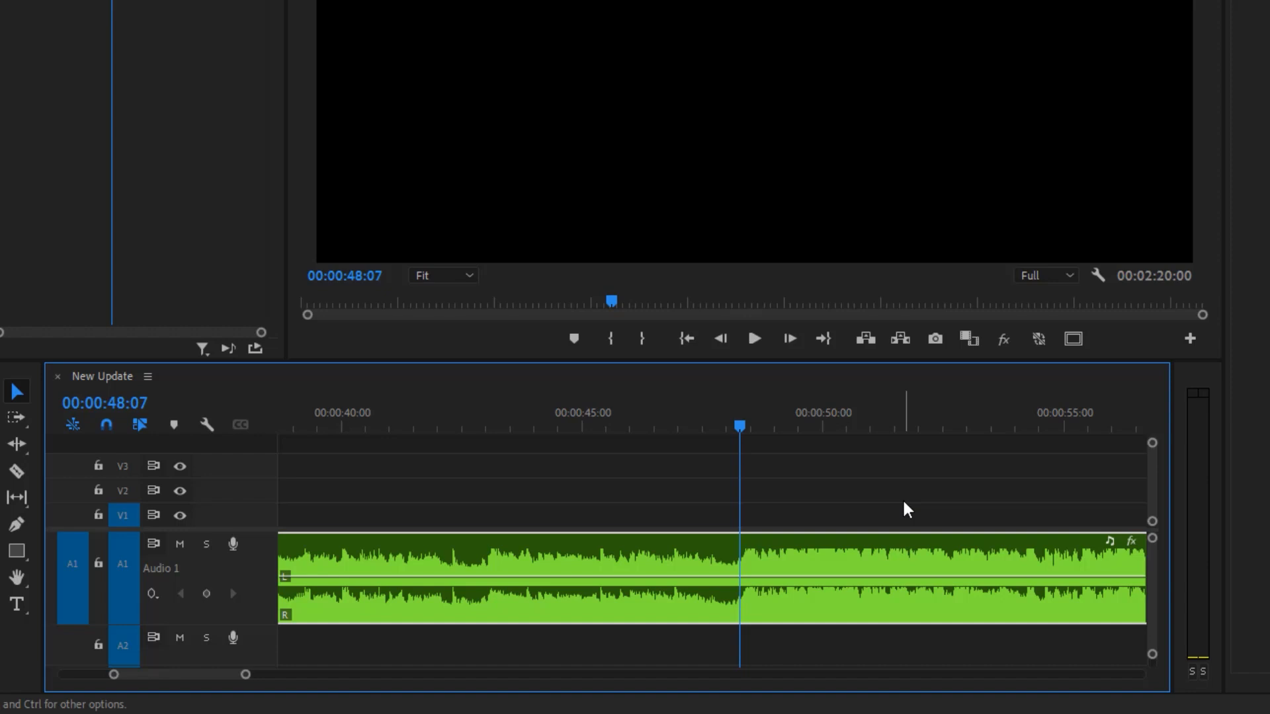
key(Right)
key(Right)
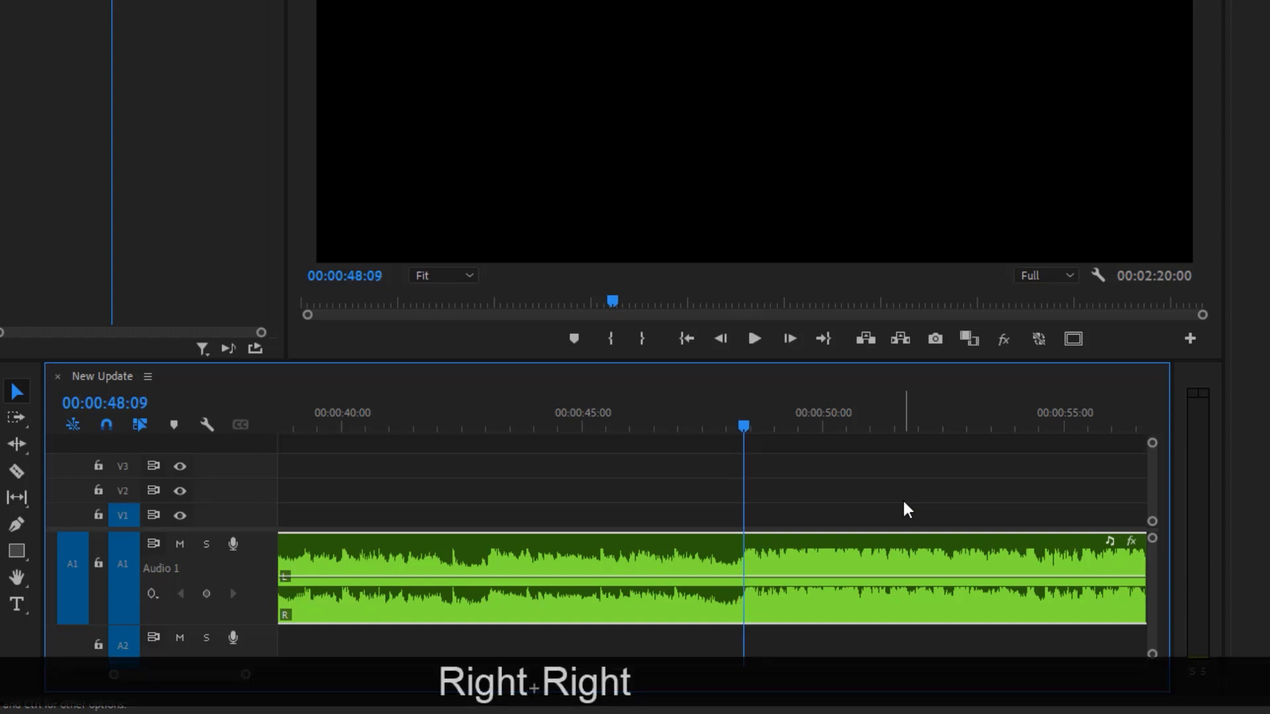
key(Left)
key(Right)
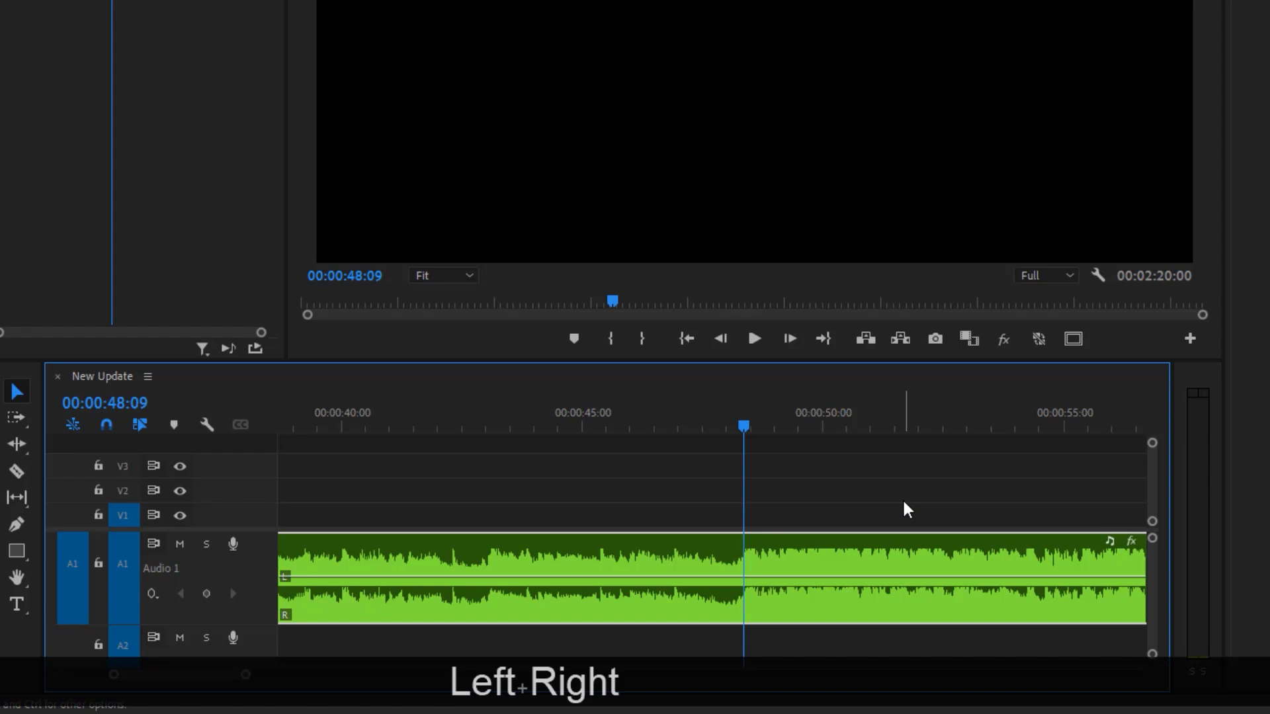
key(Left)
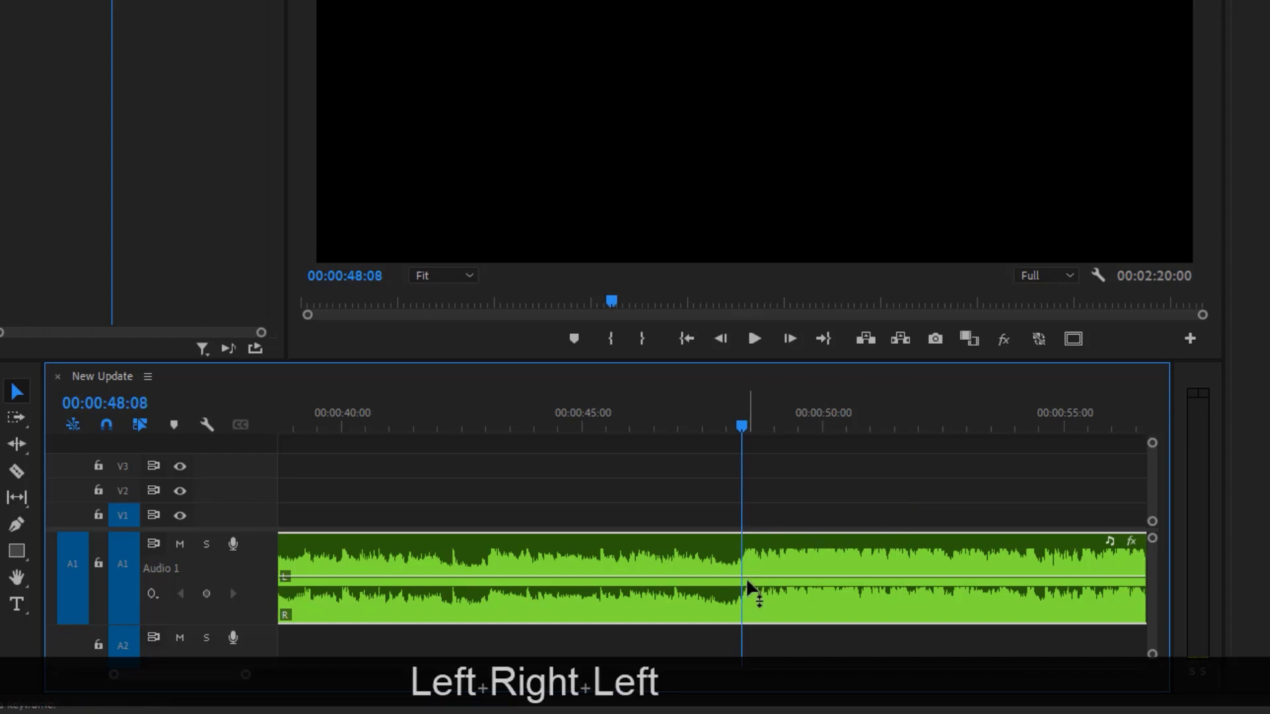
key(c)
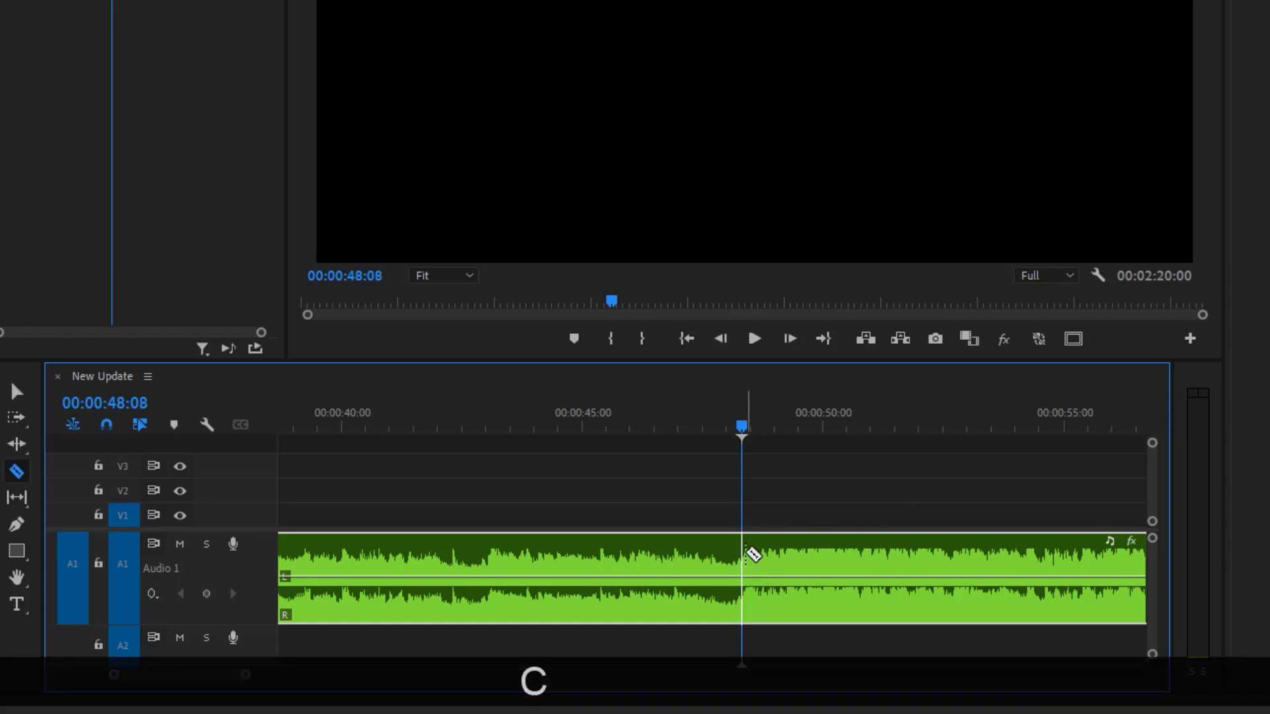
click(744, 552)
key(v)
- Delete the middle segment between the two cuts and ripple delete the gap so the remaining music pieces join
click(867, 543)
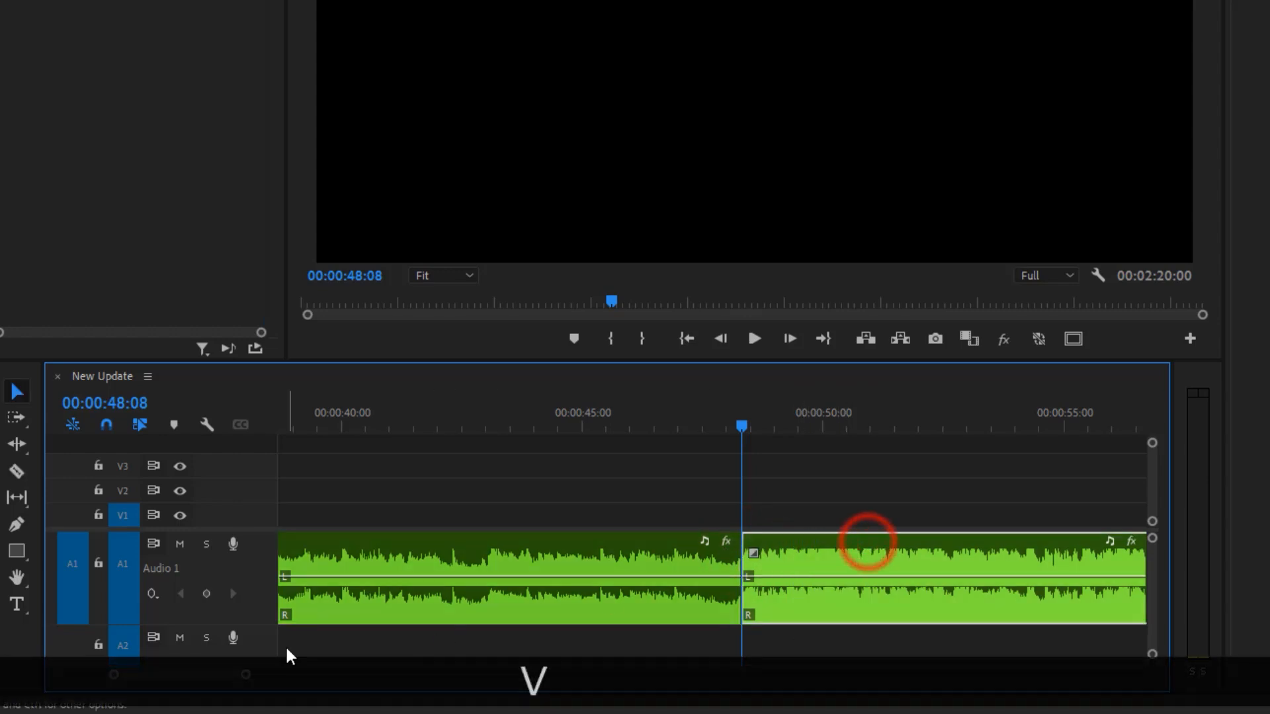
drag(245, 675, 460, 675)
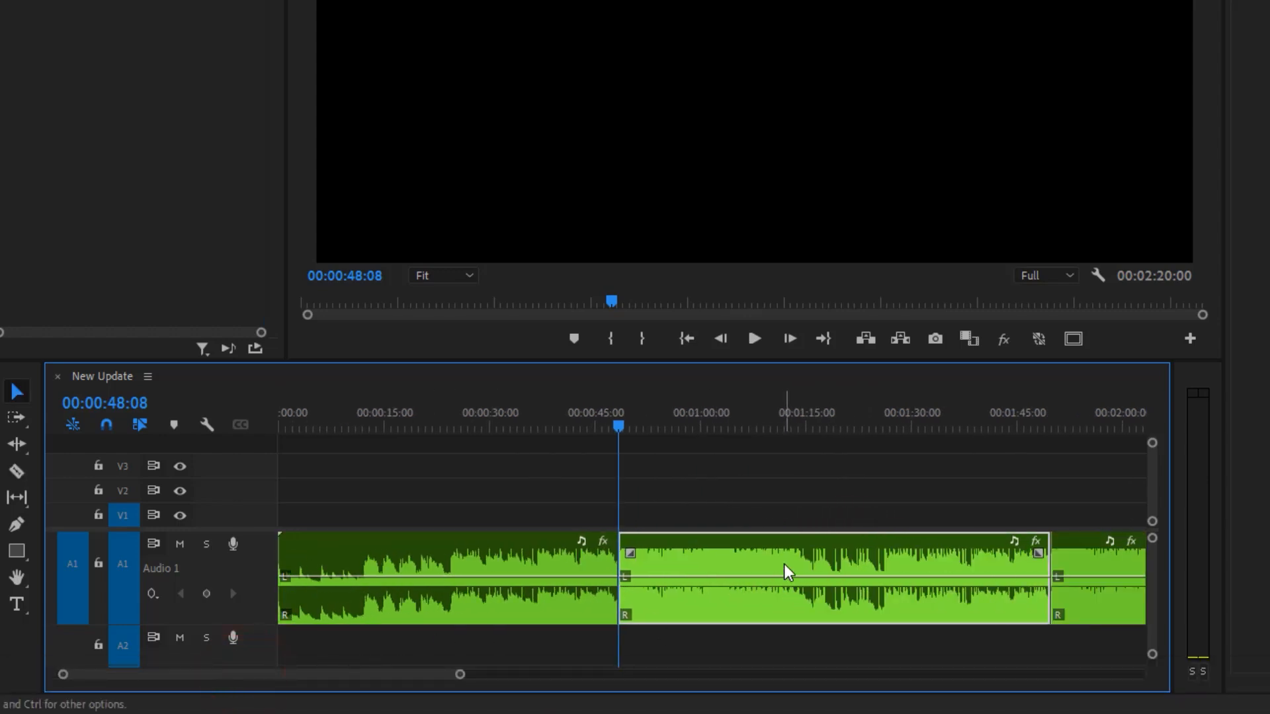
key(Delete)
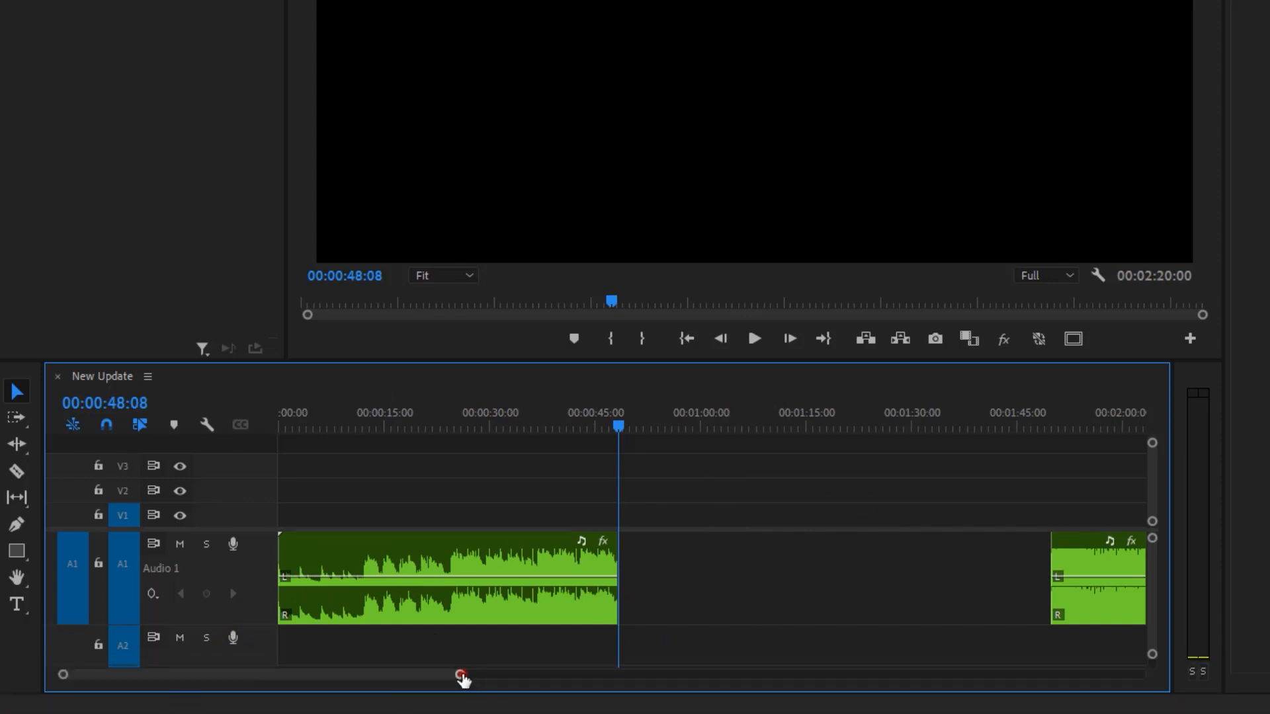
drag(462, 674, 506, 674)
right_click(629, 558)
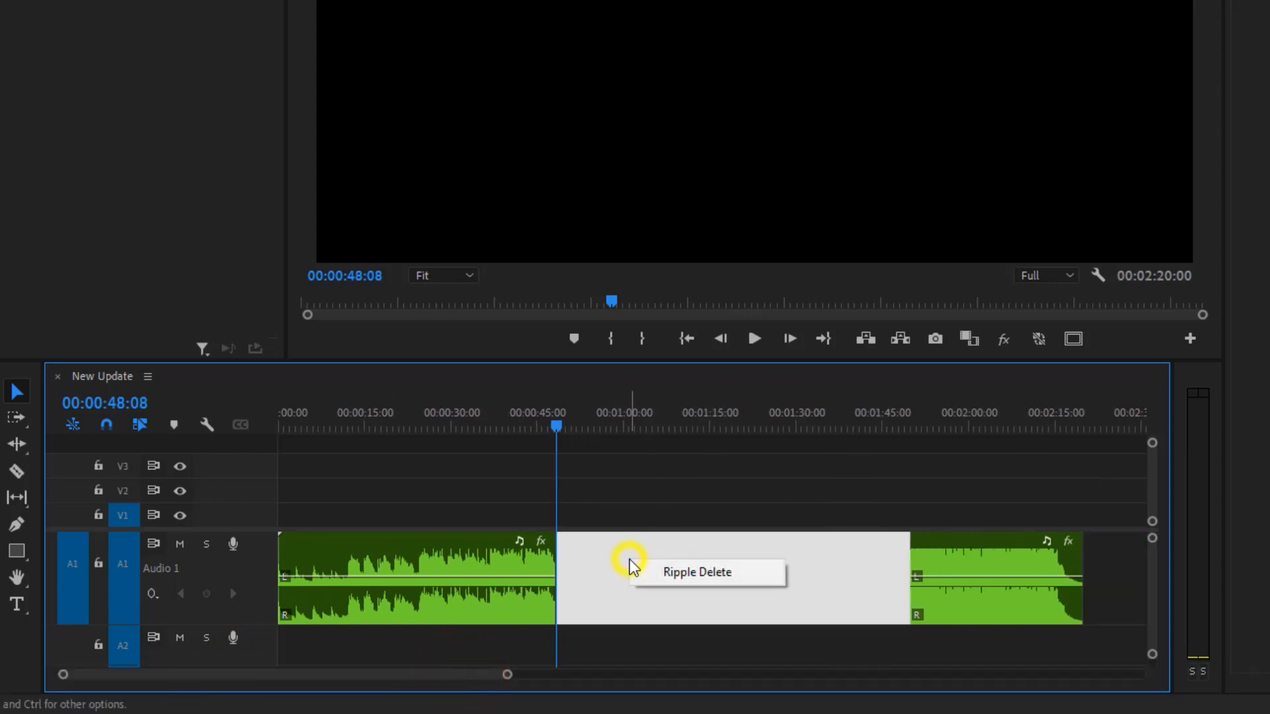
click(684, 573)
mouse_move(508, 676)
mouse_down()
mouse_move(425, 688)
mouse_move(527, 677)
mouse_up()
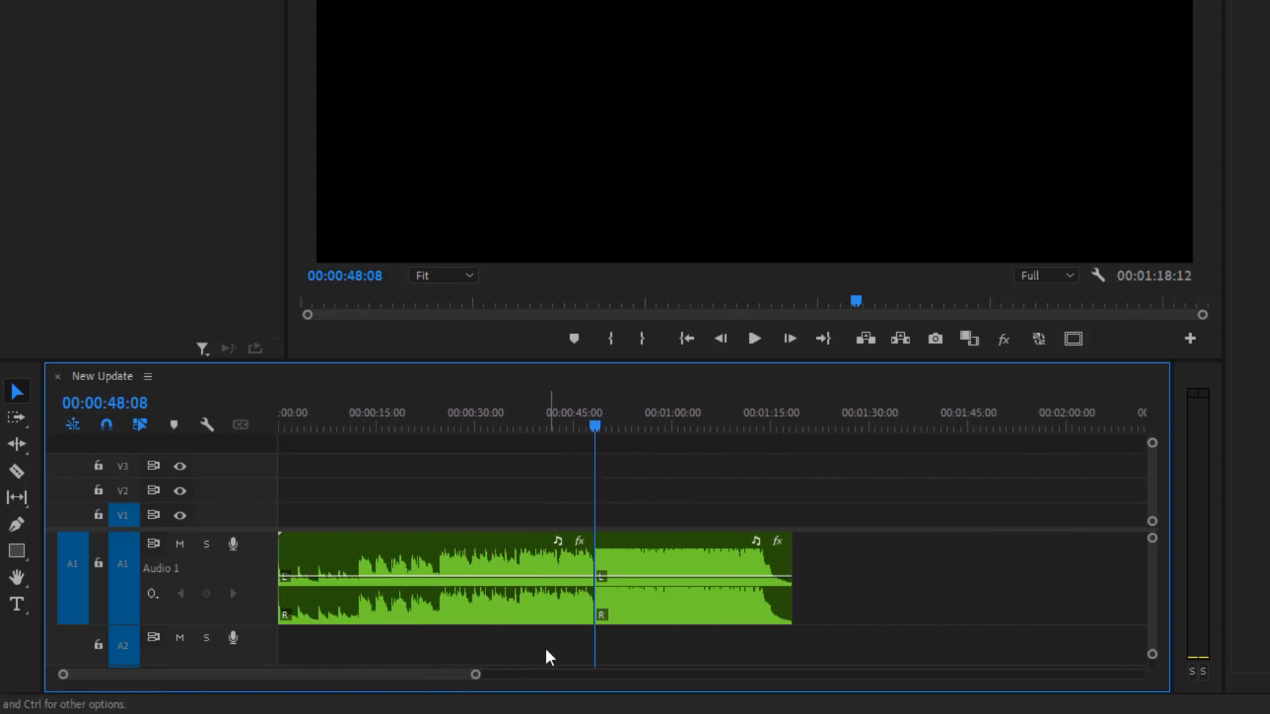
- Play the music across the new join from 00:00:47:04 and again from about 44 seconds
drag(471, 677, 340, 679)
click(661, 416)
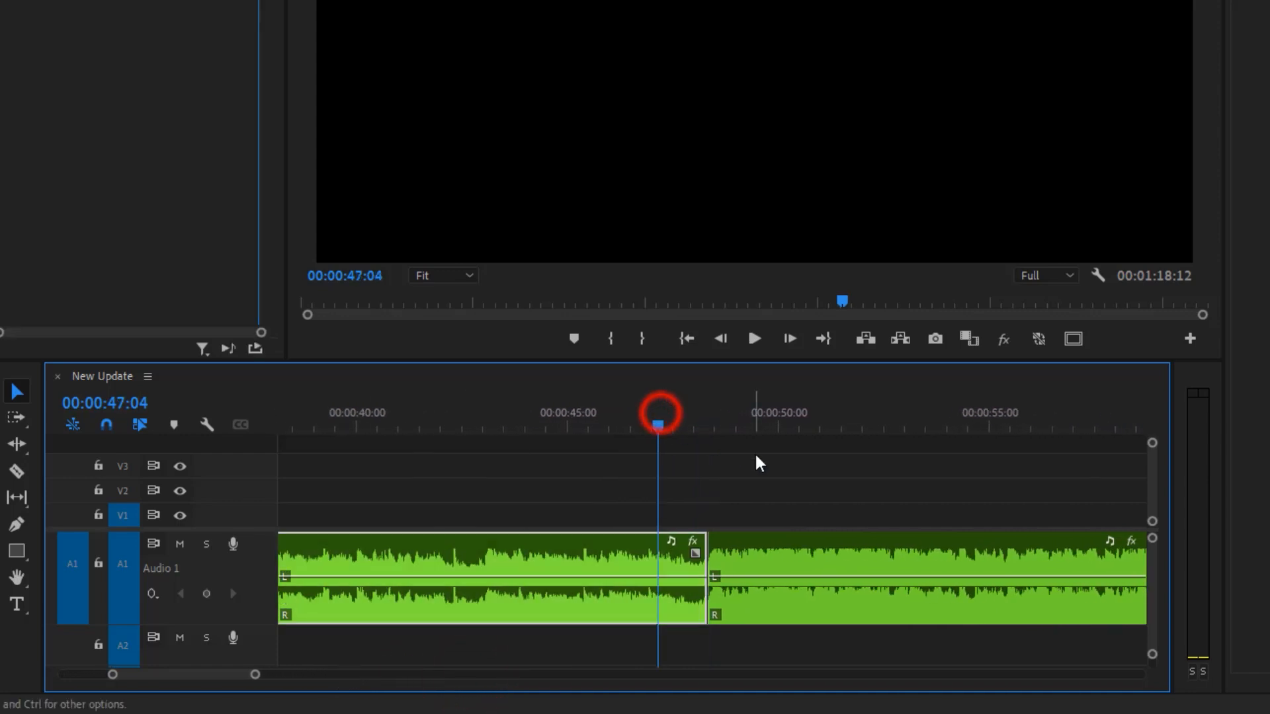
key(space)
click(533, 416)
key(space)
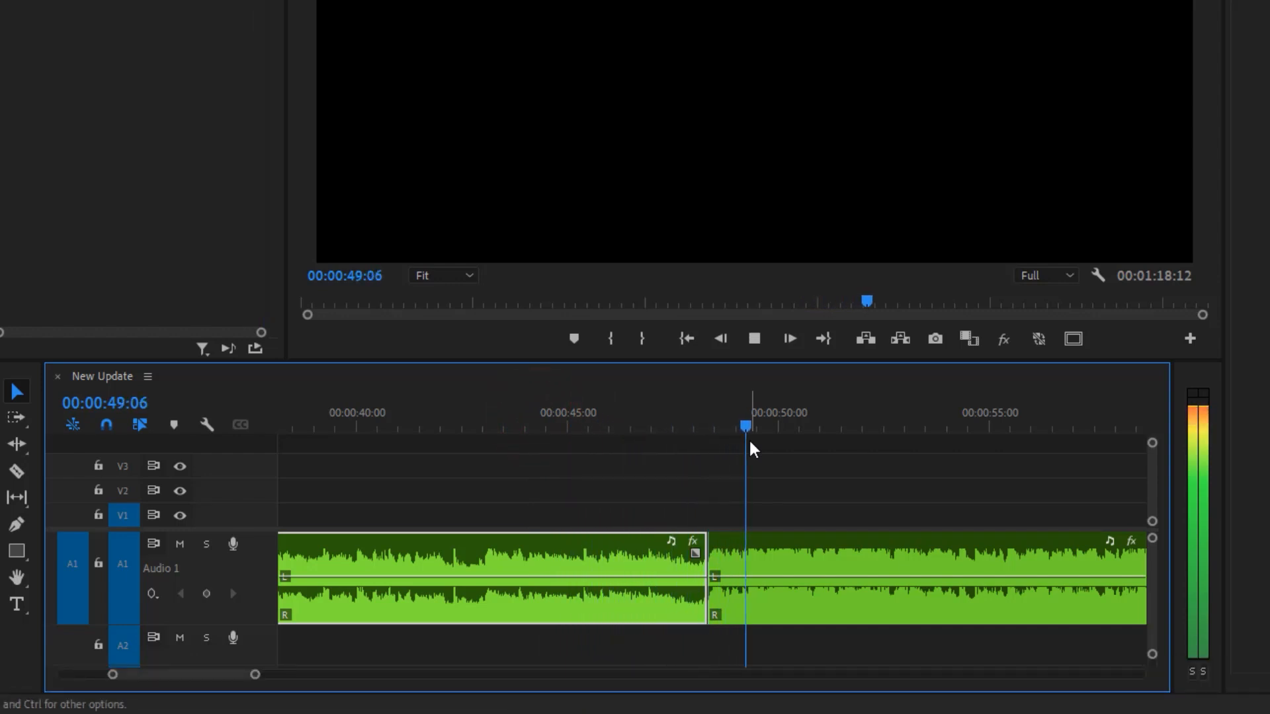
key(space)
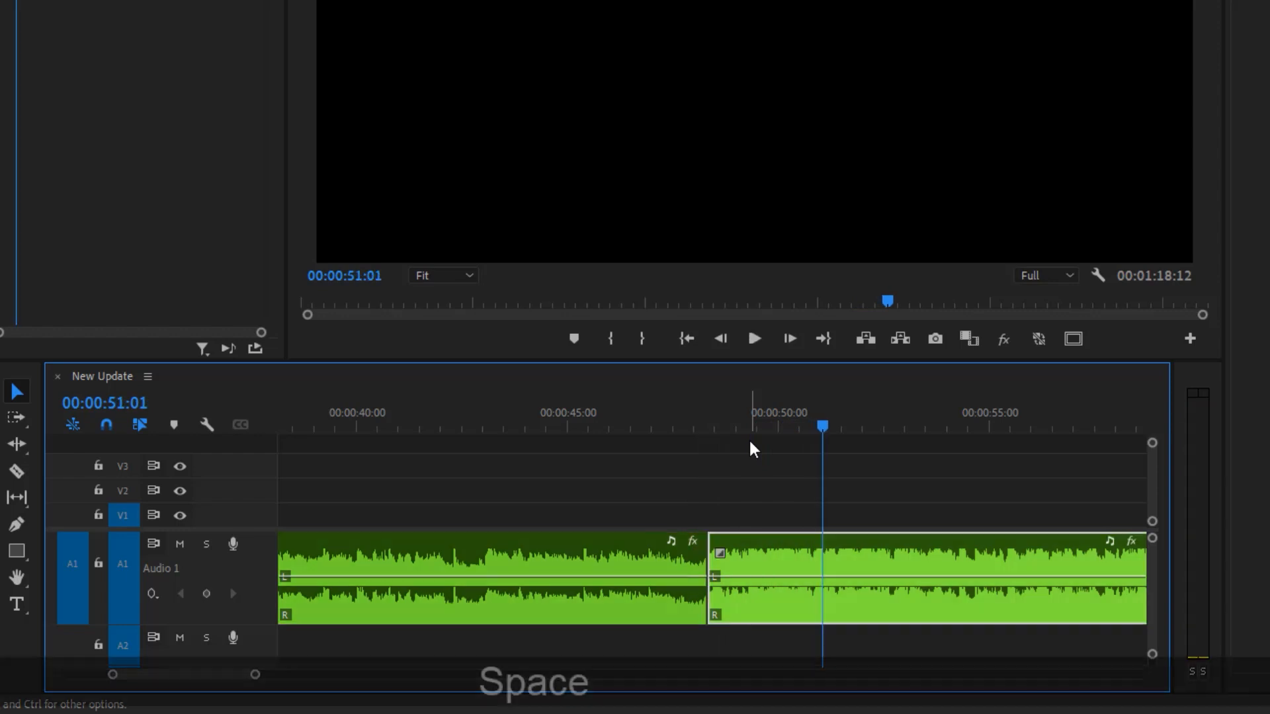
- Add a short crossfade over the join using the second clip's fade handle, and play across it from about 48 seconds
drag(256, 675, 357, 682)
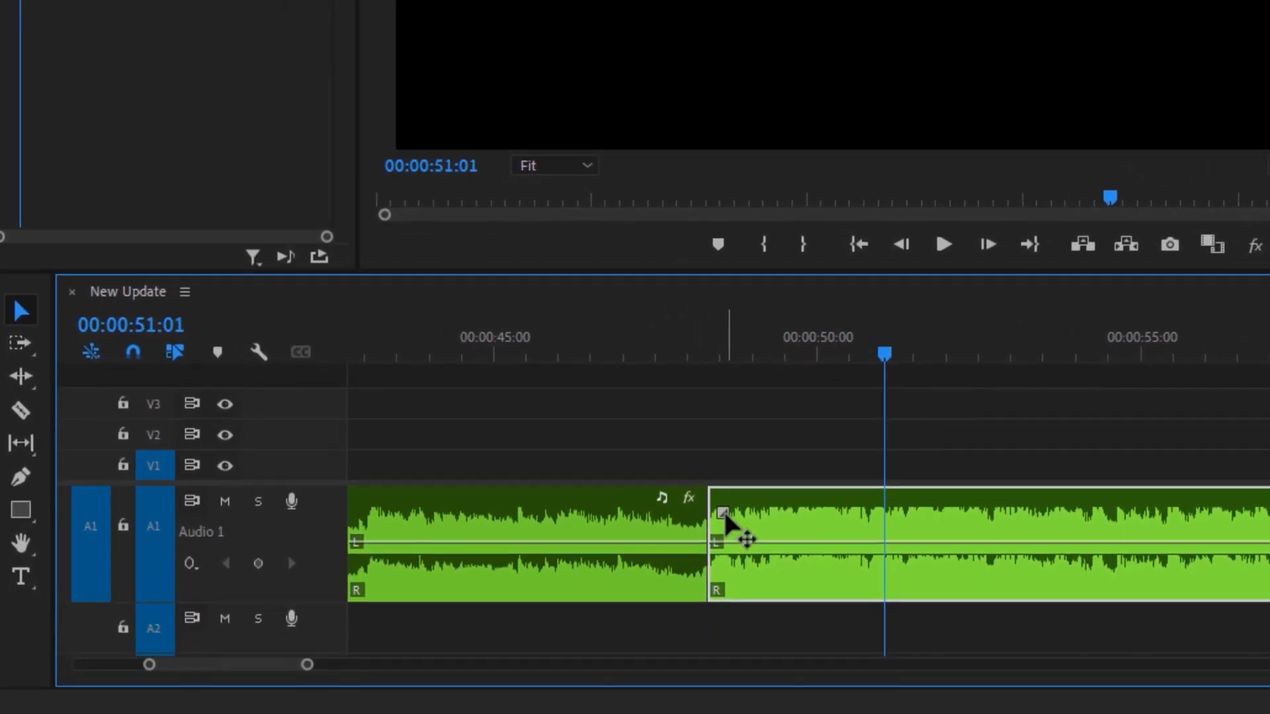
mouse_move(724, 514)
mouse_down()
mouse_move(693, 517)
mouse_move(752, 532)
mouse_move(681, 520)
mouse_move(699, 521)
mouse_up()
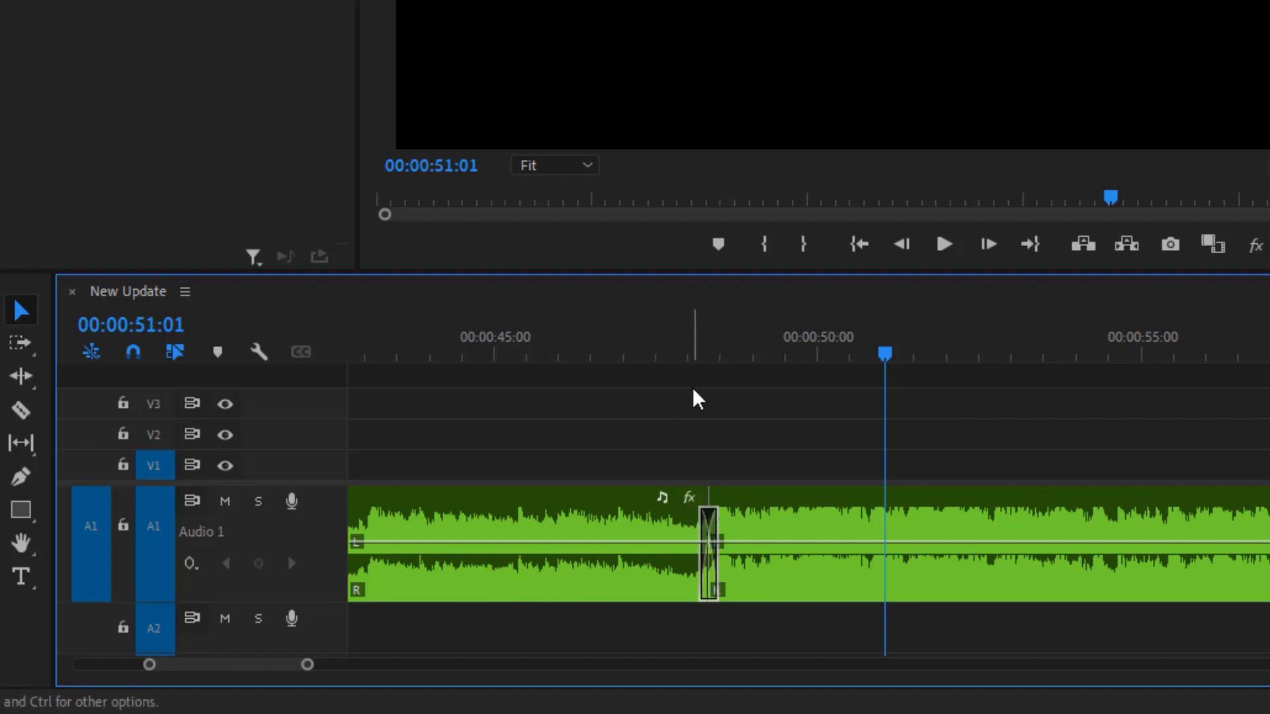
click(676, 344)
key(space)
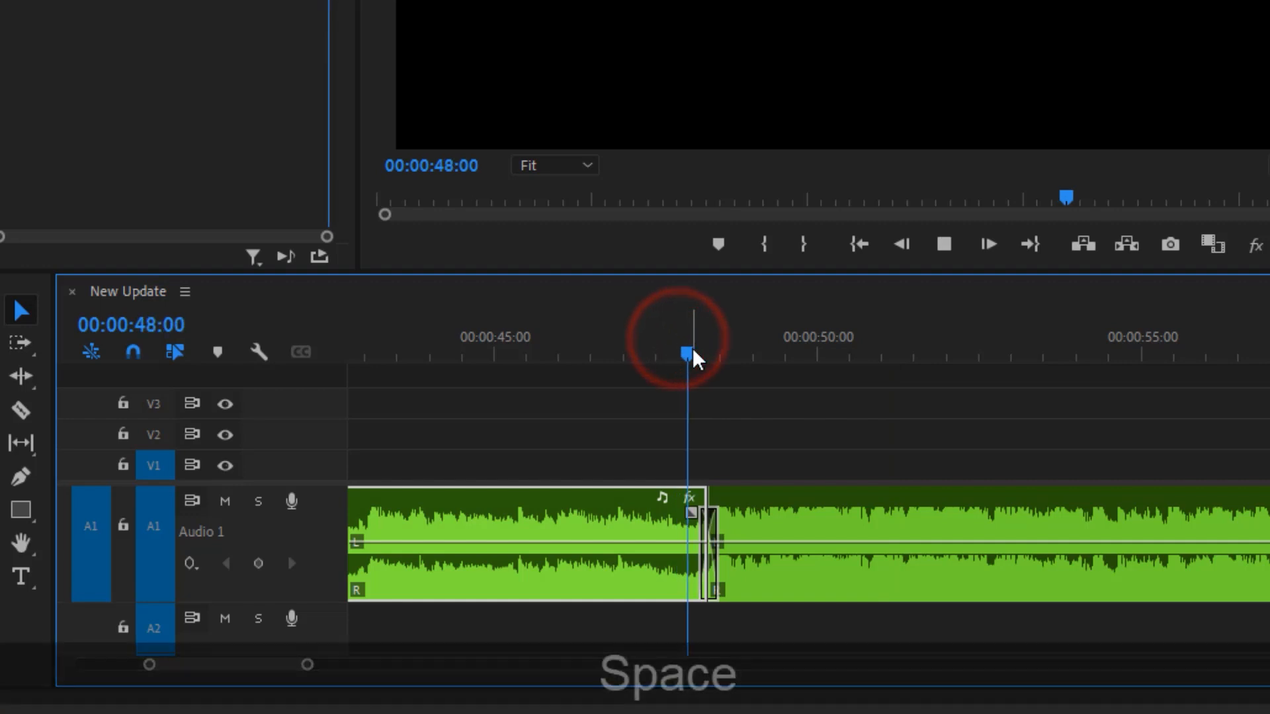
key(space)
- Remove the crossfade from the join between the two music clips and play across the bare cut from about 47 seconds
drag(307, 667, 266, 665)
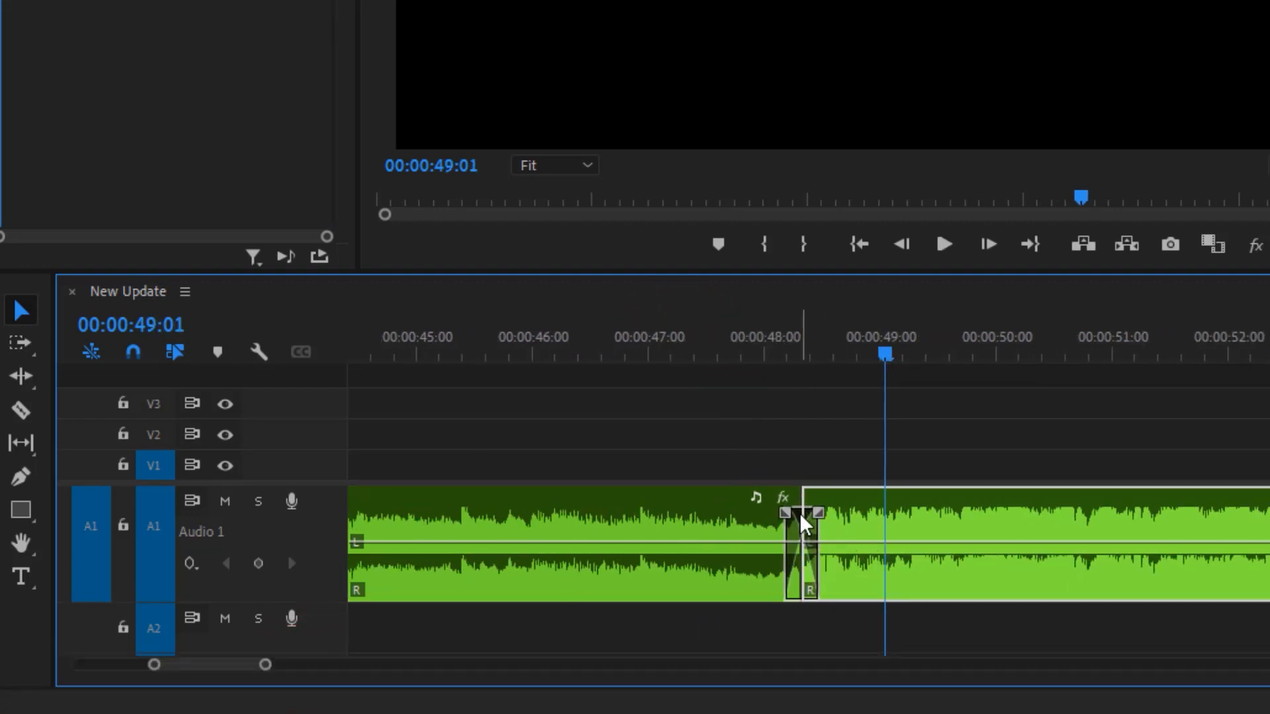
click(805, 526)
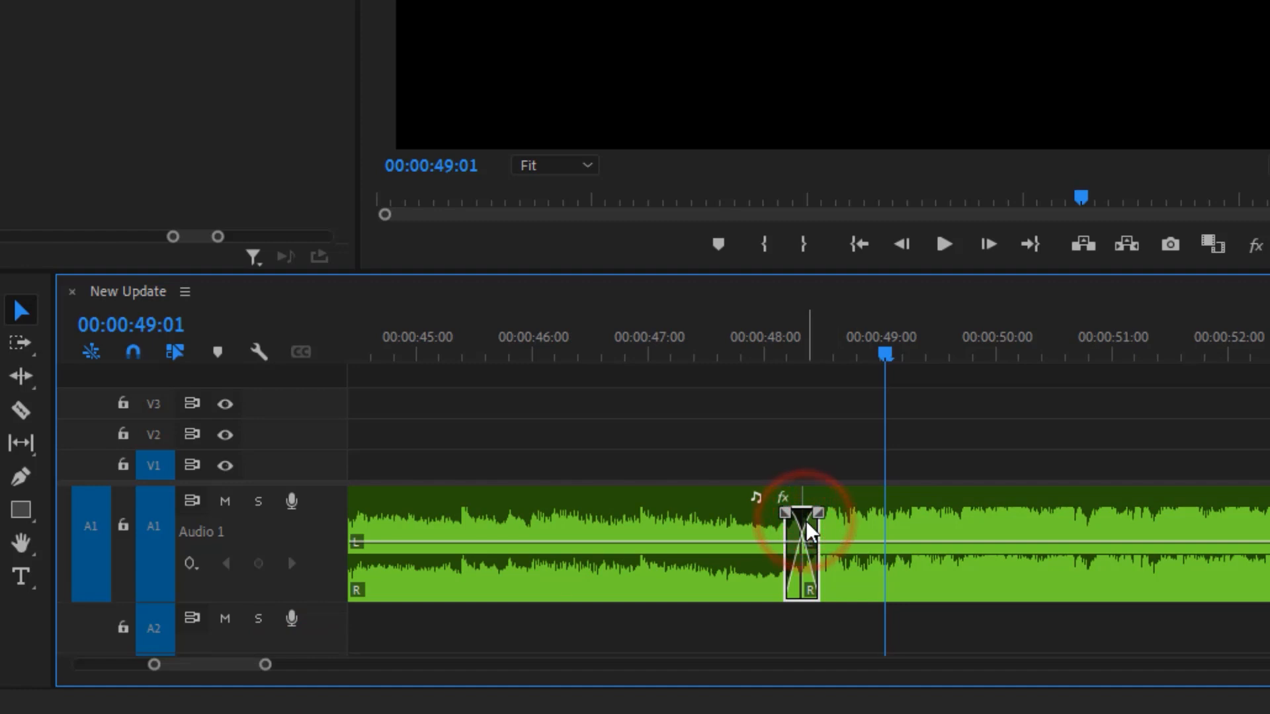
key(Delete)
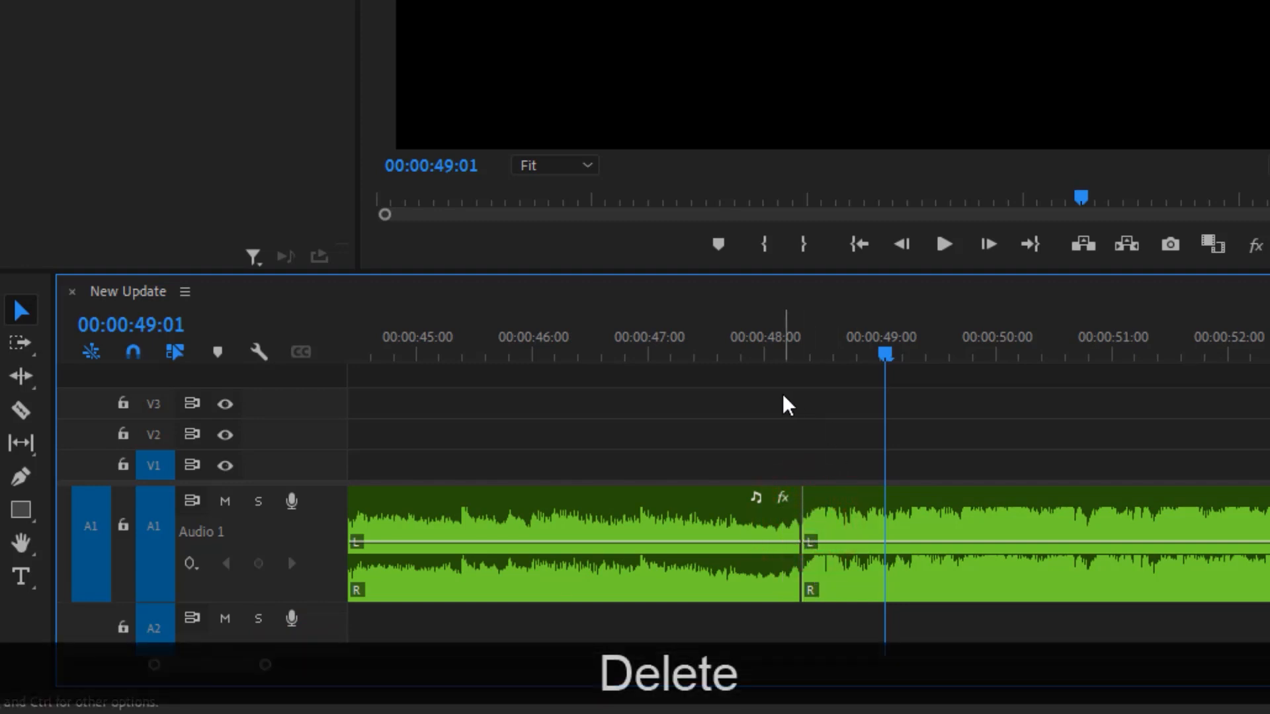
click(702, 351)
key(space)
key(space)
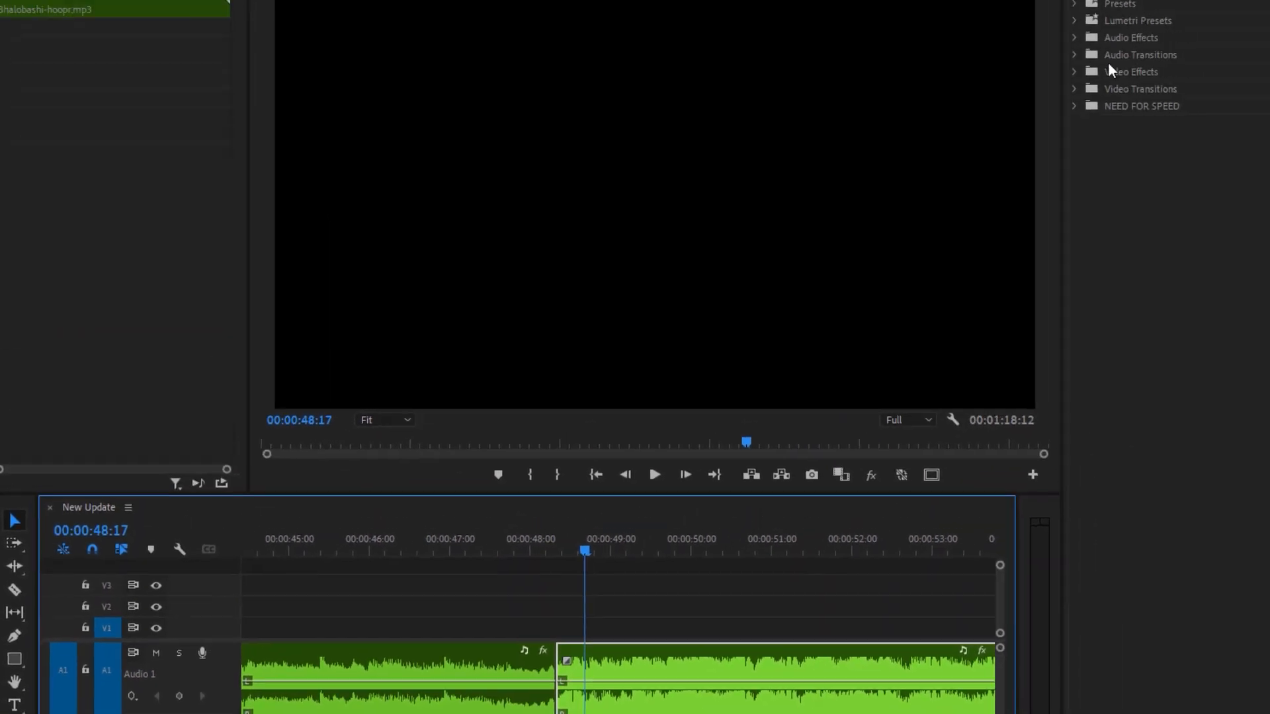
- Try the Constant Power audio transition on the join between the two music clips and undo it
click(1074, 54)
click(1136, 105)
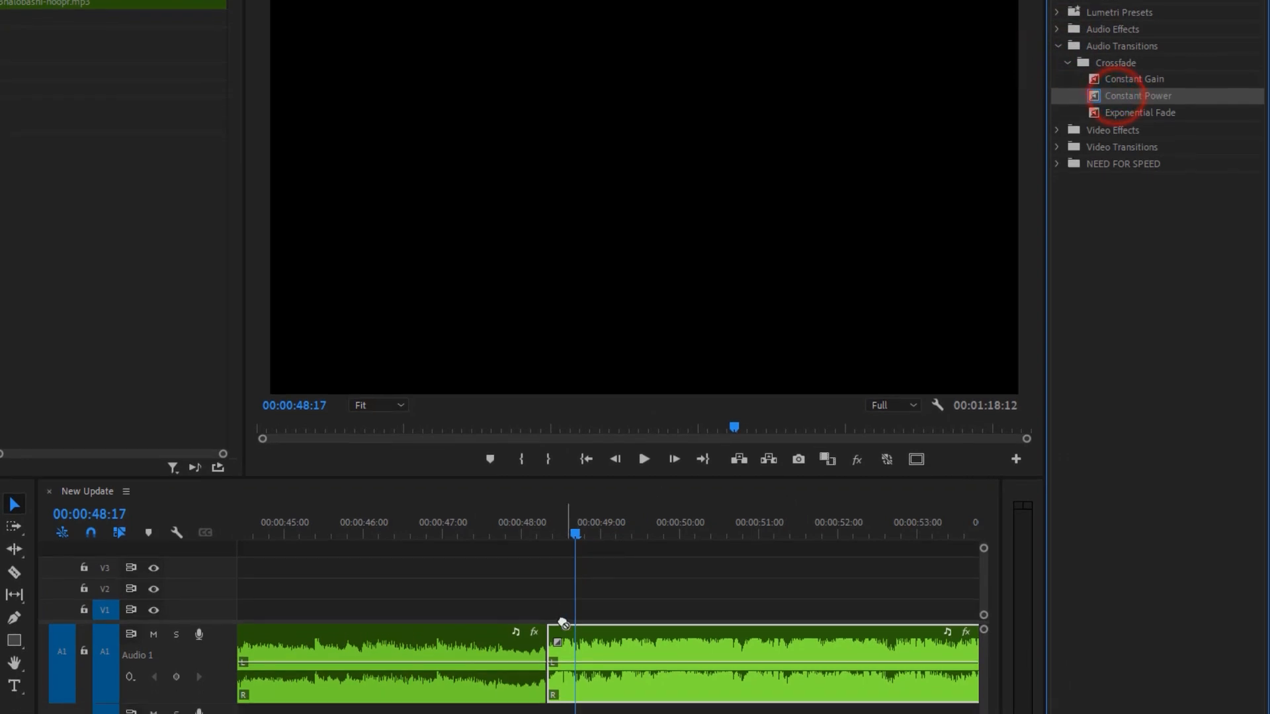
drag(1117, 120, 577, 650)
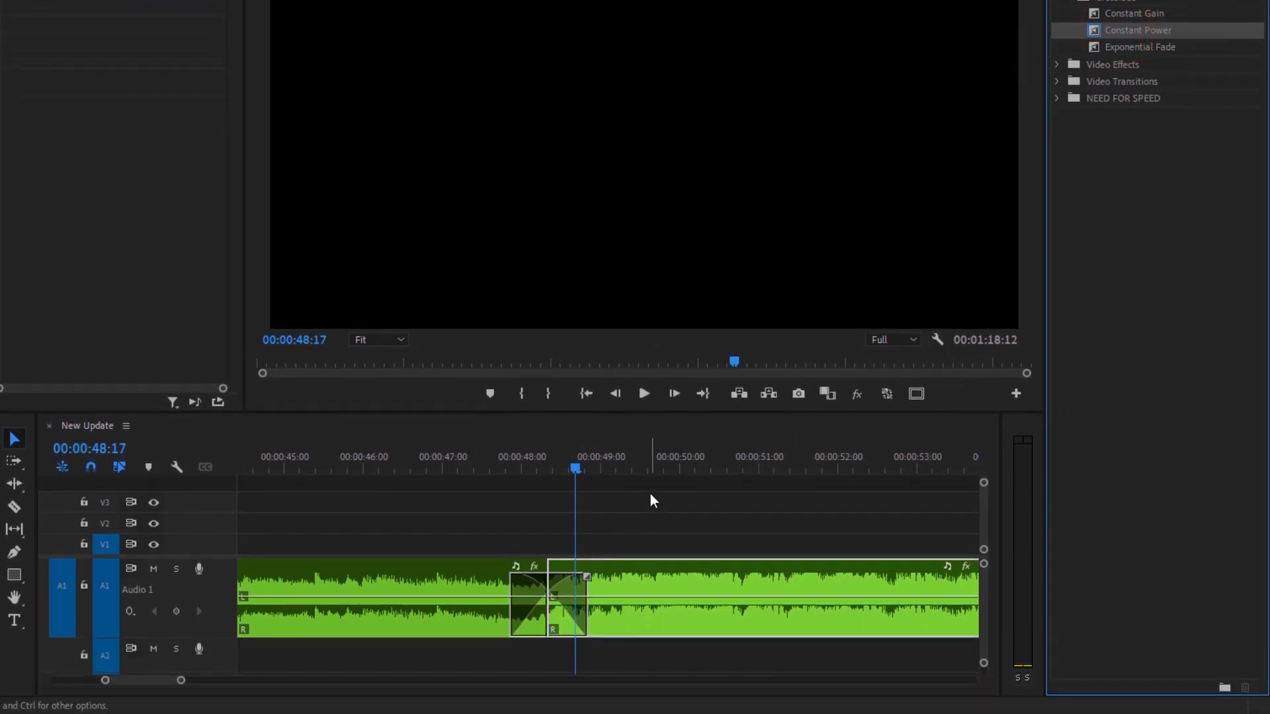
key(ctrl+z)
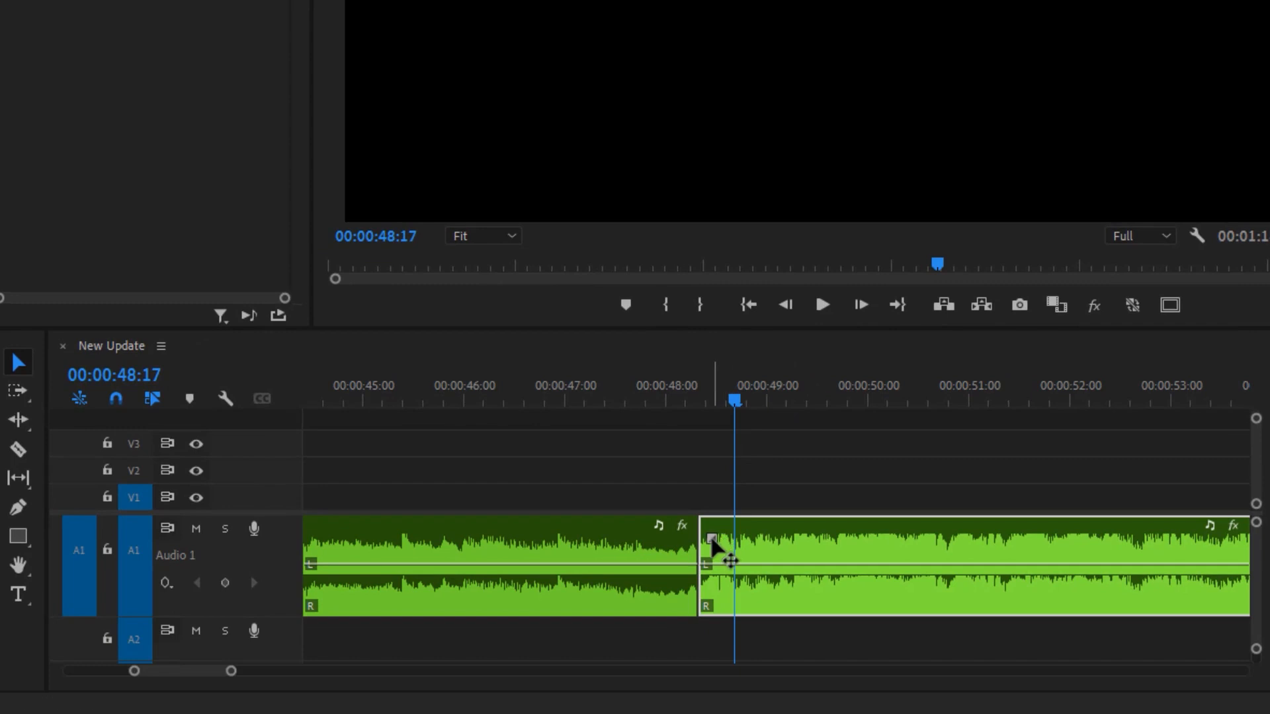
- Create a very short crossfade over the join with the second clip's fade handle and play across it from just before 00:00:48:00
drag(713, 543, 689, 462)
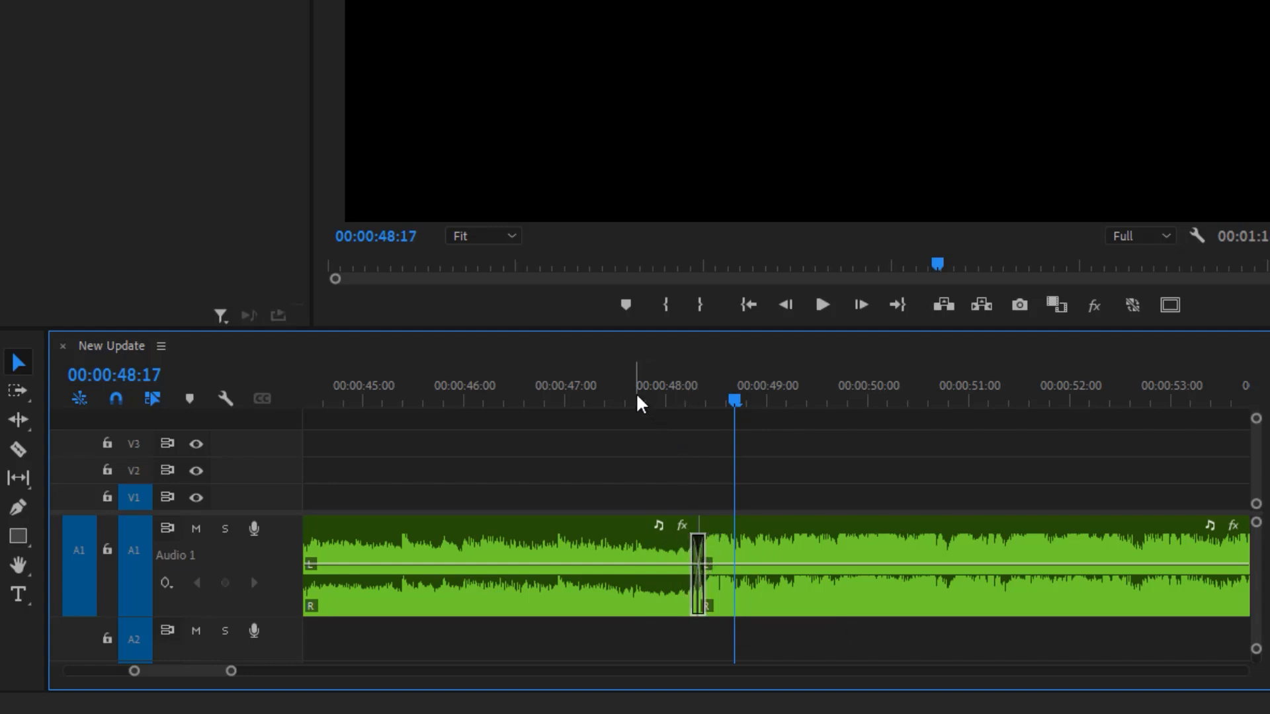
click(632, 390)
key(space)
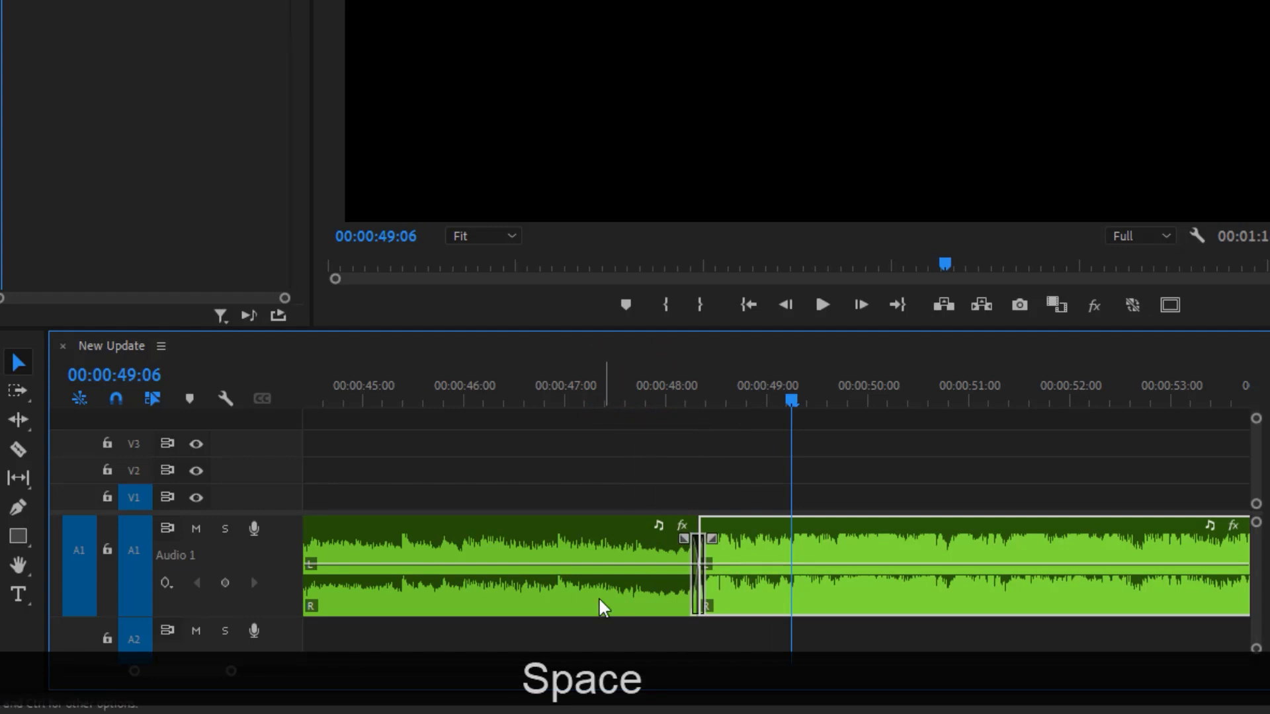
- Show the whole shortened music track in the timeline and place the playhead at 00:00:13:14
drag(232, 671, 559, 675)
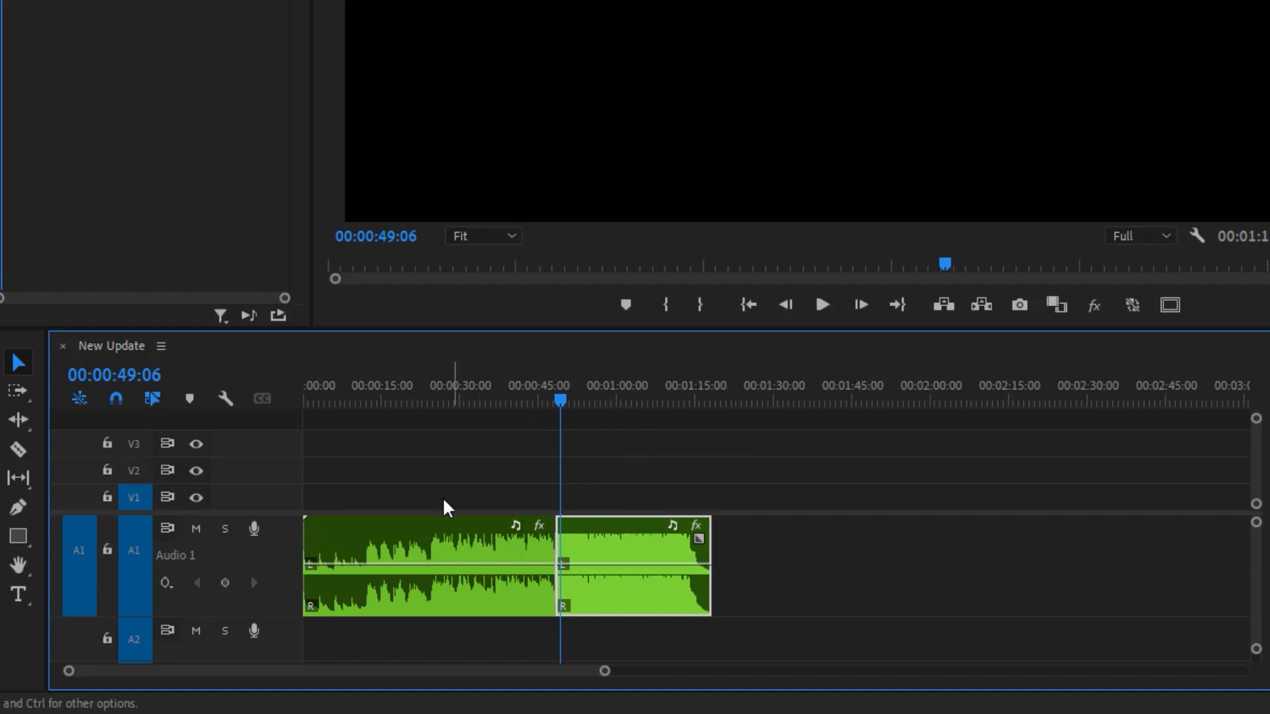
click(373, 395)
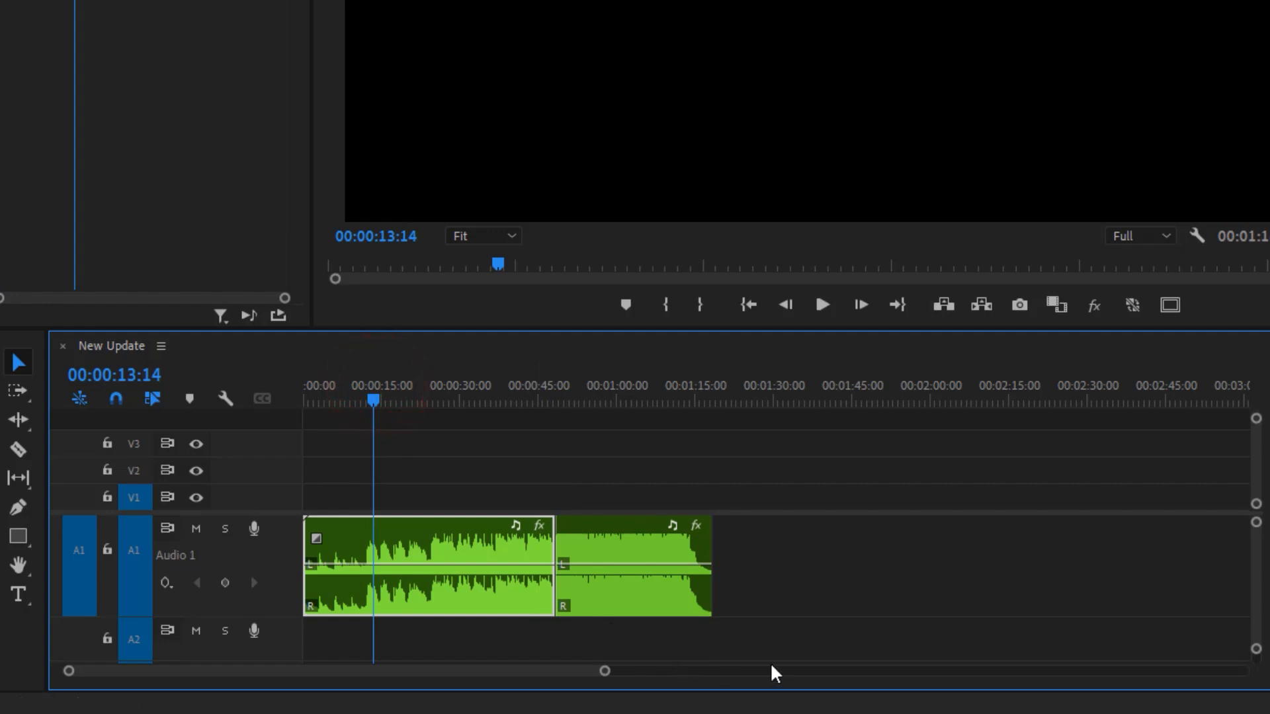
drag(602, 670, 483, 671)
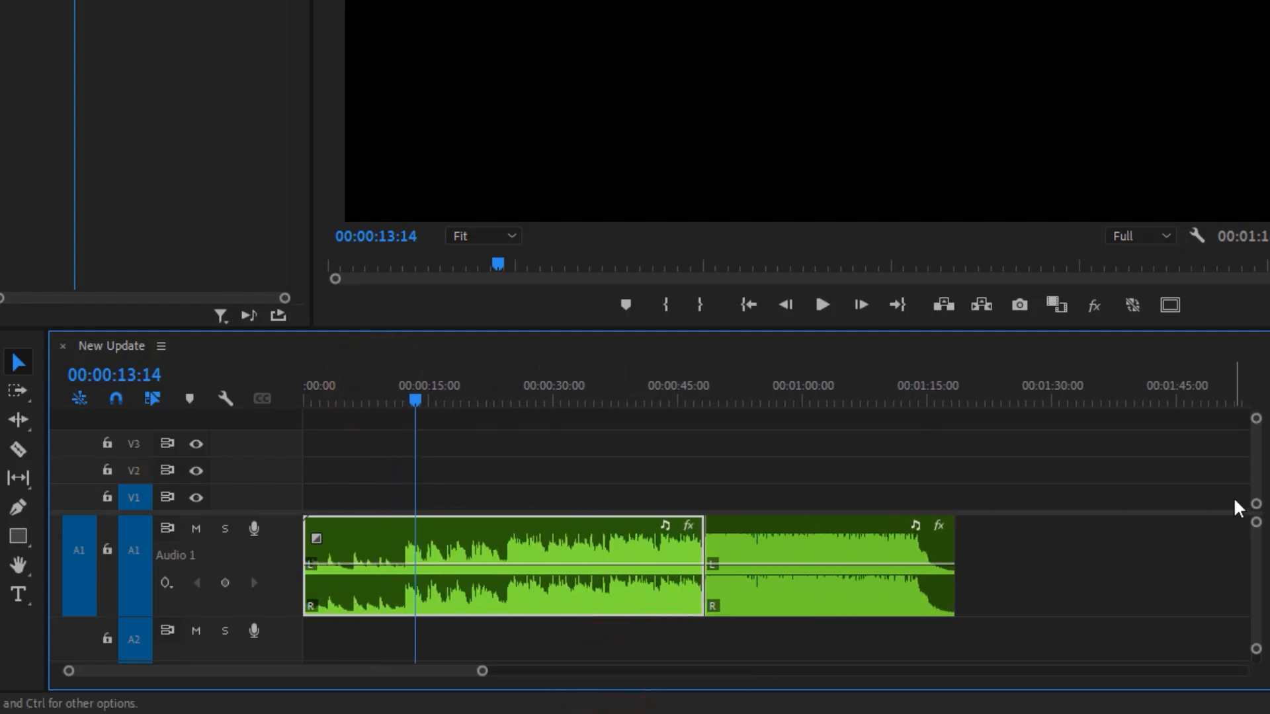
- Look at the tools grouped with the Ripple Edit Tool, including the Remix Tool
click(18, 427)
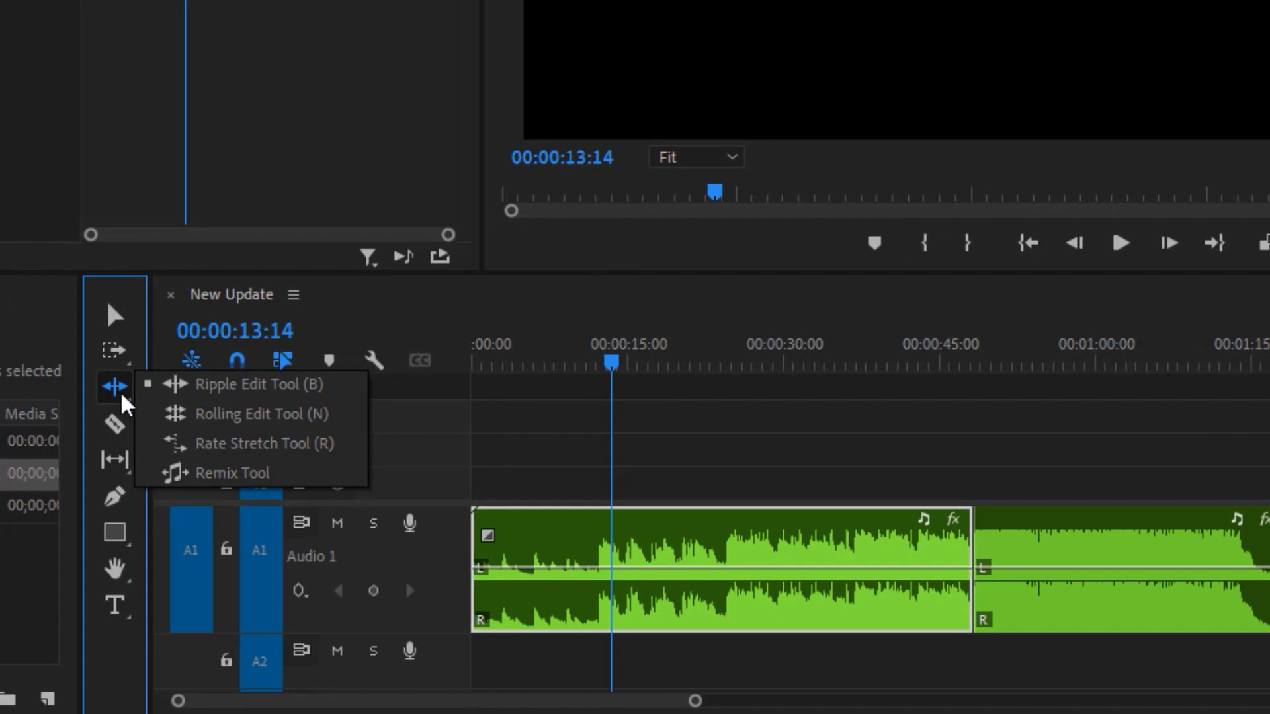
click(124, 390)
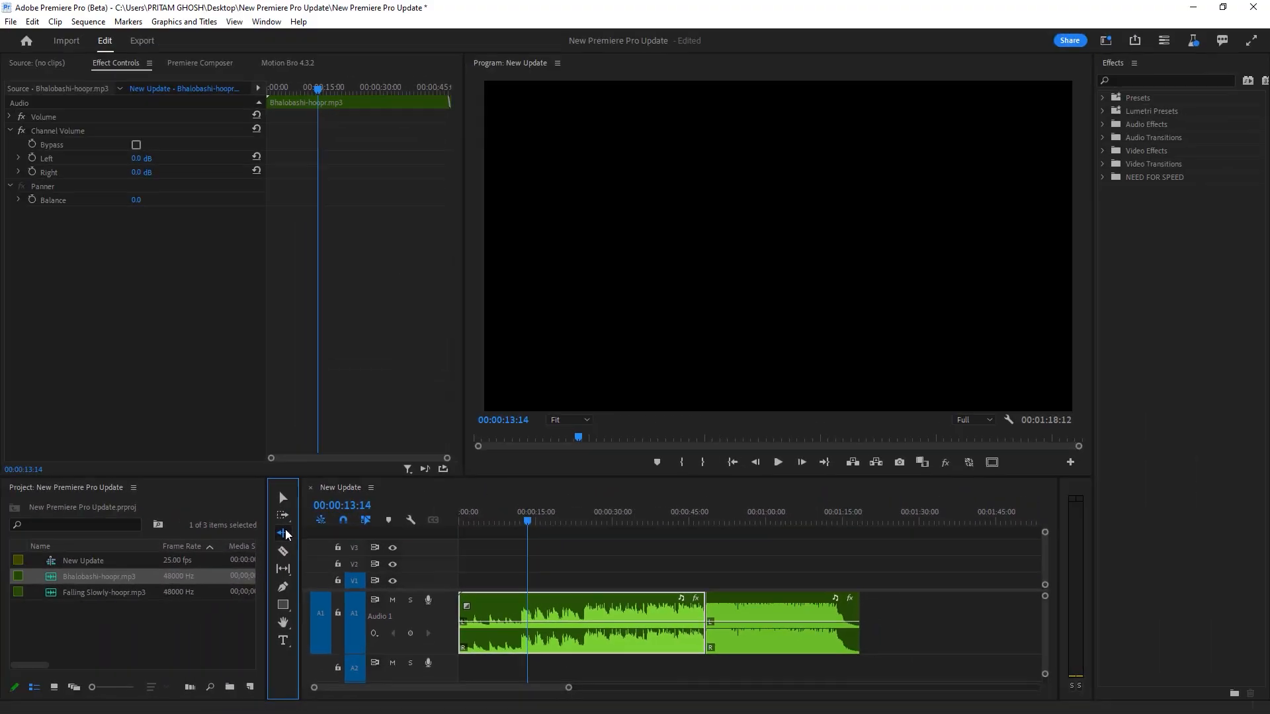
click(285, 534)
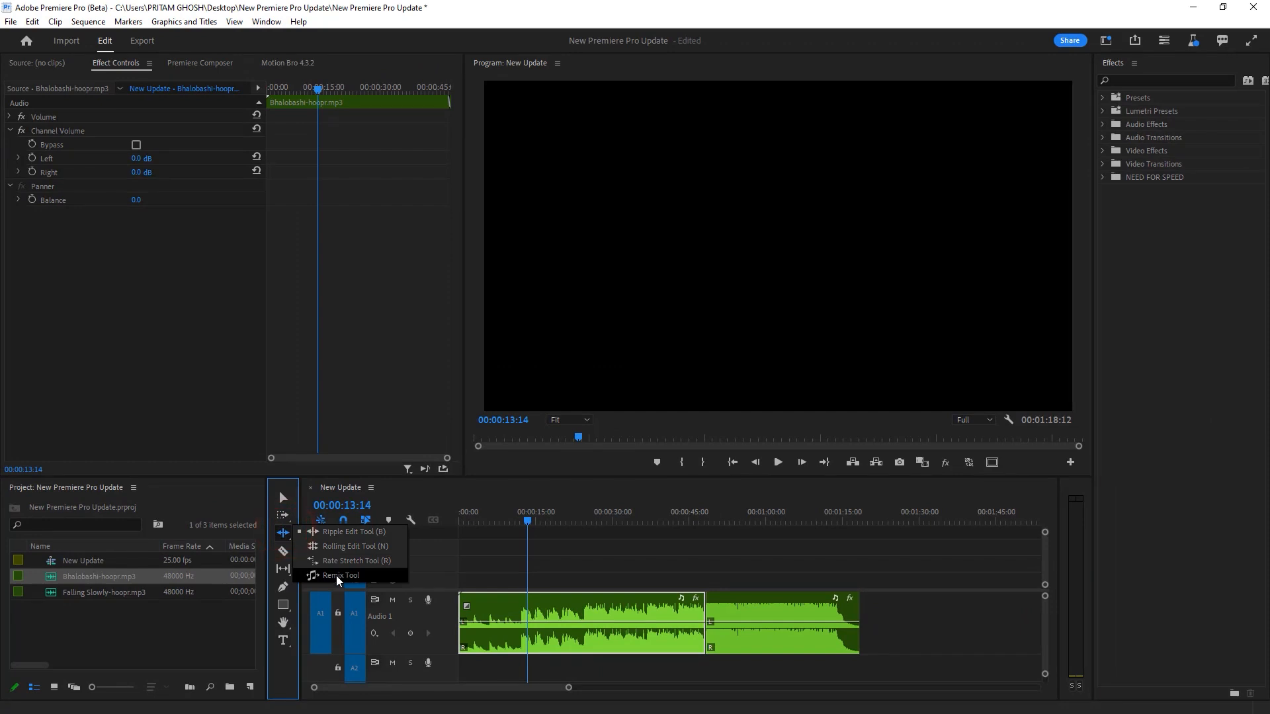
click(289, 534)
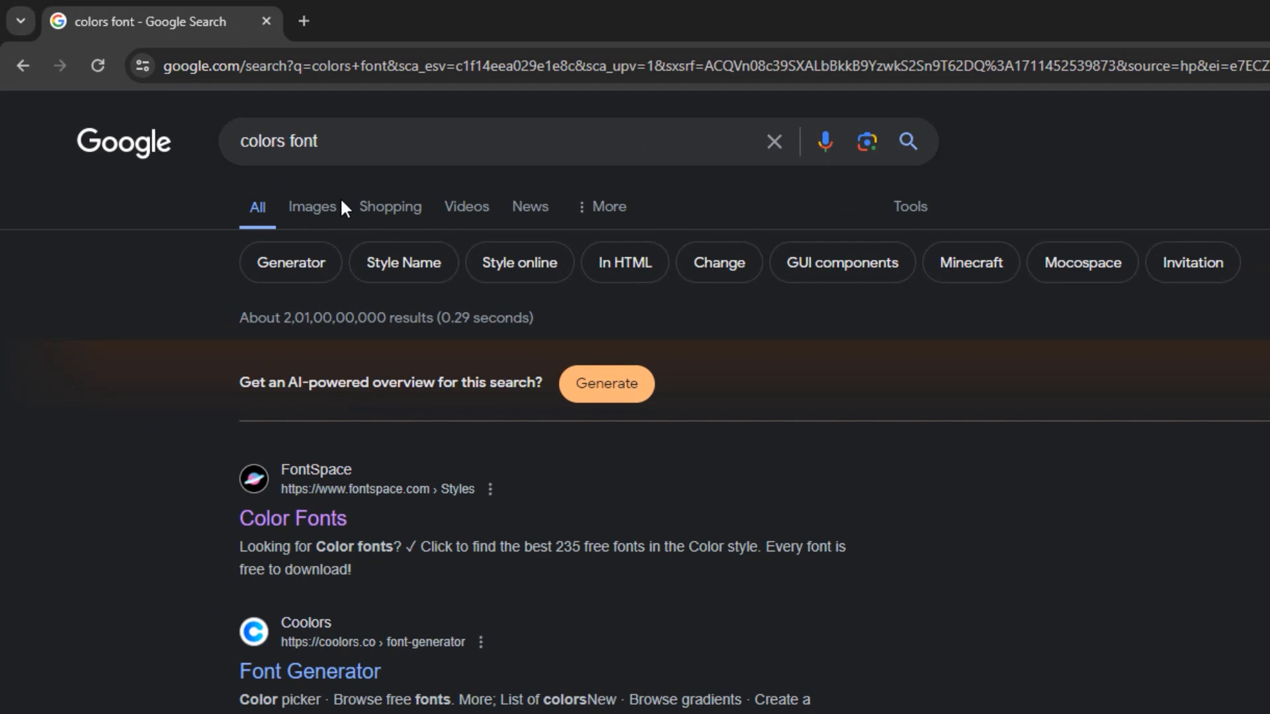
- In the browser, open FontSpace's Color Fonts page from the search results and download the Lounge Italic, Spacekake and Jellyjam fonts
click(312, 526)
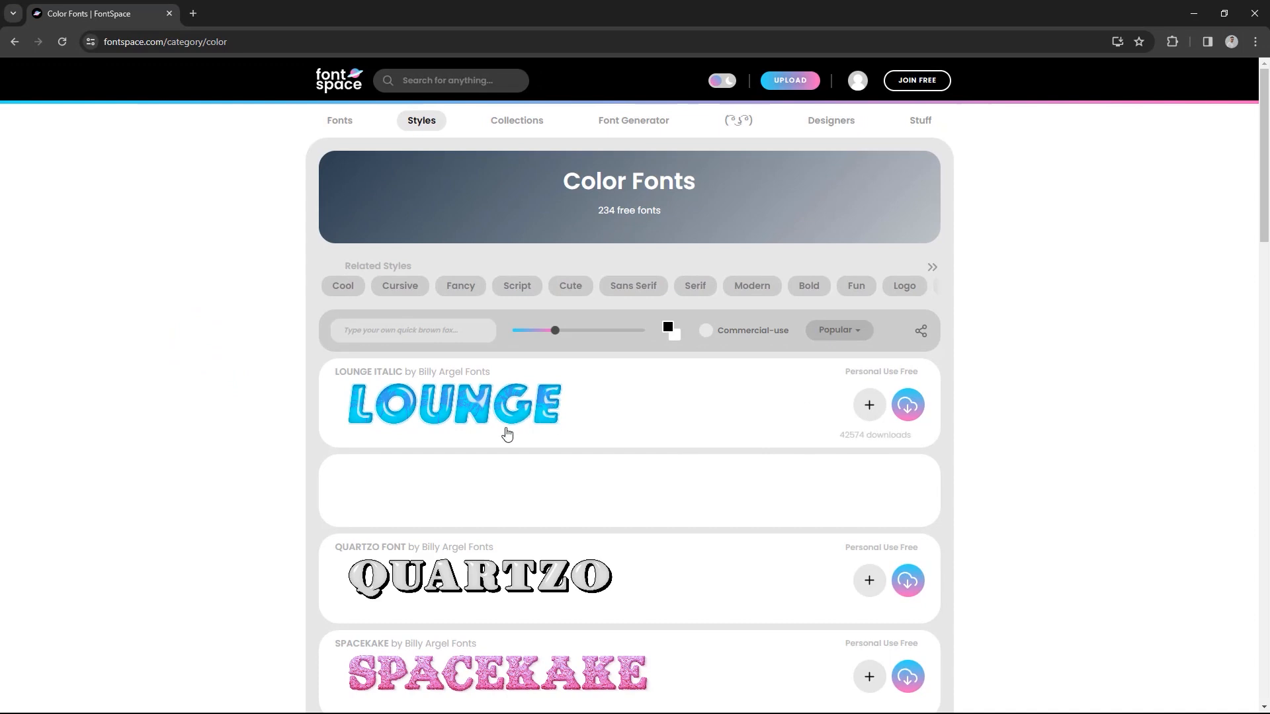
scroll(521, 463, down, 2)
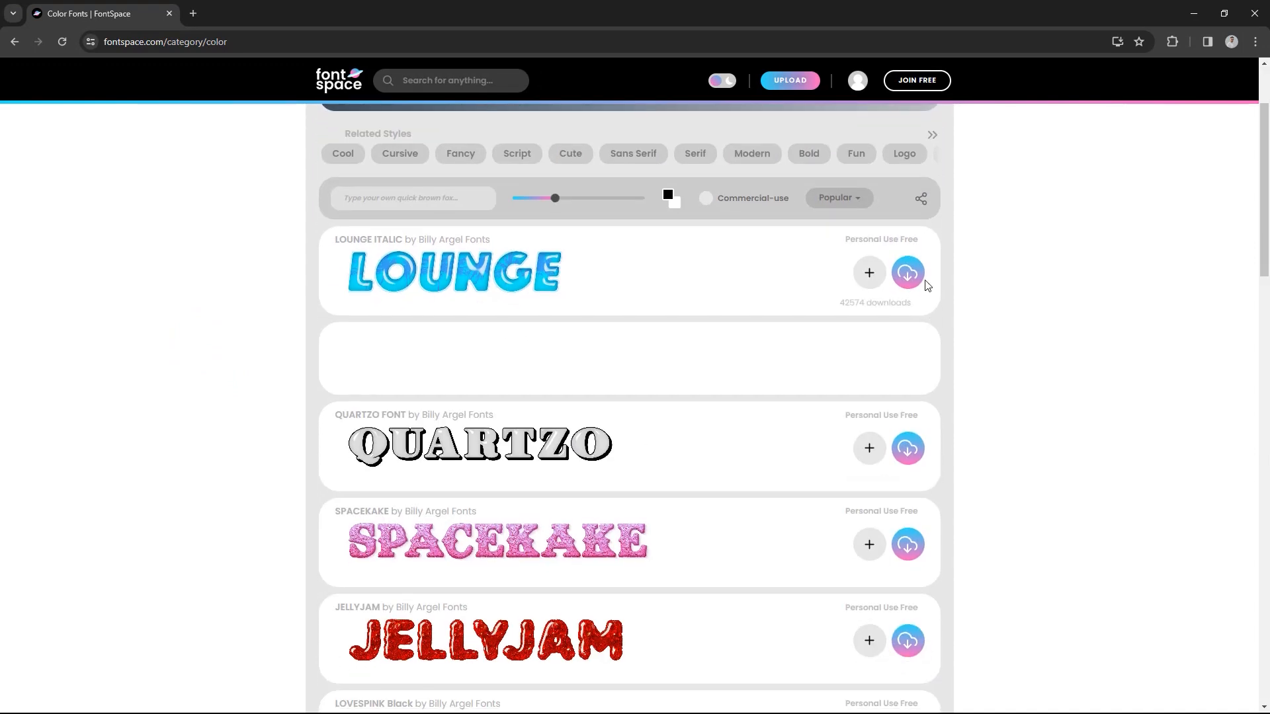
click(912, 283)
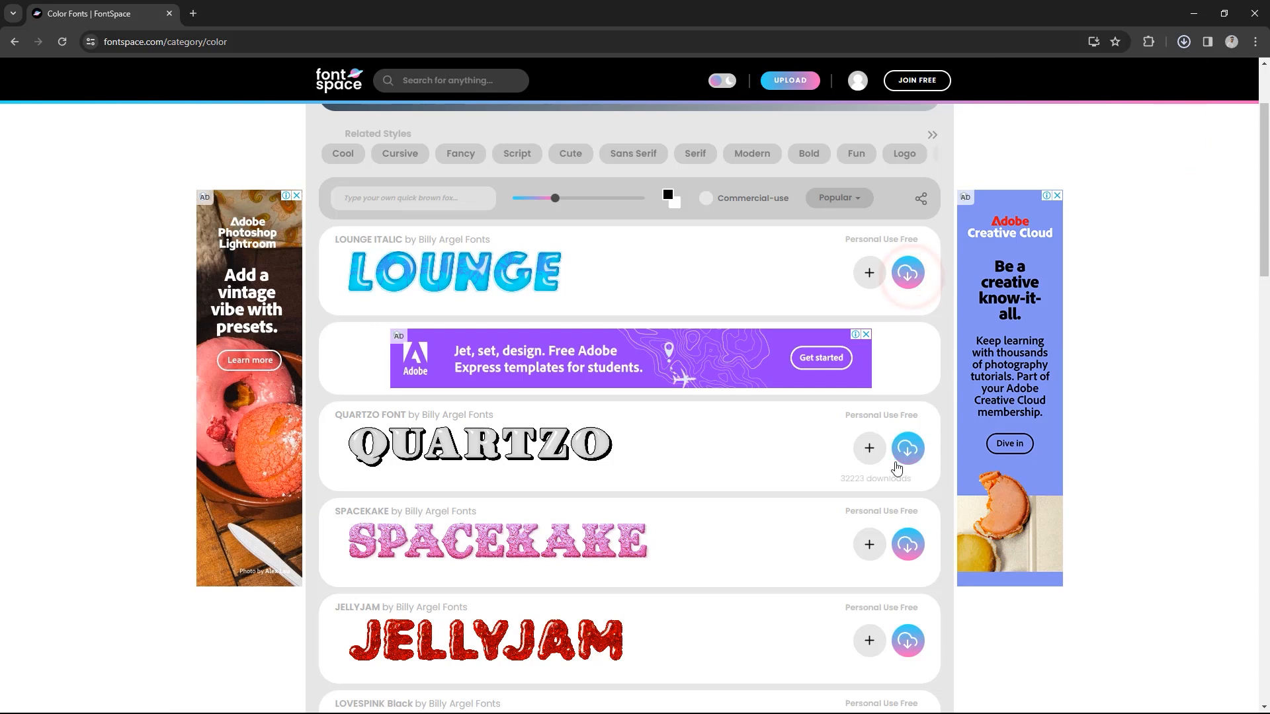
scroll(860, 424, down, 3)
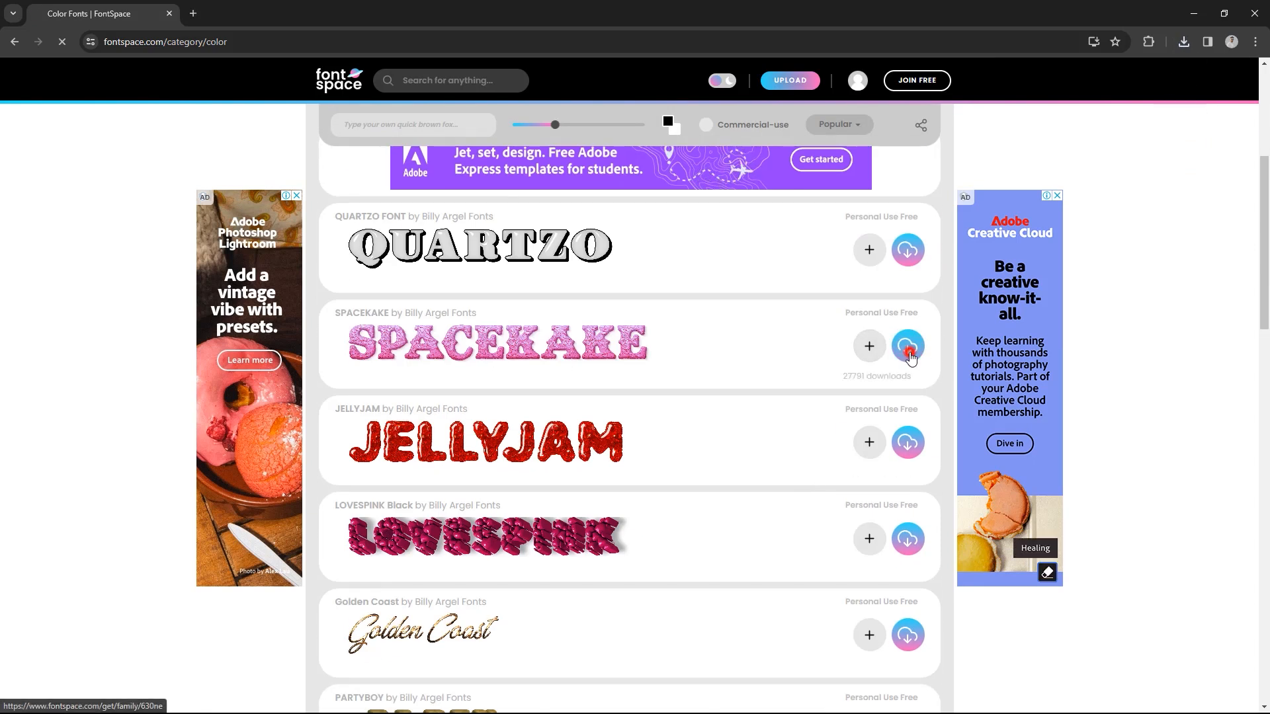
click(908, 346)
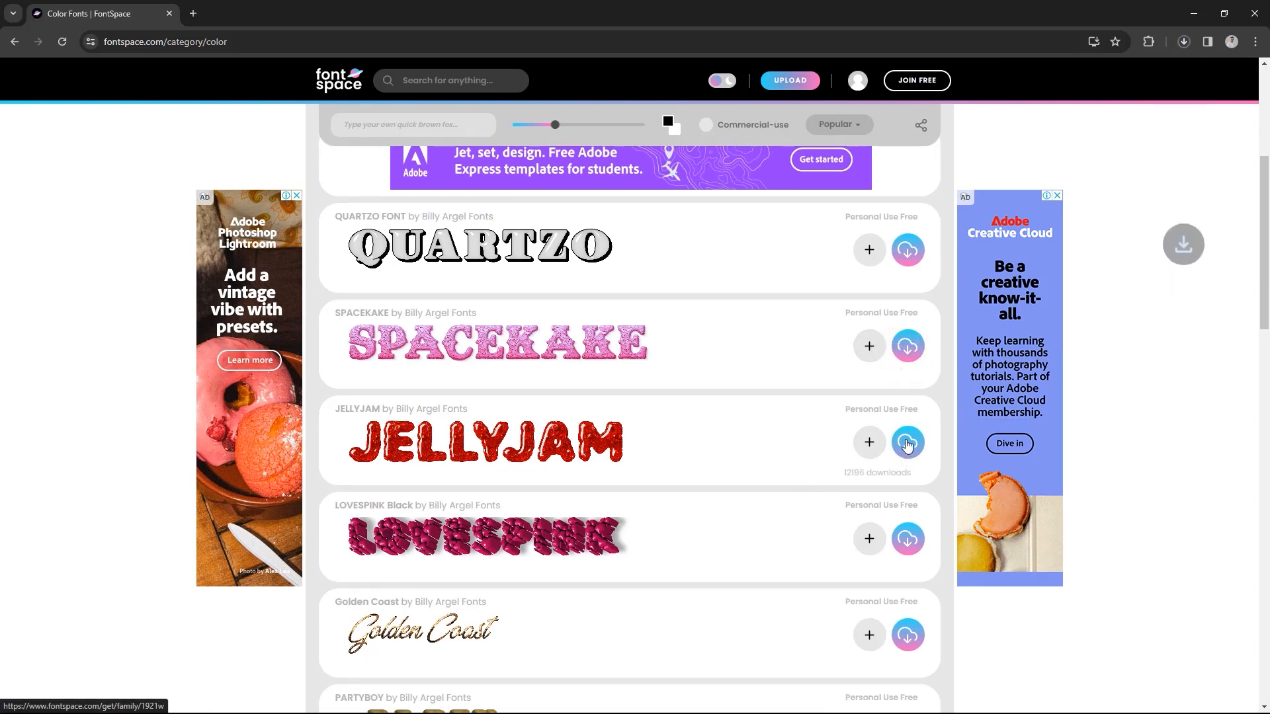
click(906, 444)
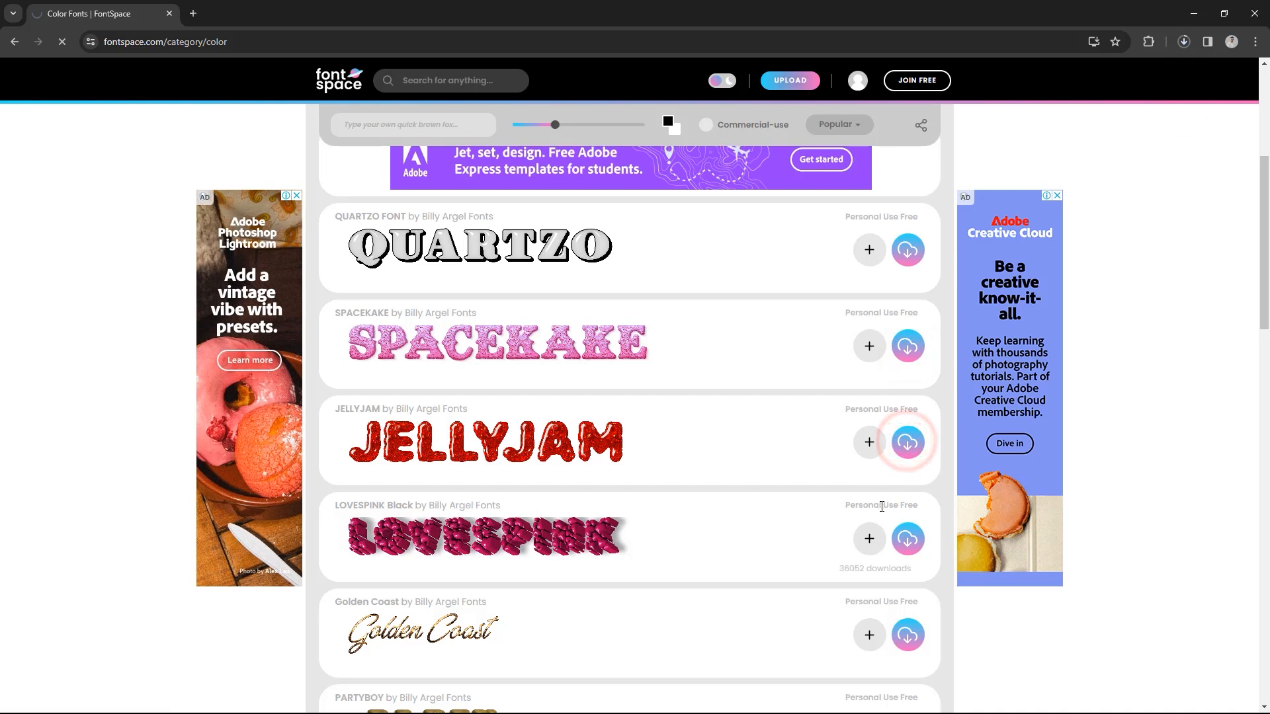
- Browse the remaining color fonts on the first results page and look through the second page
scroll(820, 510, down, 8)
scroll(820, 510, down, 5)
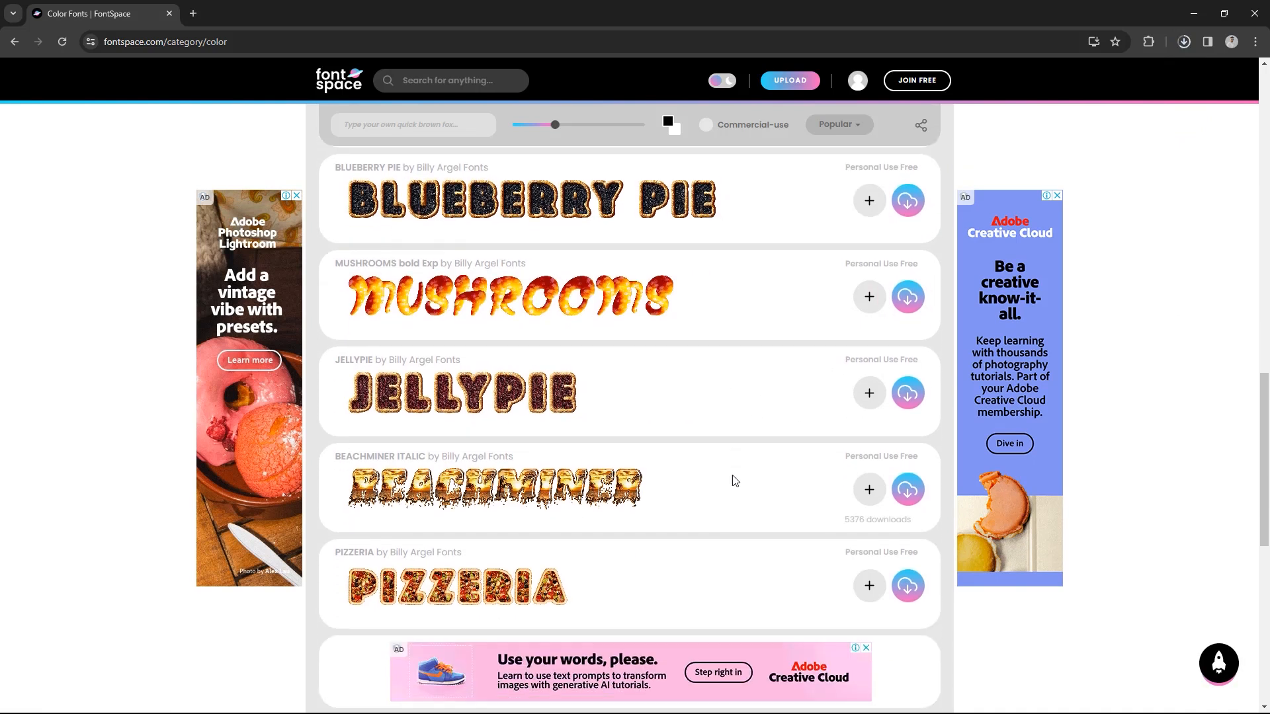
scroll(746, 448, down, 4)
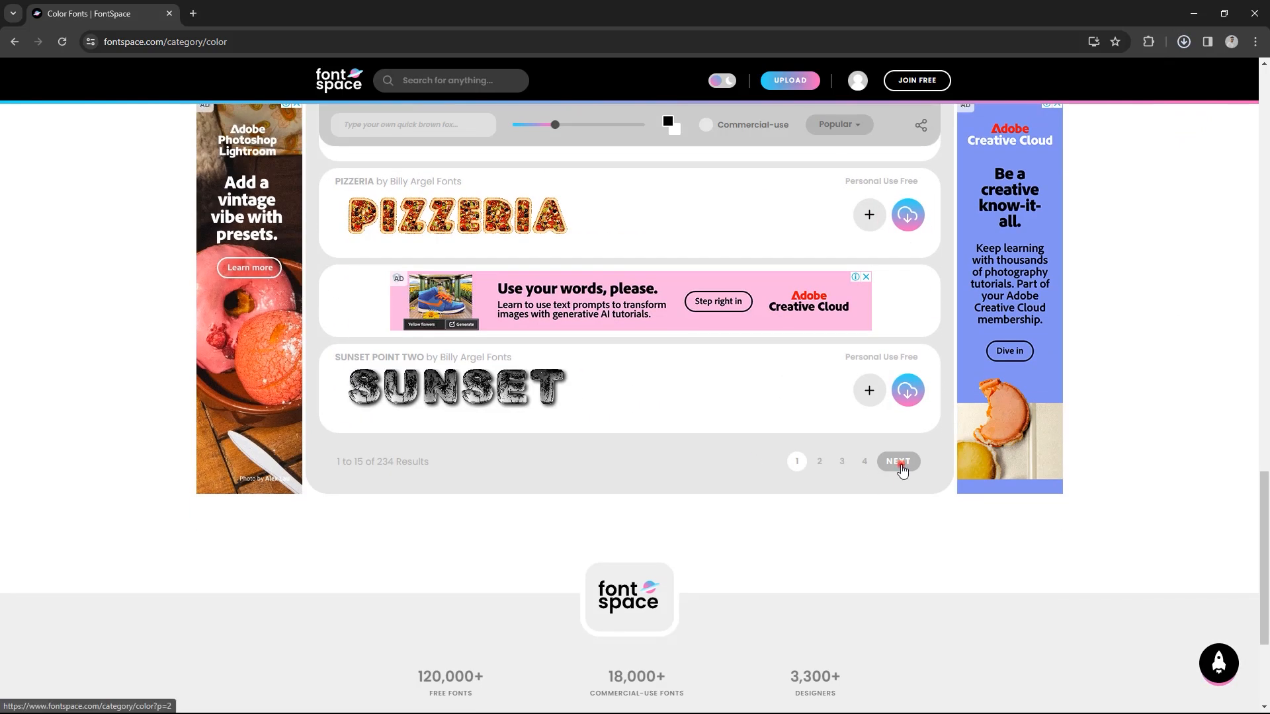
click(901, 466)
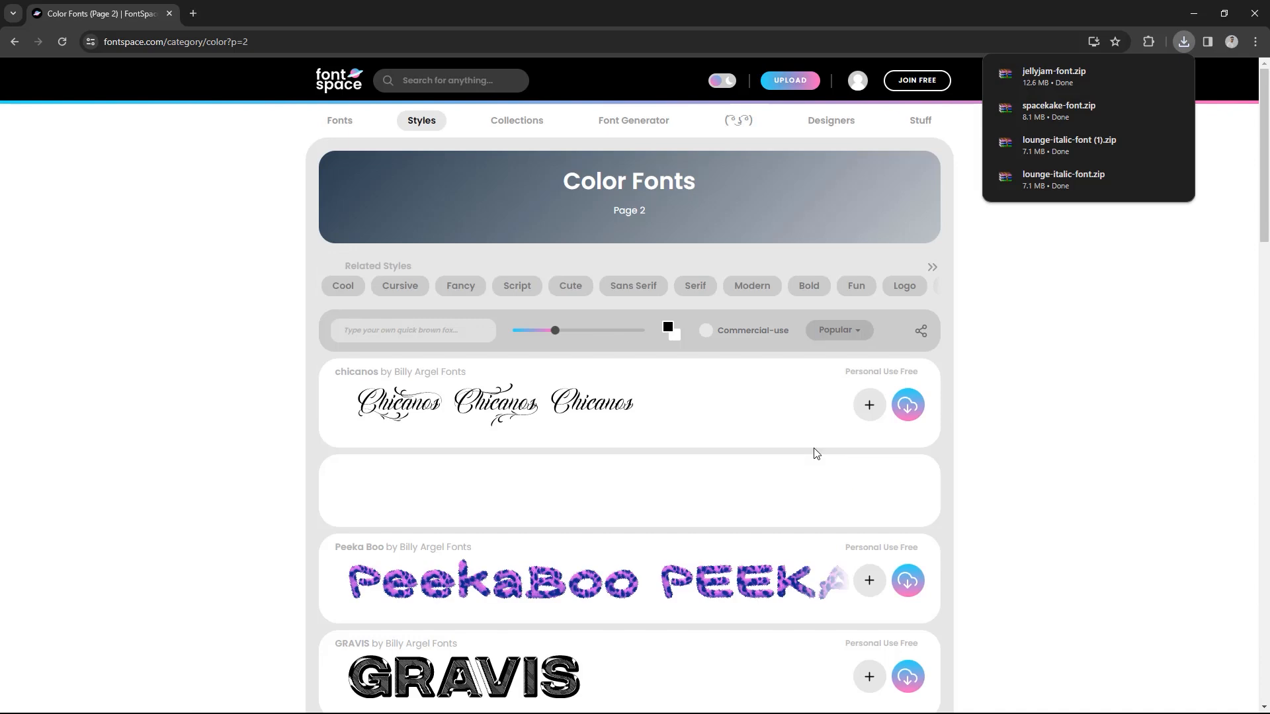
scroll(759, 442, down, 1)
scroll(754, 447, down, 6)
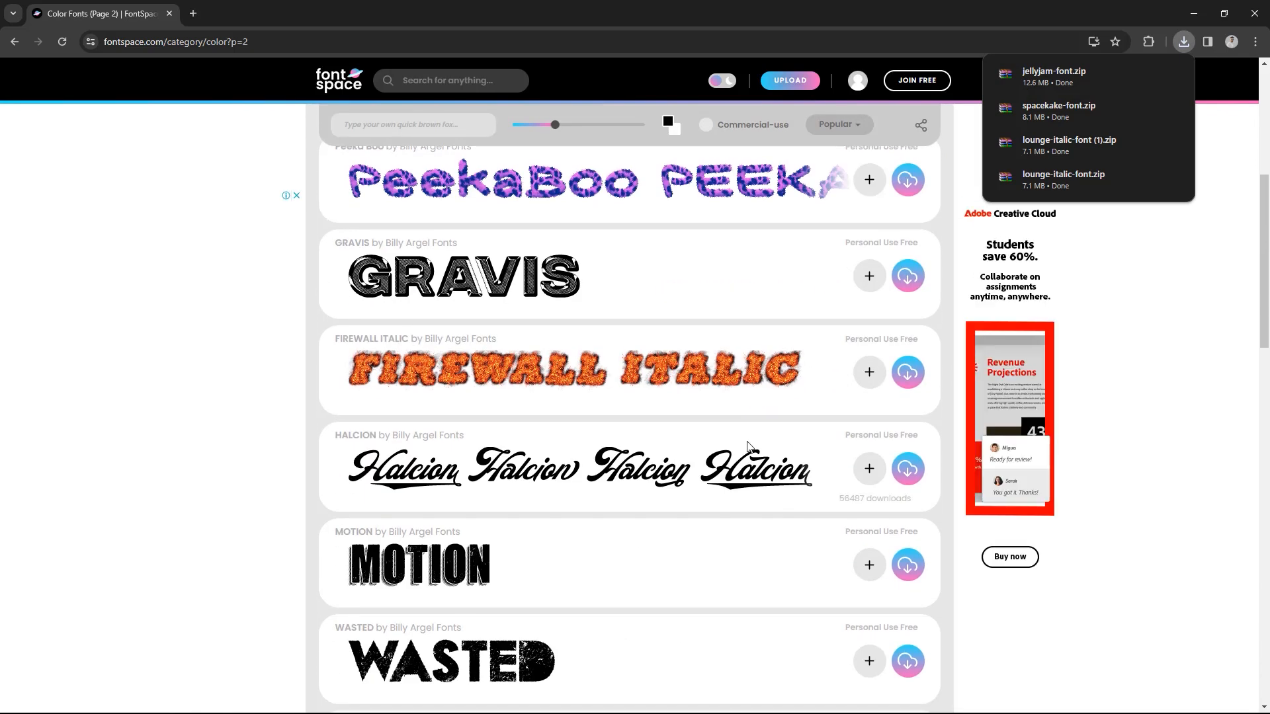
scroll(750, 448, down, 3)
scroll(750, 448, down, 1)
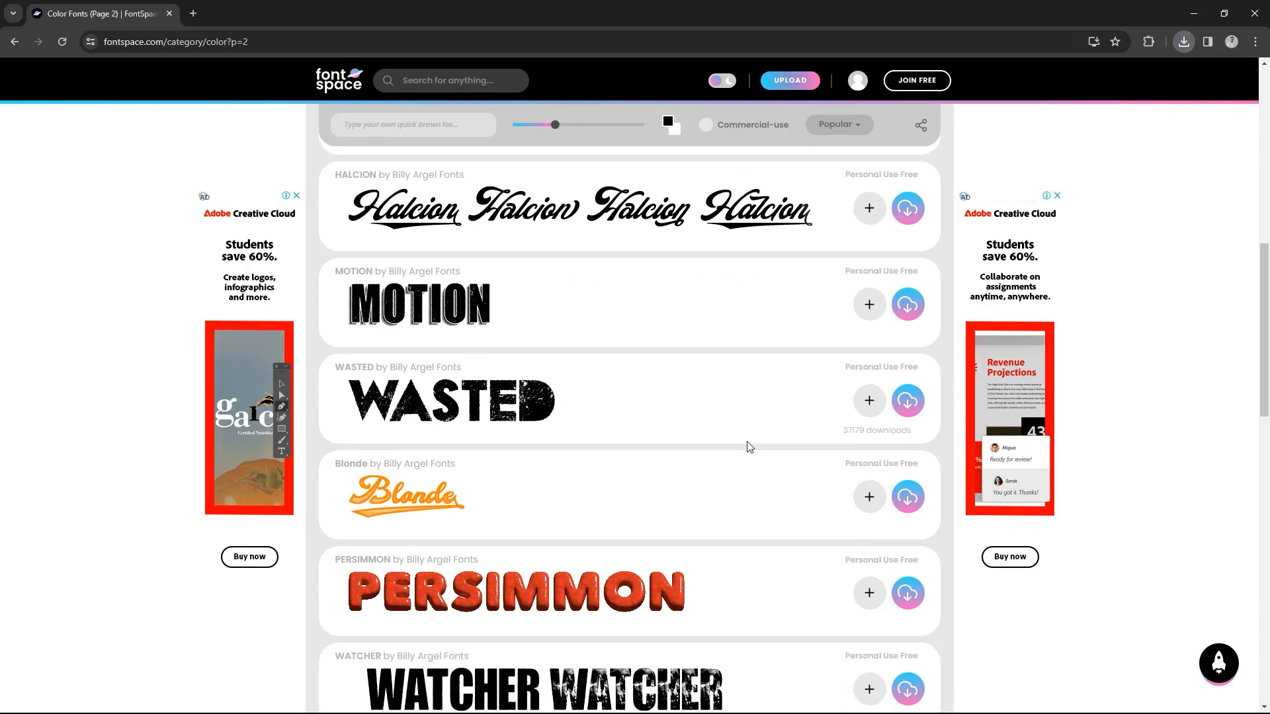
scroll(749, 448, down, 1)
scroll(749, 448, down, 10)
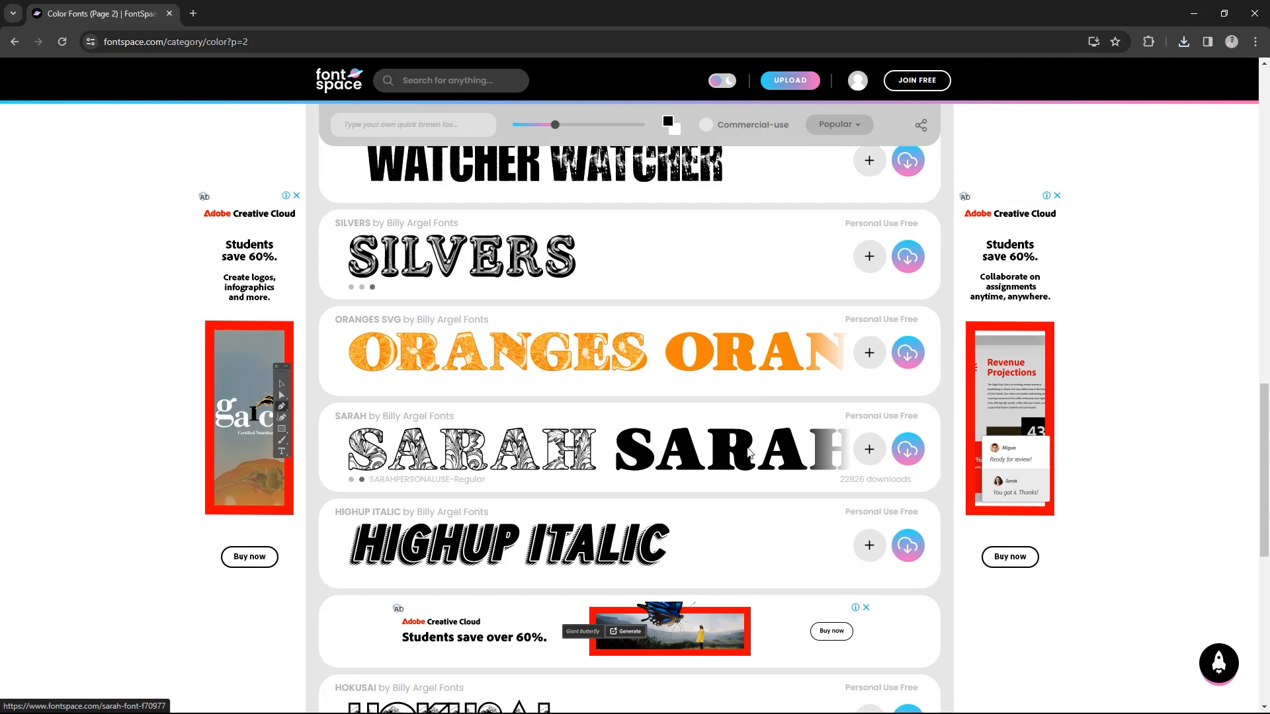
scroll(748, 454, down, 2)
scroll(749, 449, down, 2)
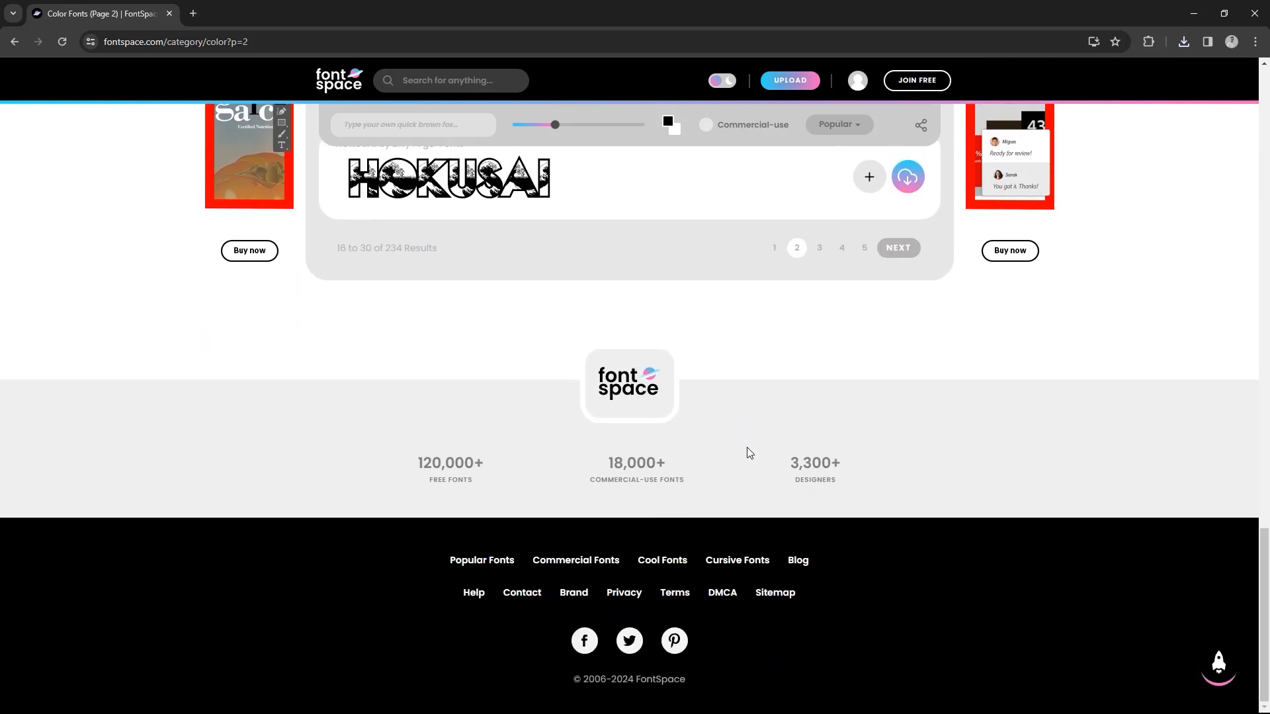
scroll(750, 453, up, 6)
scroll(750, 453, up, 10)
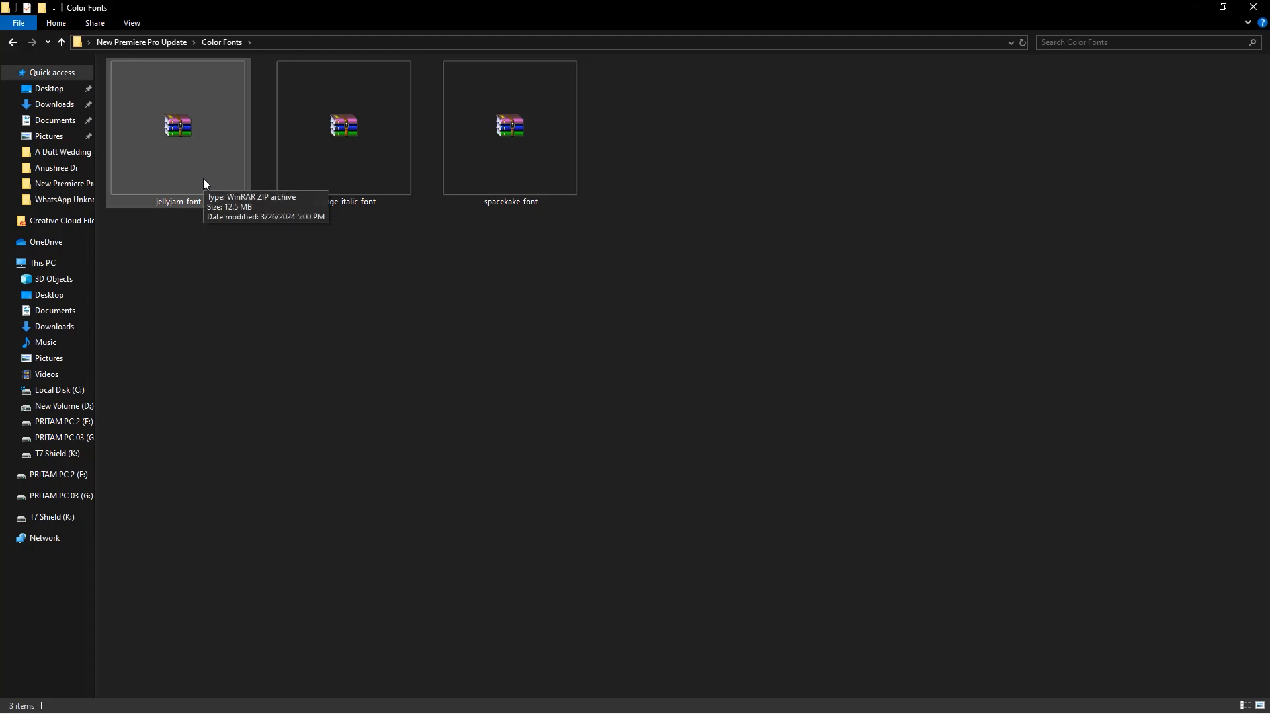
- In the Color Fonts folder, extract the jellyjam-font archive into its own folder and install the JELLYJAMPERSONALUSE-Bold font from it
right_click(207, 154)
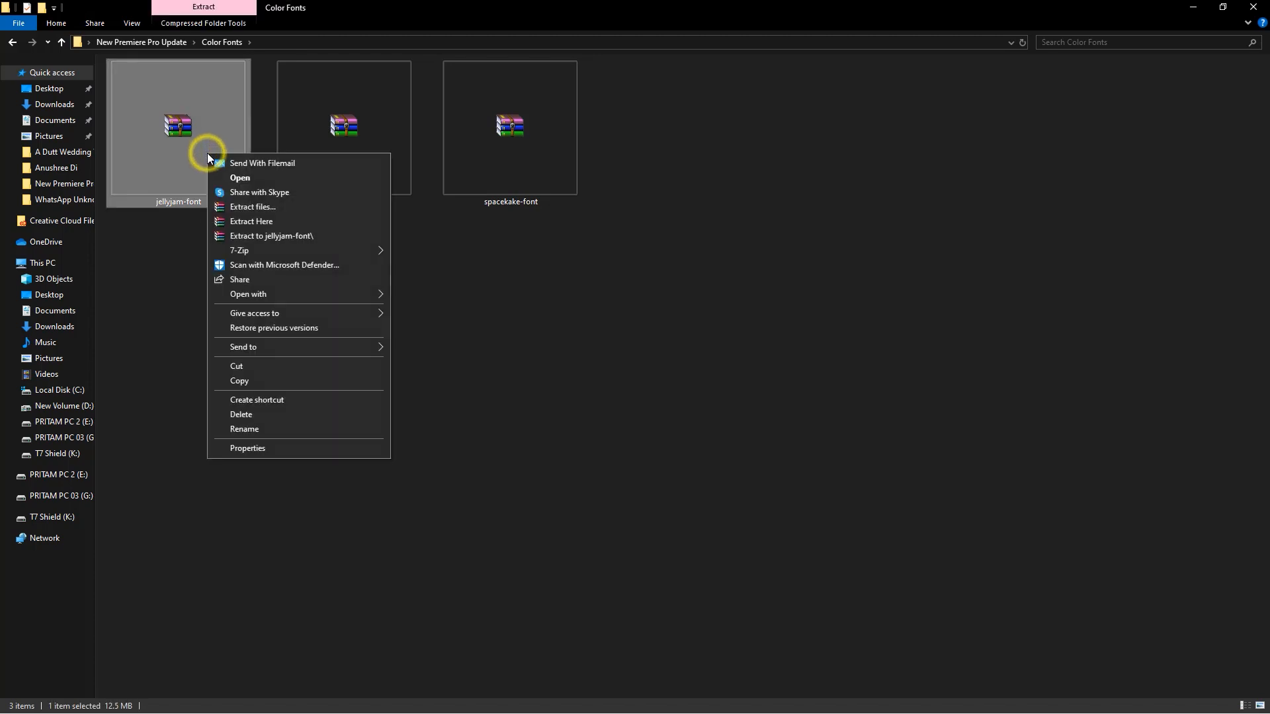
click(263, 238)
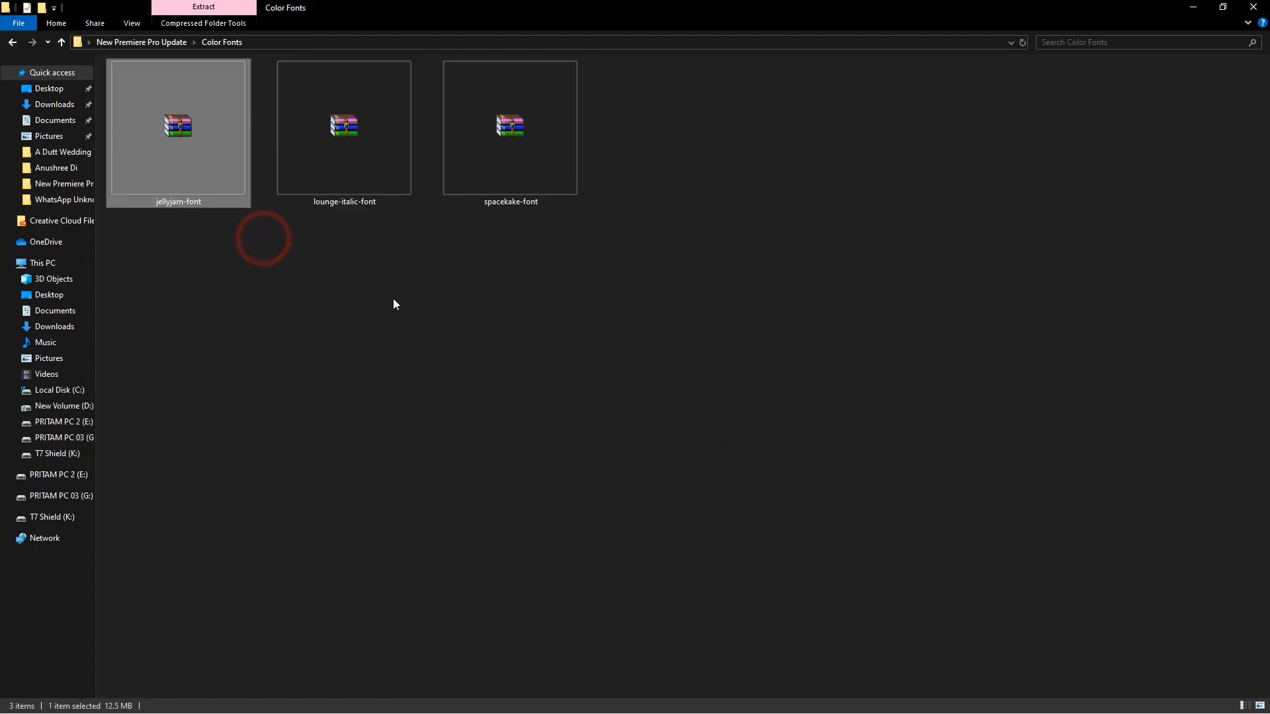
click(454, 296)
double_click(201, 174)
double_click(177, 114)
click(162, 138)
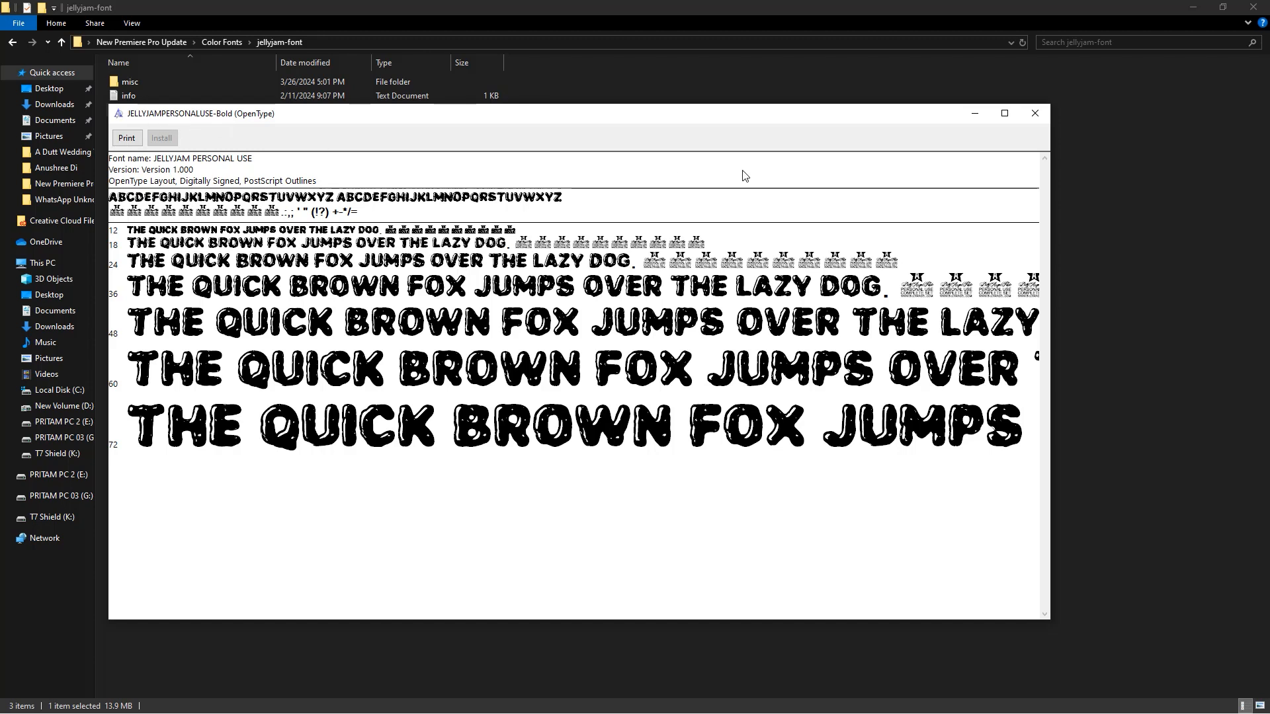
click(1034, 114)
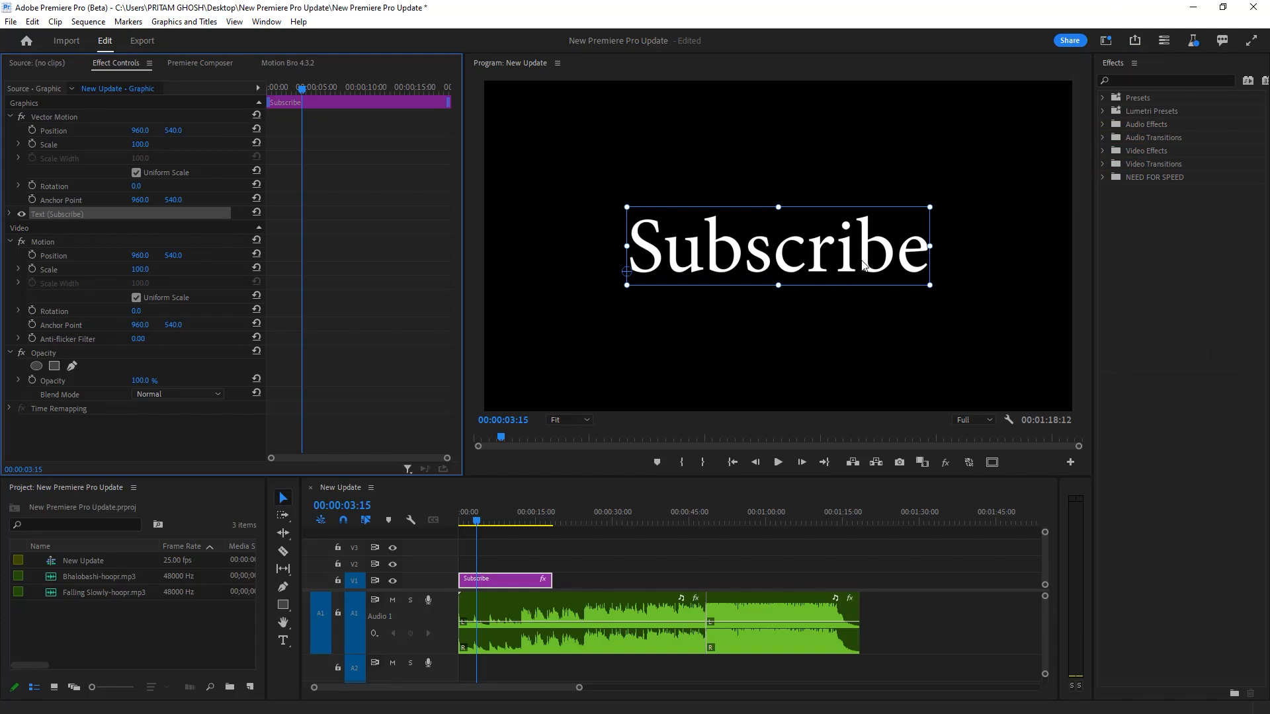
- In Premiere Pro, bring up the Essential Graphics text settings and set the Subscribe title's font to JELLYJAM PERSONAL USE
click(1106, 41)
click(1140, 235)
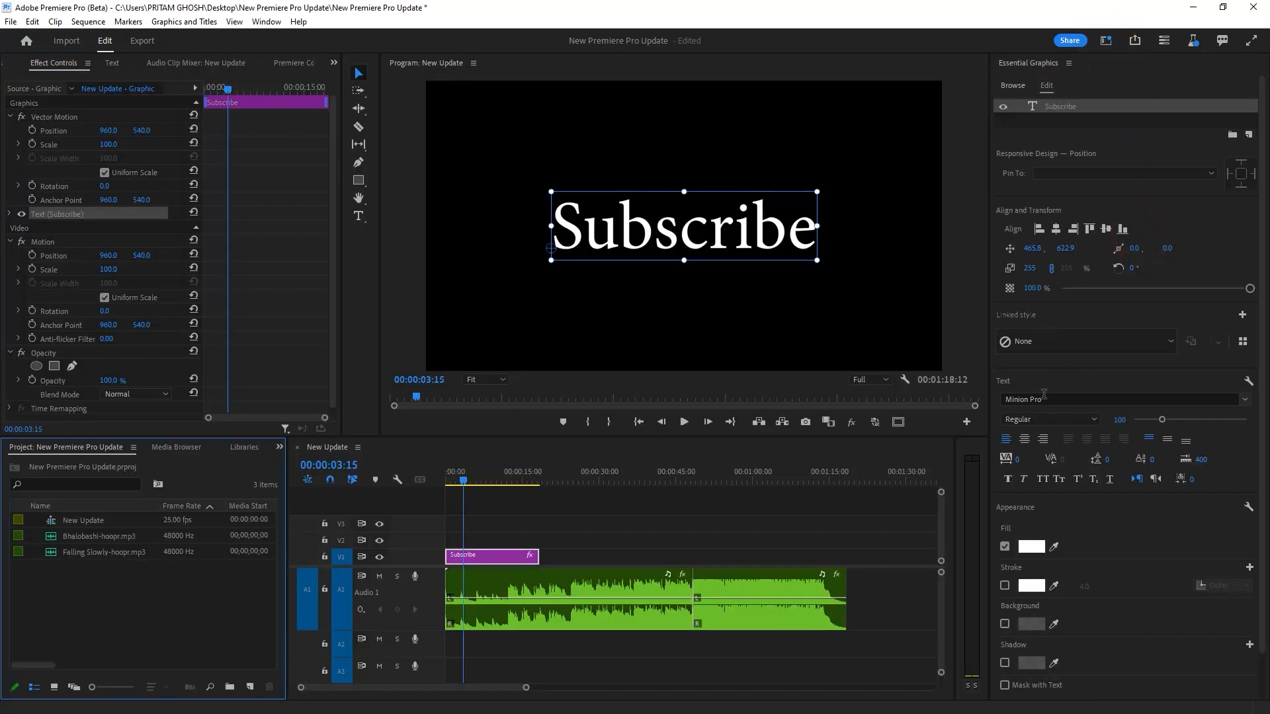
click(1054, 400)
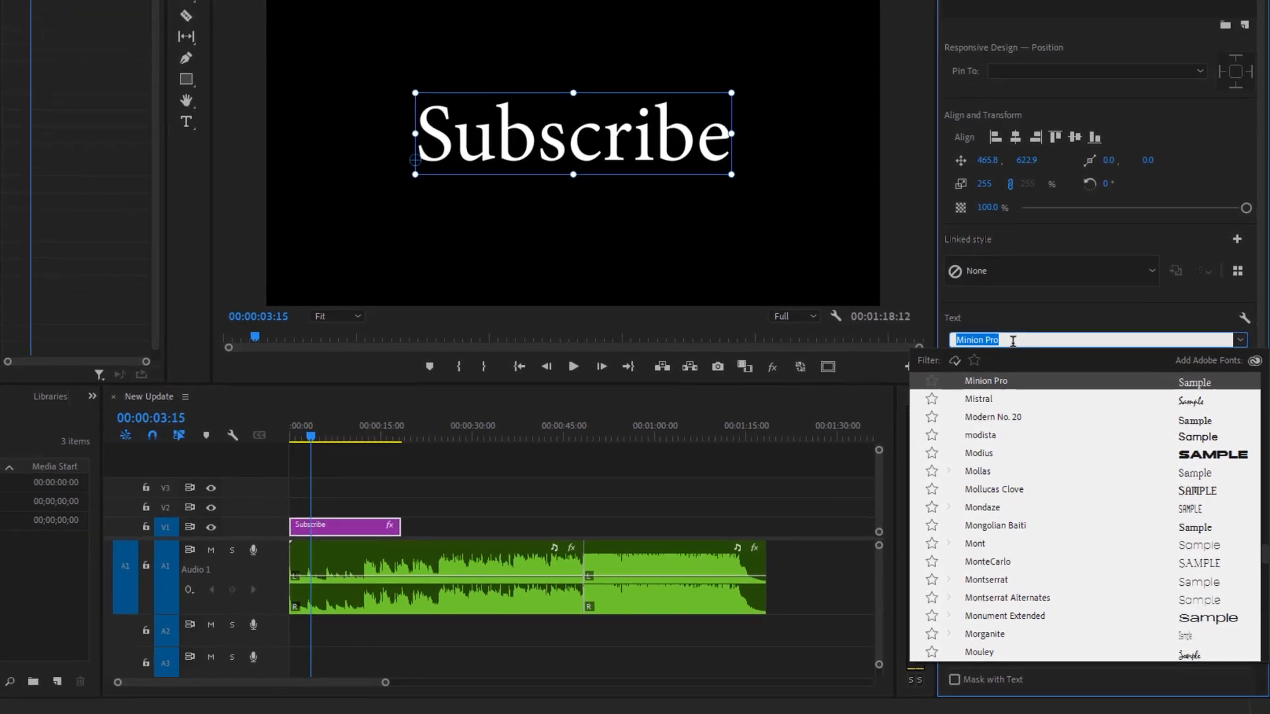
text(jell)
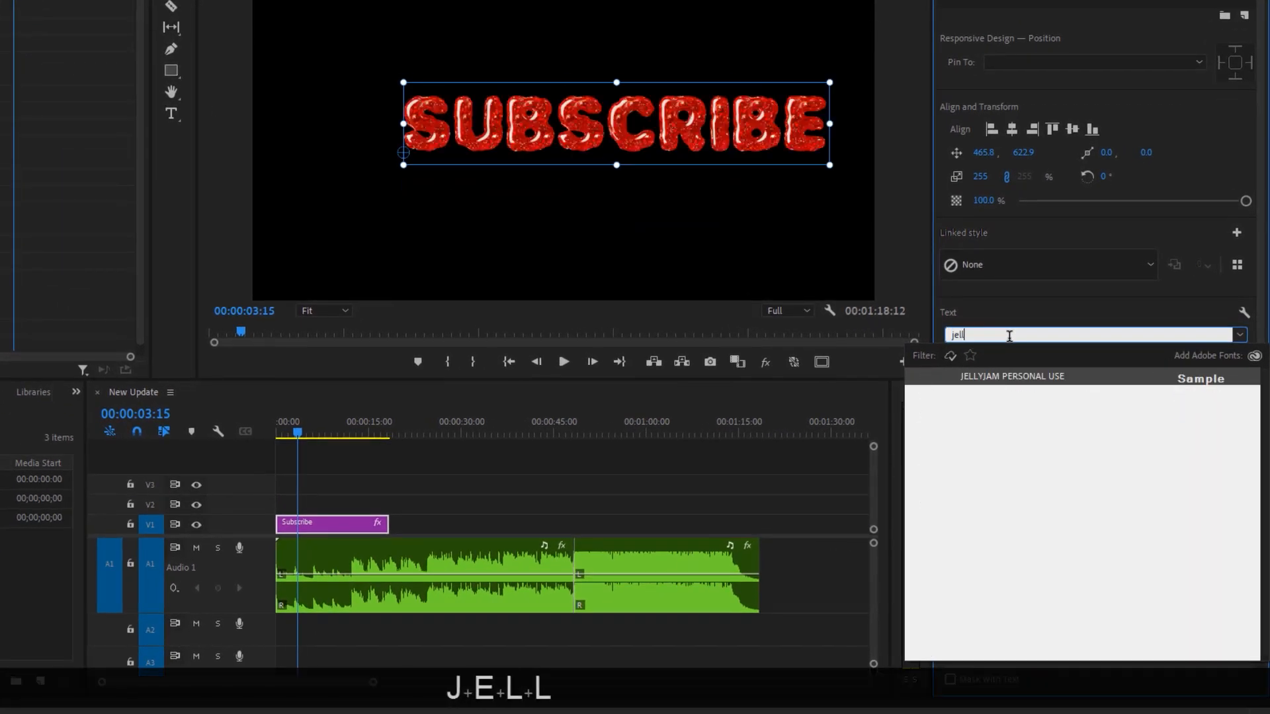